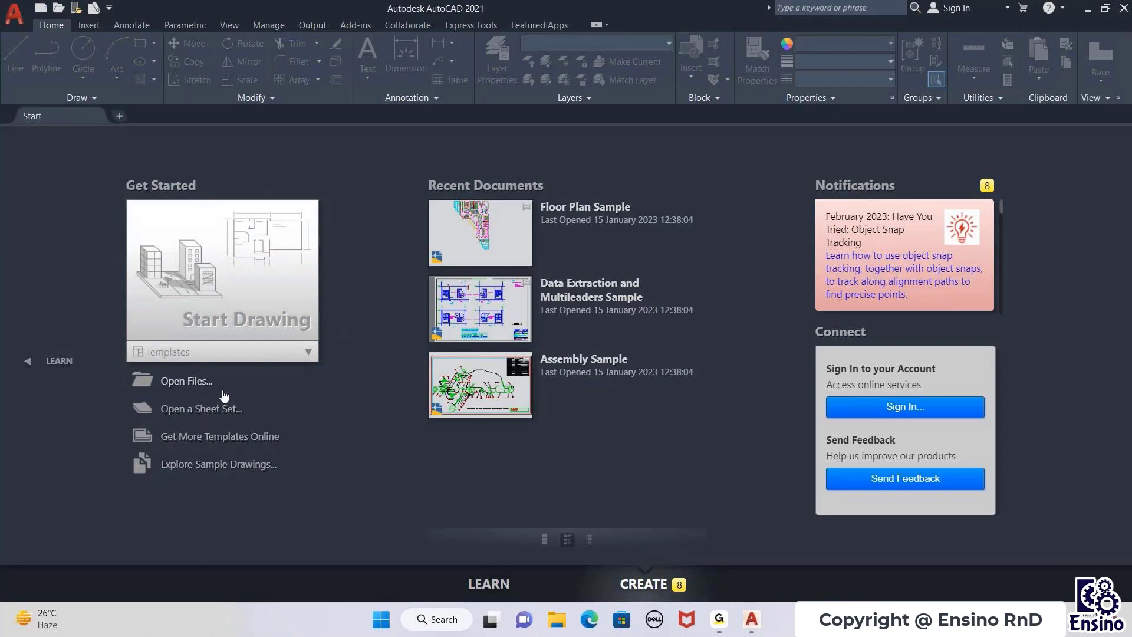
Look at the Desktop location and the available file types for opening a drawing, and leave without opening a file.
click(190, 384)
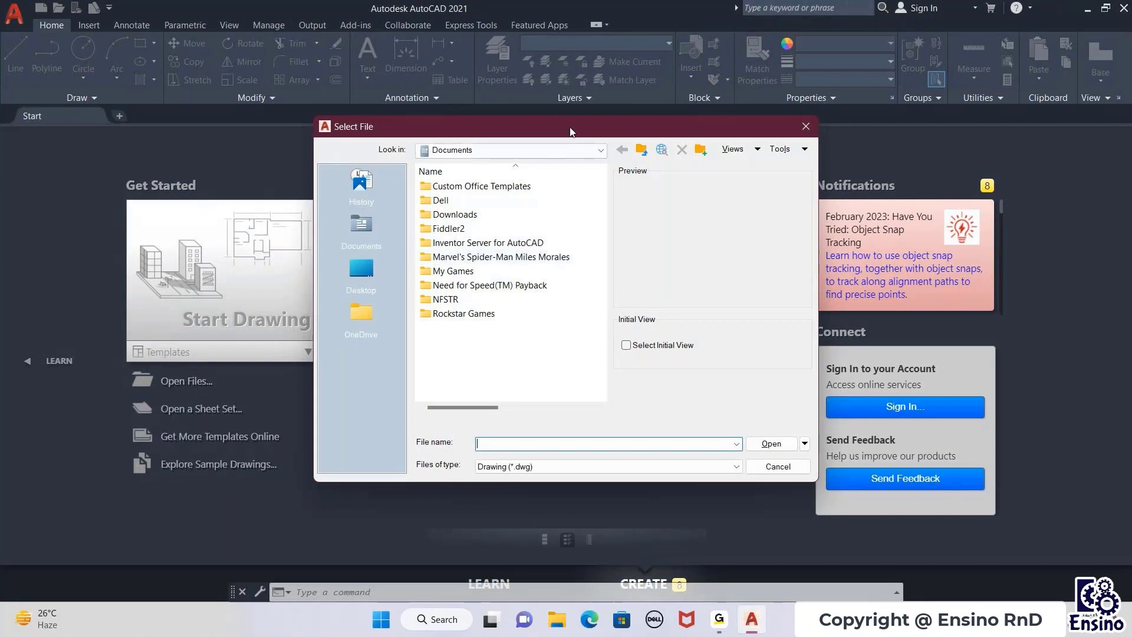
drag(571, 128, 464, 81)
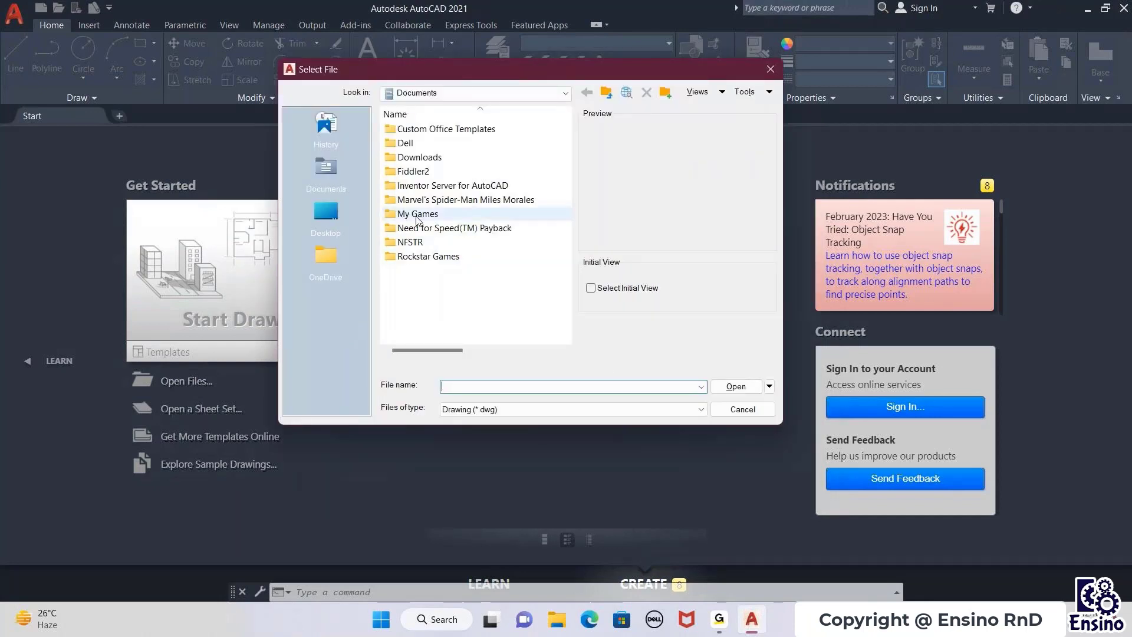
click(326, 212)
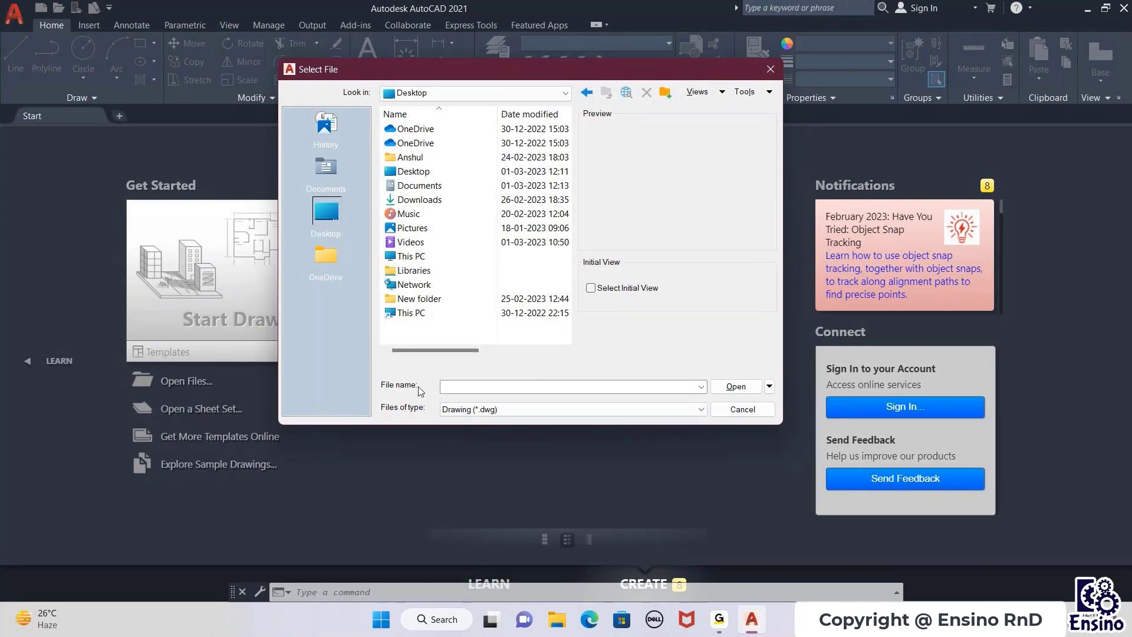
click(496, 410)
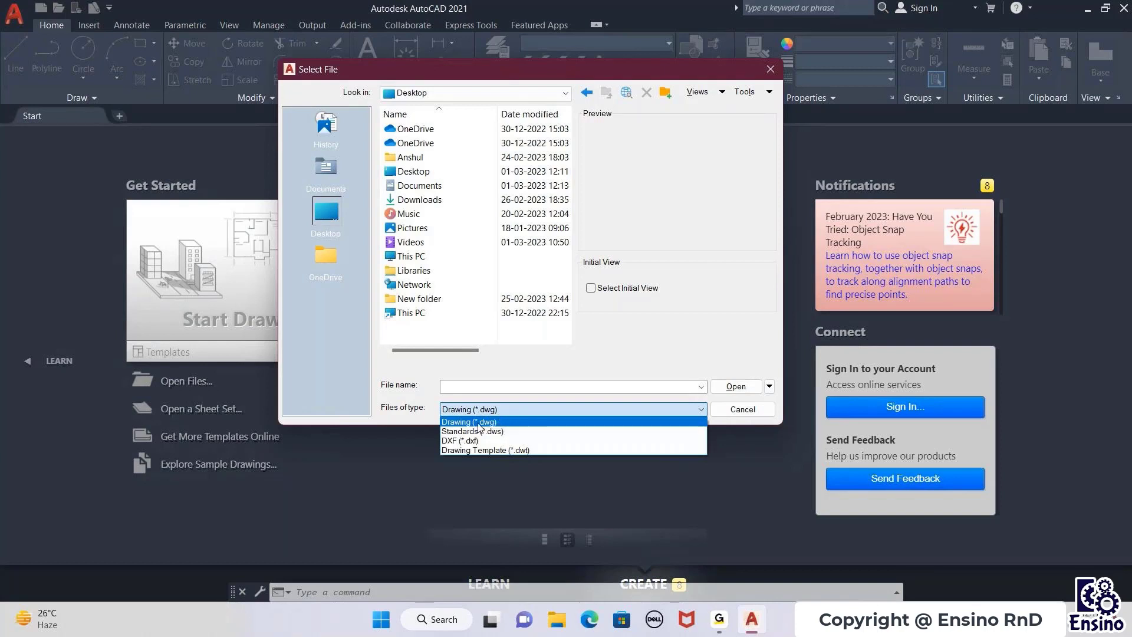
click(509, 421)
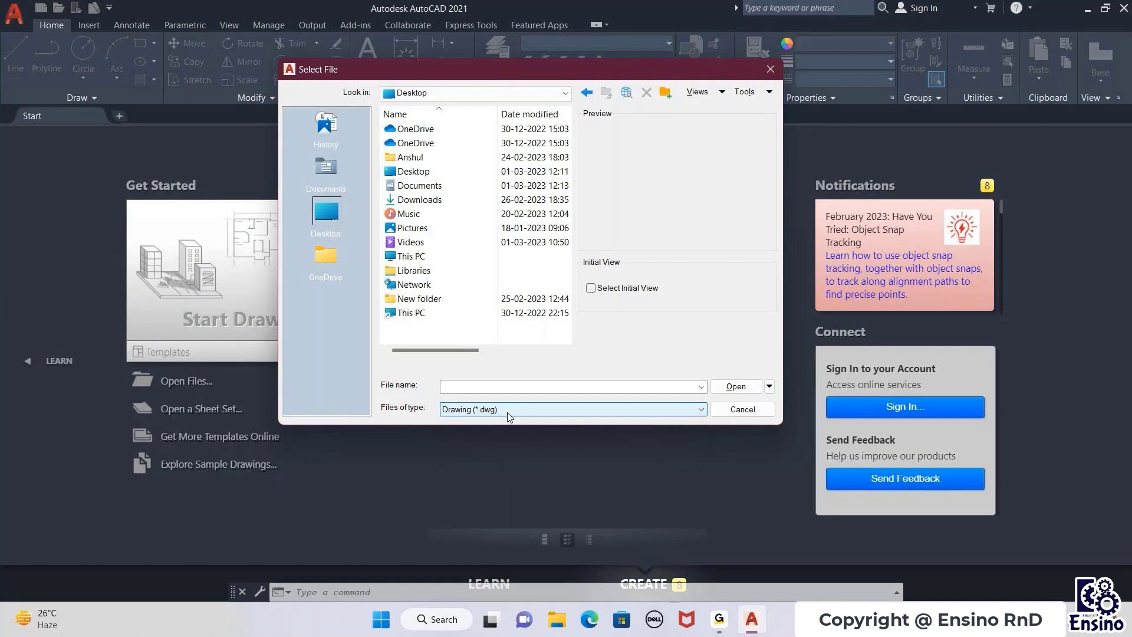
click(510, 410)
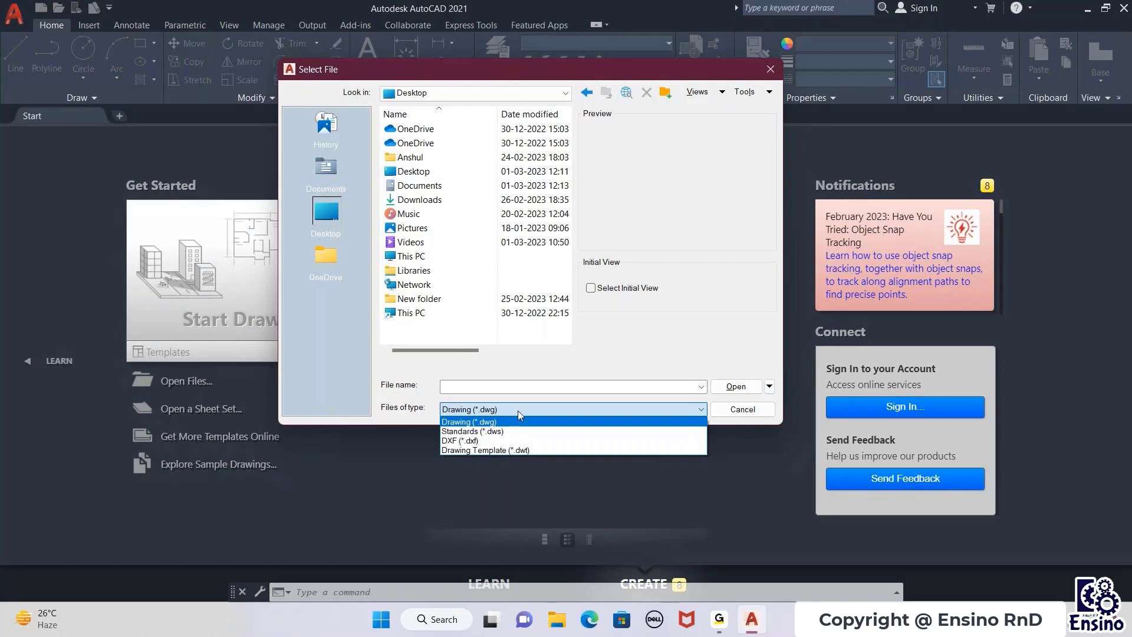
click(687, 422)
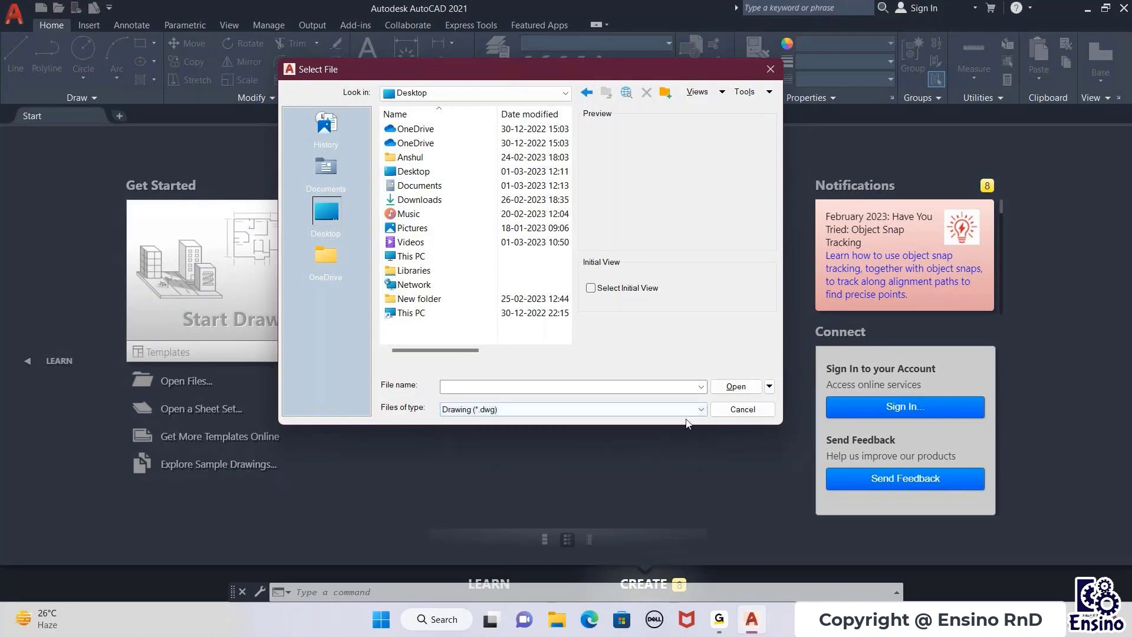
click(738, 413)
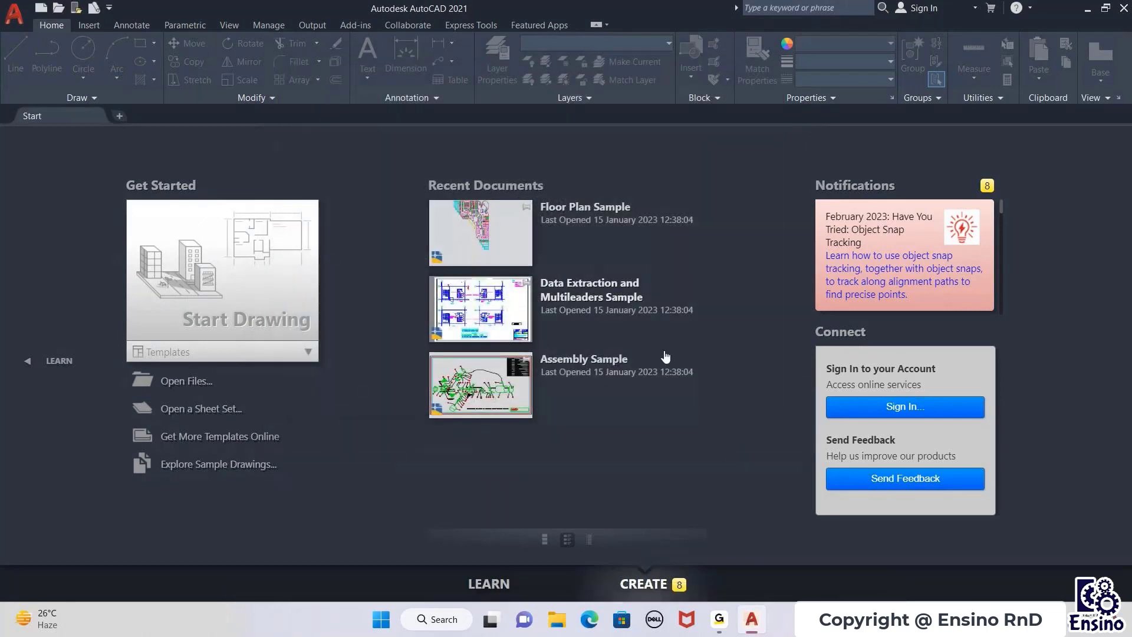
Look at the default sheet set folder and the file type offered for opening a sheet set, opening none.
click(213, 413)
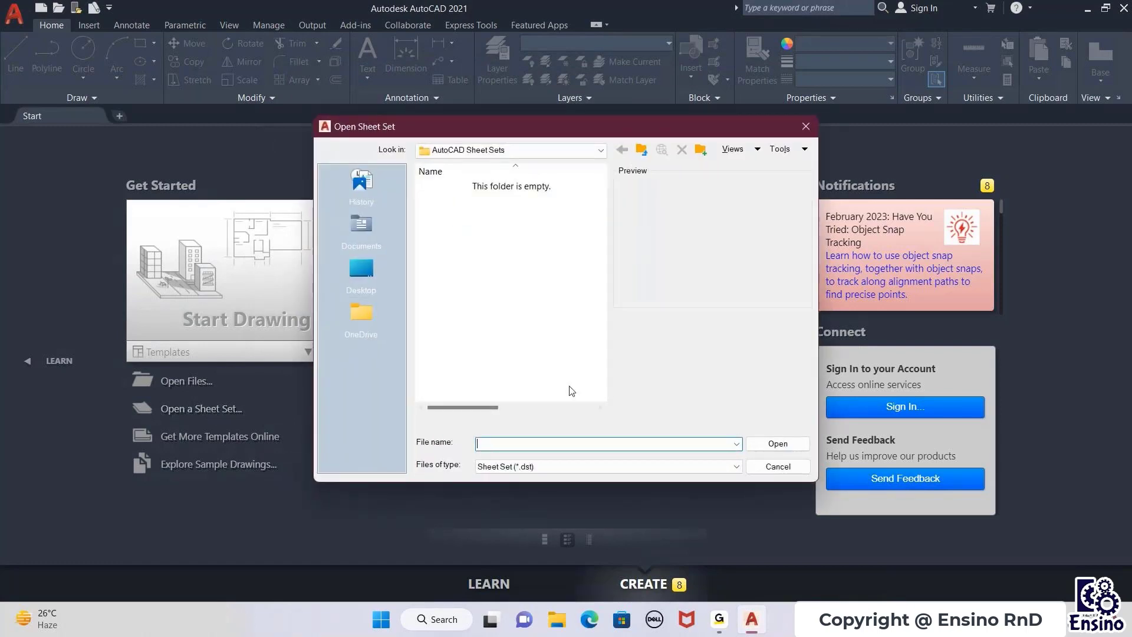
drag(530, 126, 497, 108)
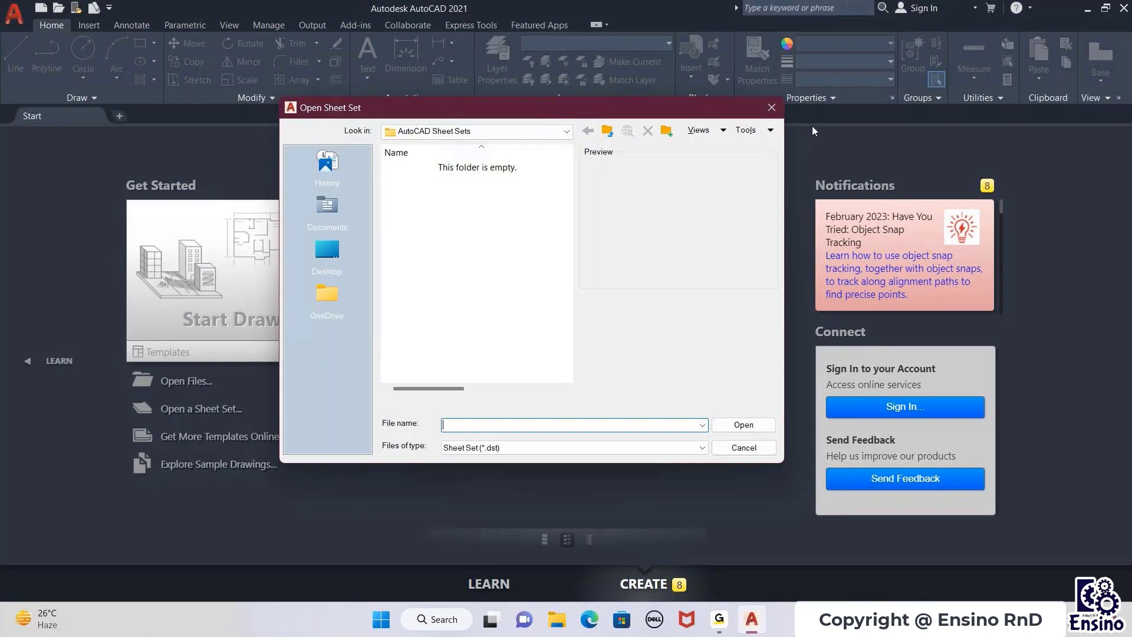
drag(389, 112, 383, 85)
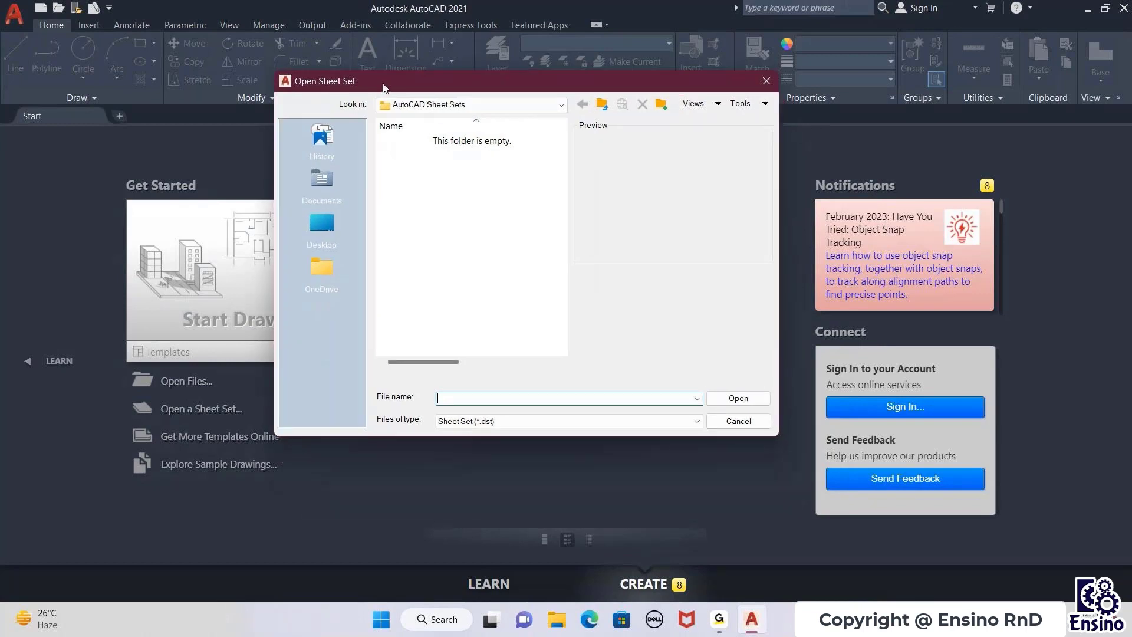
click(437, 106)
click(437, 112)
click(472, 421)
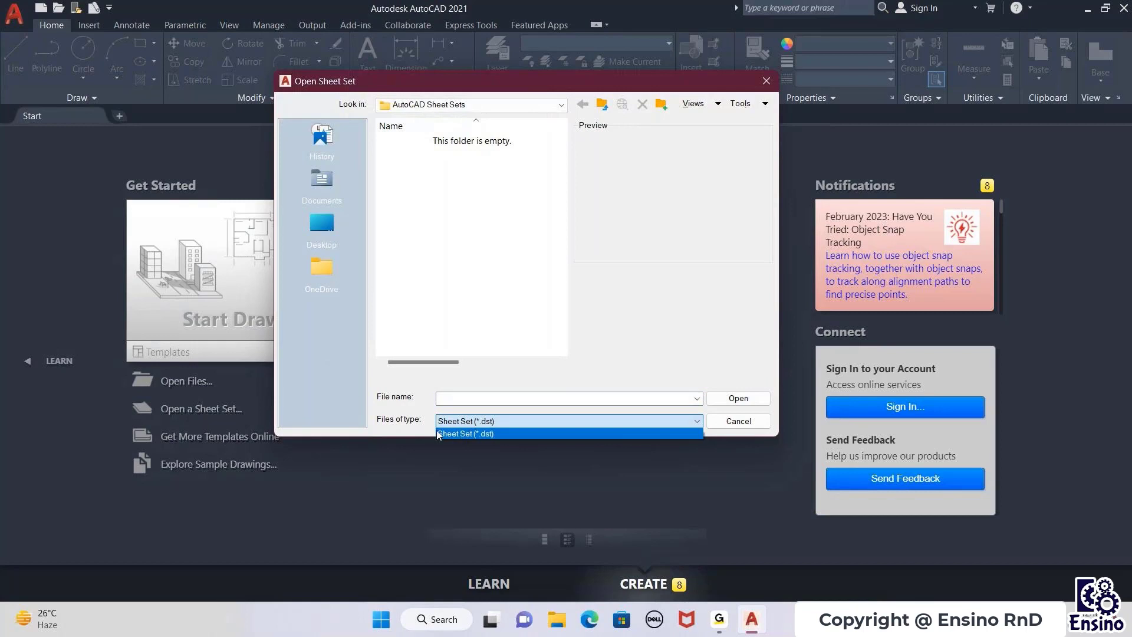
click(502, 427)
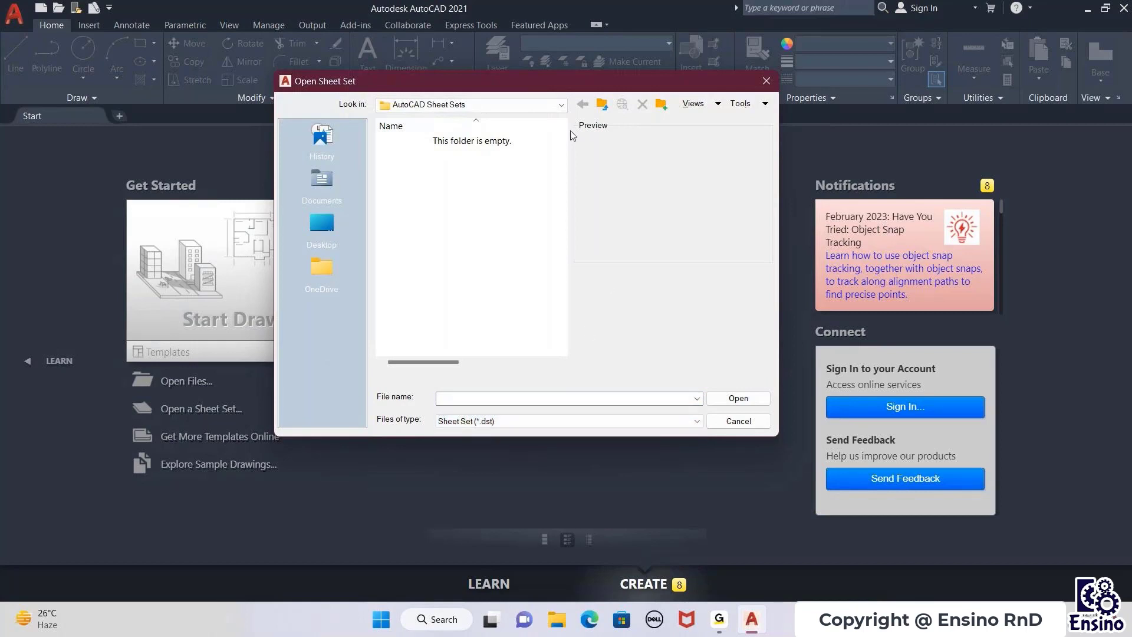
click(730, 422)
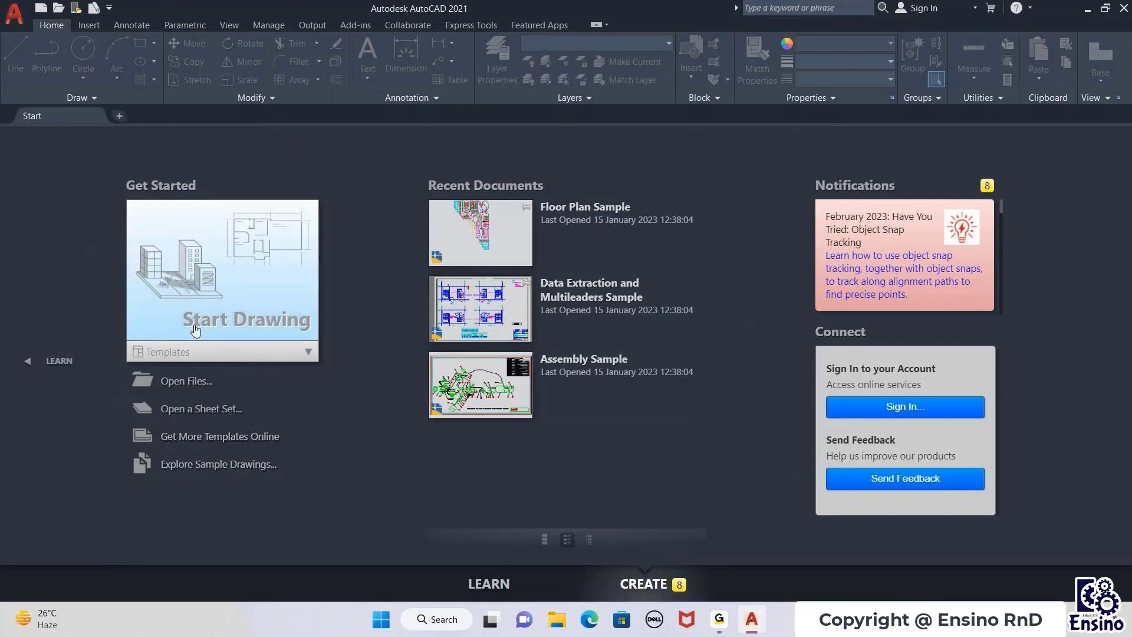
Look at the list of drawing templates and the sample drawings folder without opening any of them.
click(301, 353)
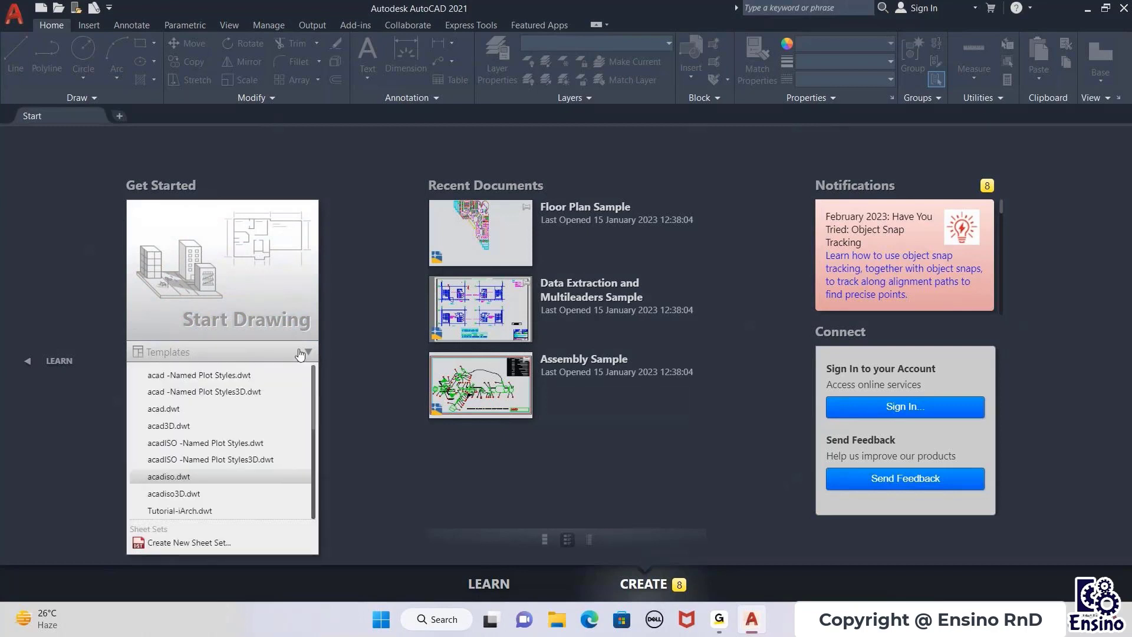
click(302, 353)
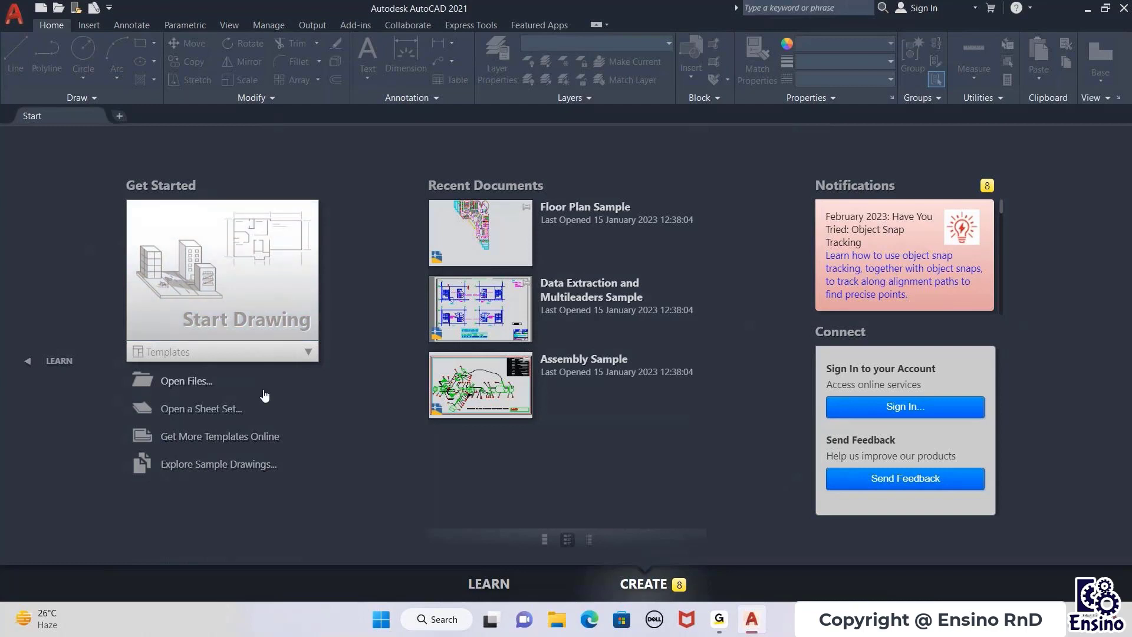
click(233, 465)
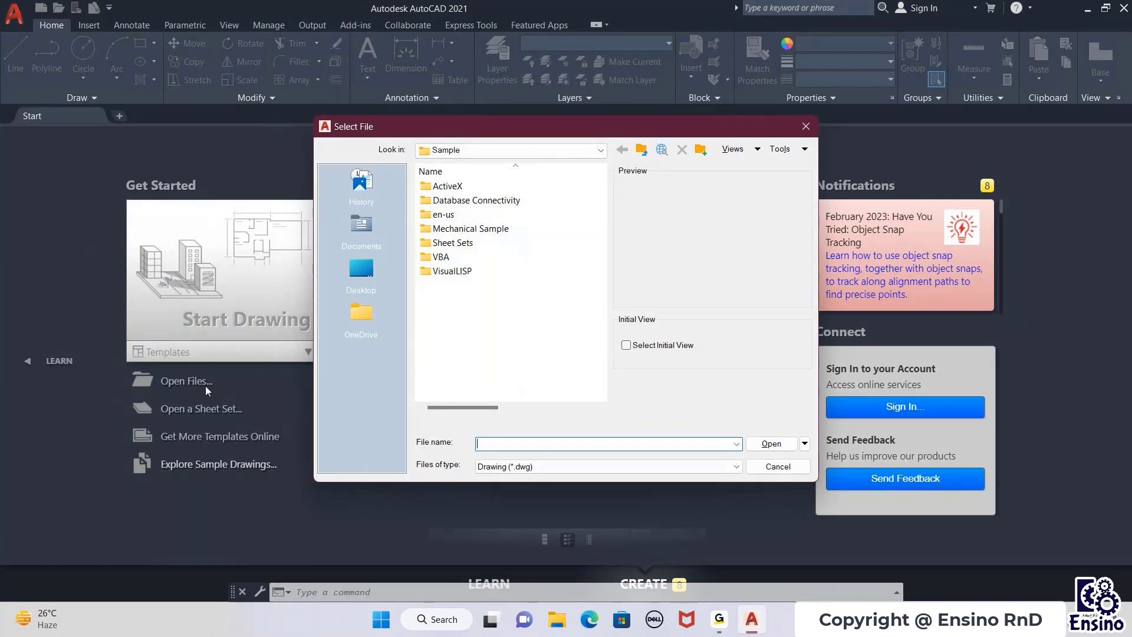
click(805, 127)
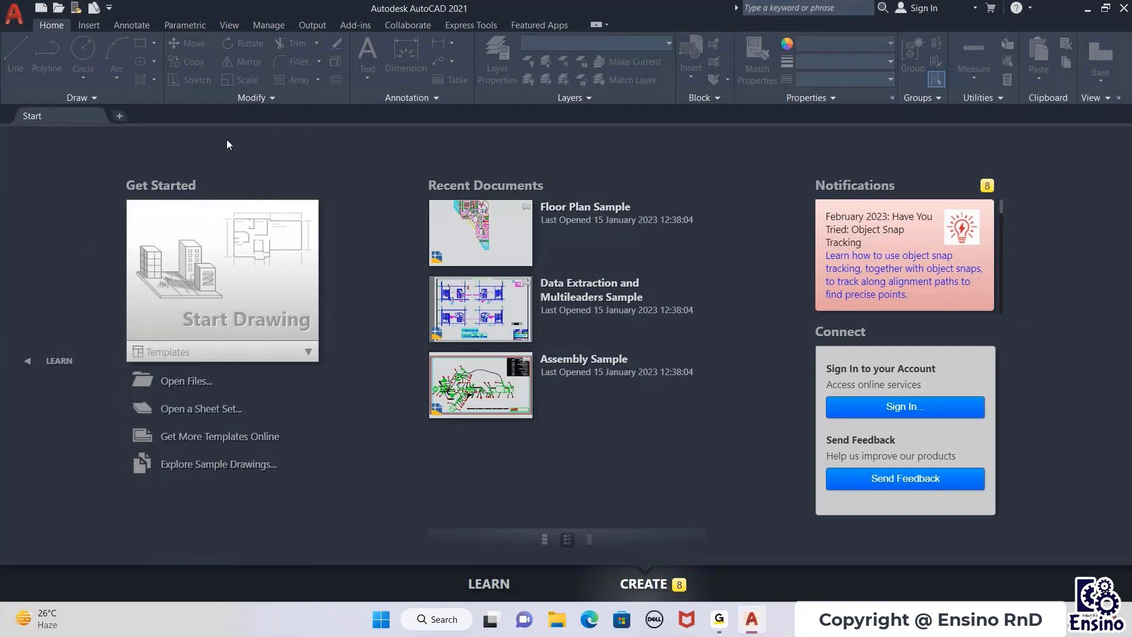
Start a new blank drawing.
click(203, 244)
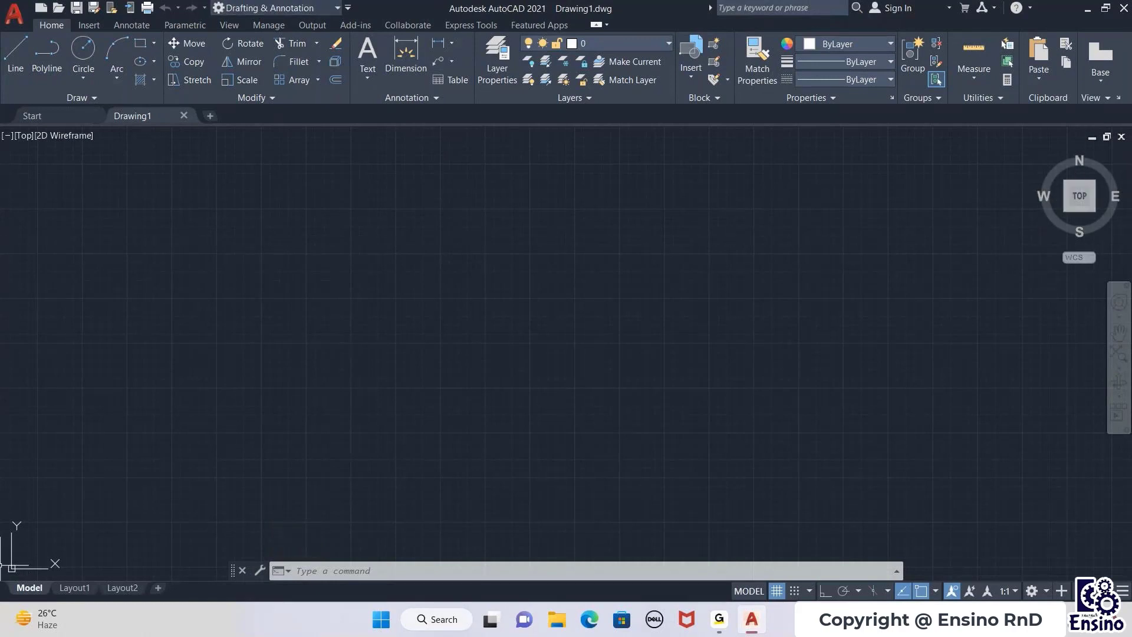
scroll(736, 370, down, 2)
scroll(735, 368, up, 2)
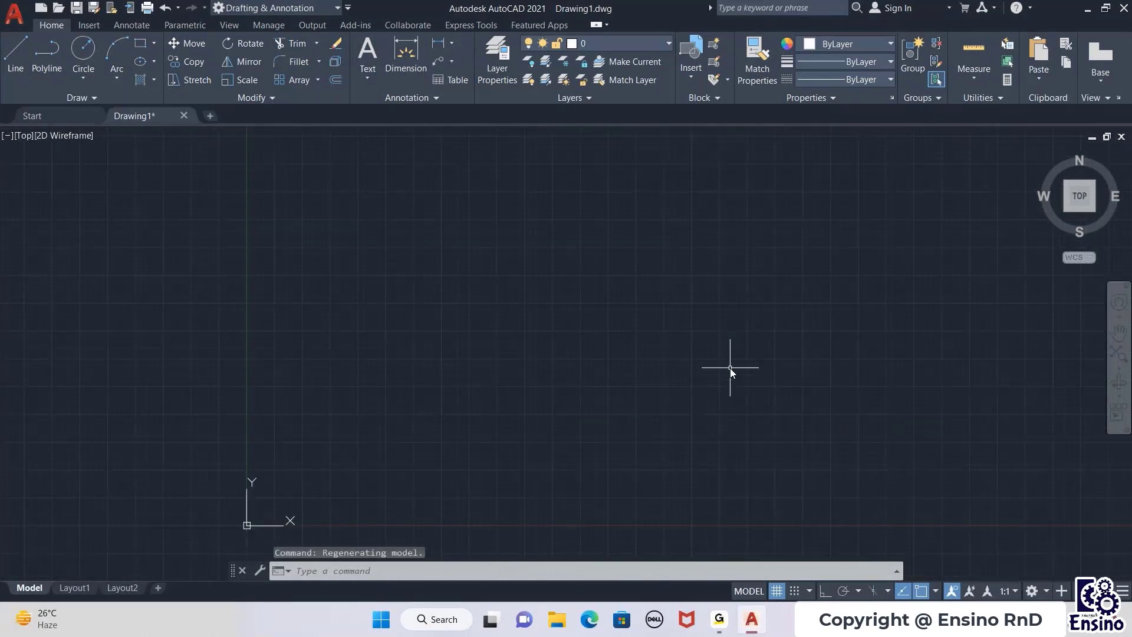
scroll(699, 391, down, 4)
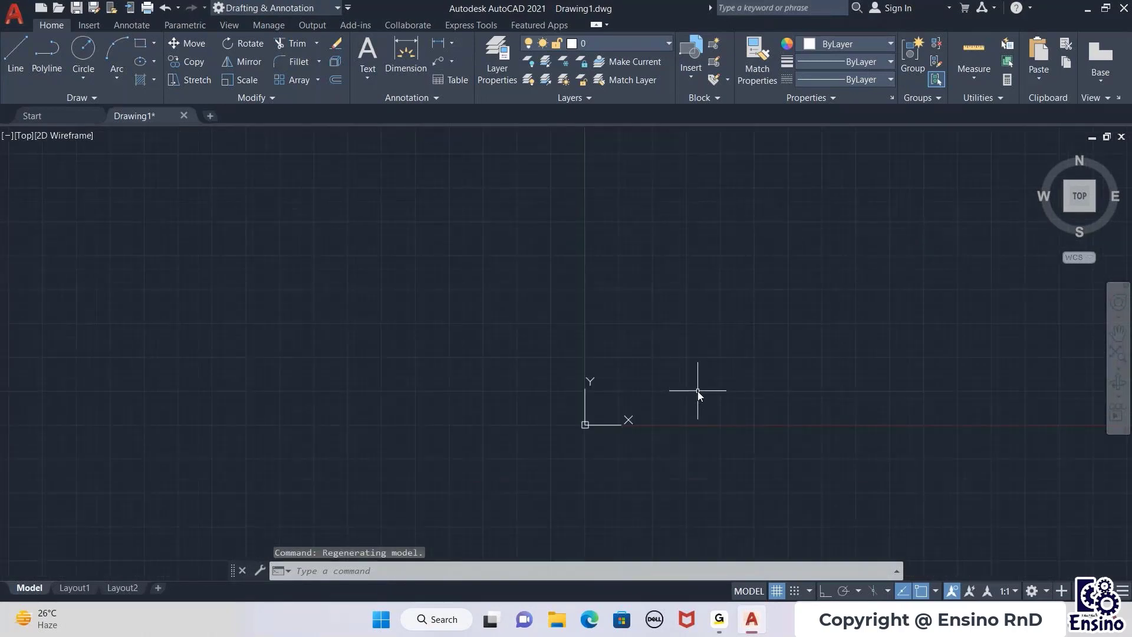
middle_drag(651, 400, 625, 362)
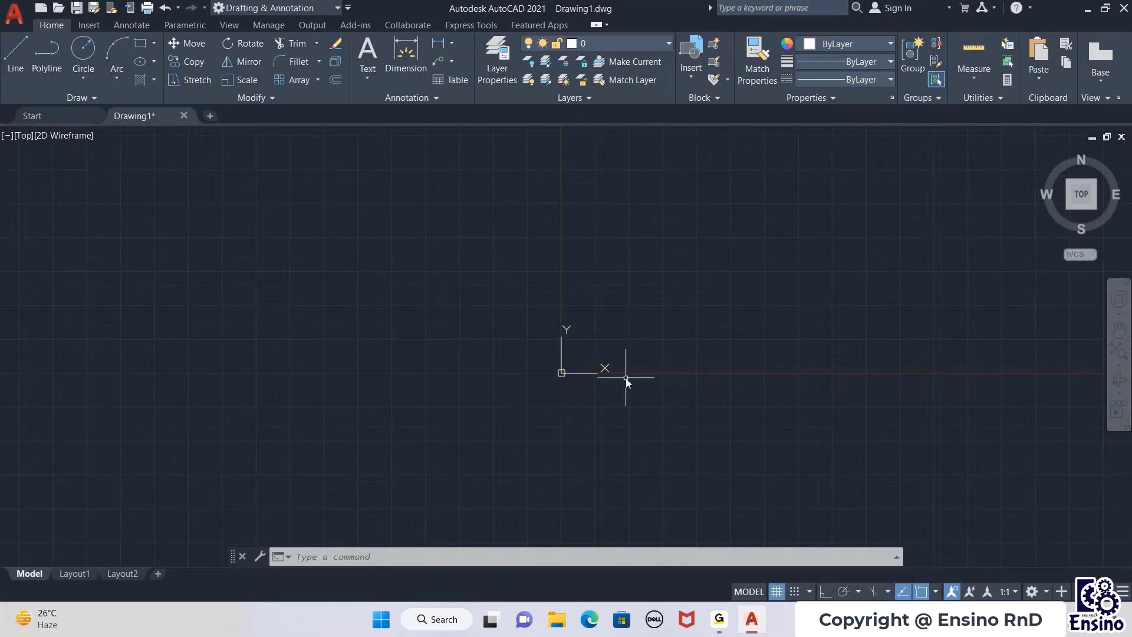
Examine the empty model space grid and the X and Y axes around the origin at different magnifications.
scroll(557, 319, up, 3)
scroll(594, 412, down, 2)
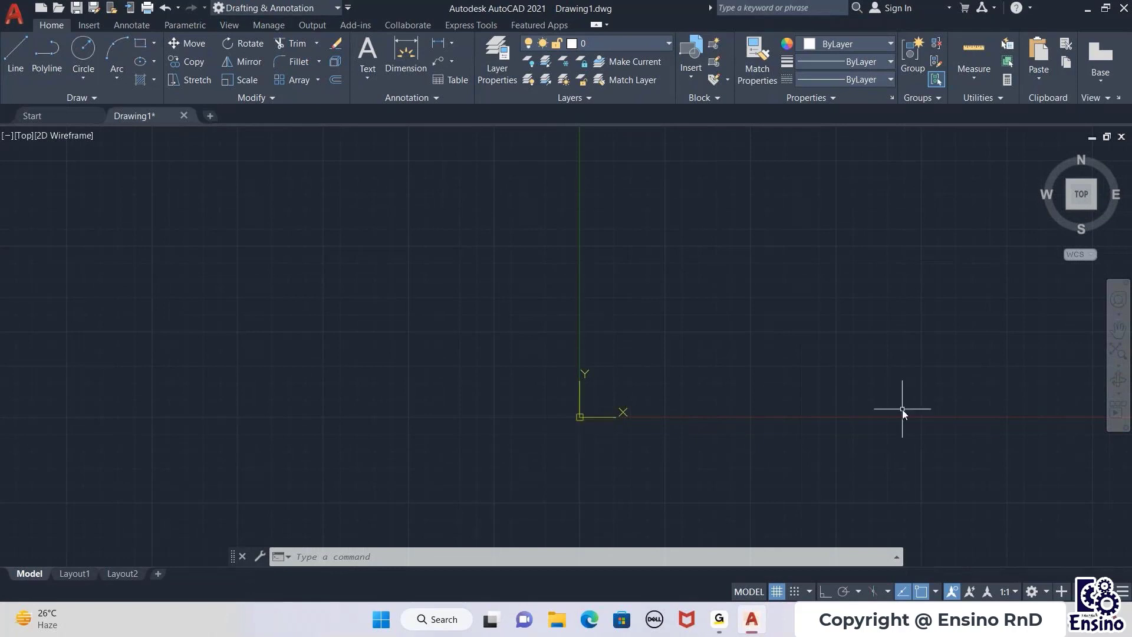
scroll(589, 426, up, 5)
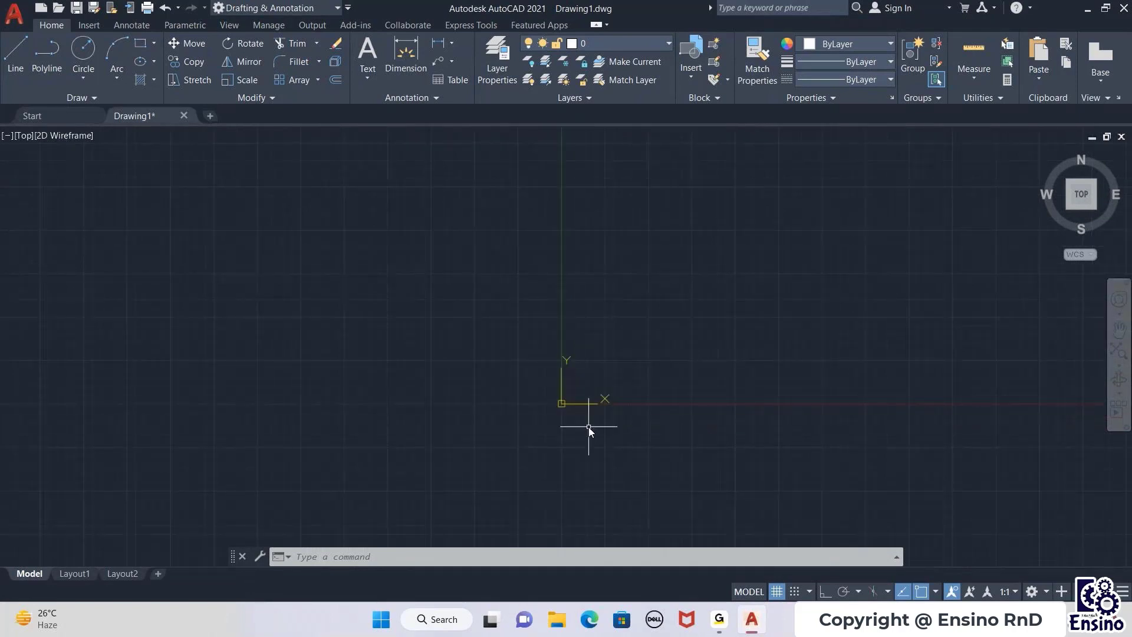
scroll(583, 414, down, 5)
scroll(673, 291, up, 4)
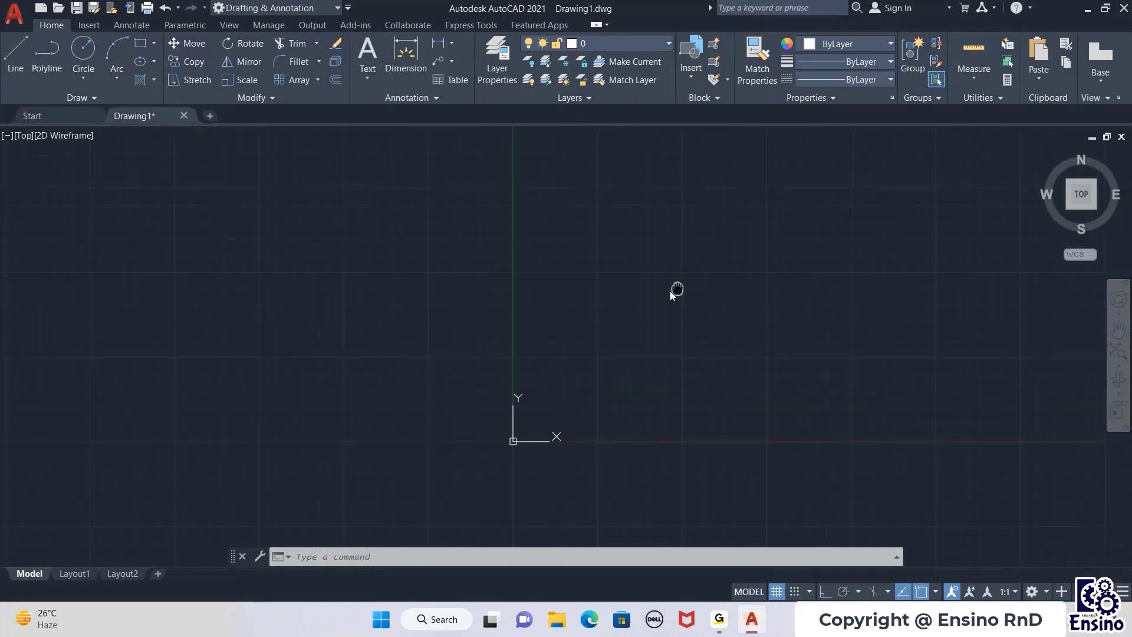
scroll(597, 330, down, 4)
scroll(569, 356, up, 4)
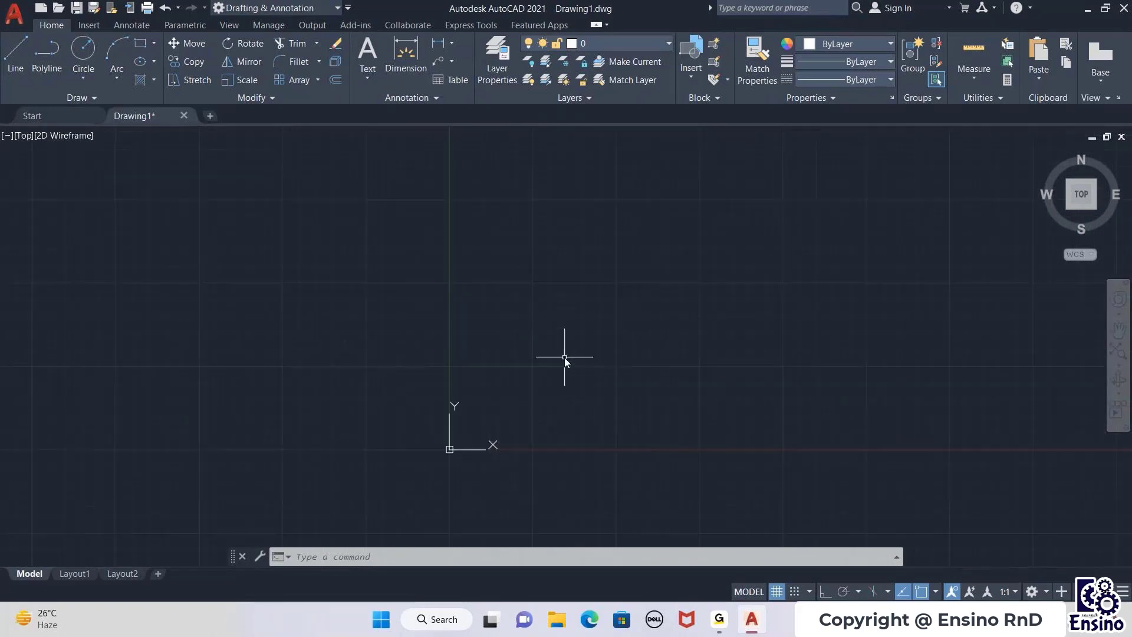
middle_drag(571, 369, 631, 337)
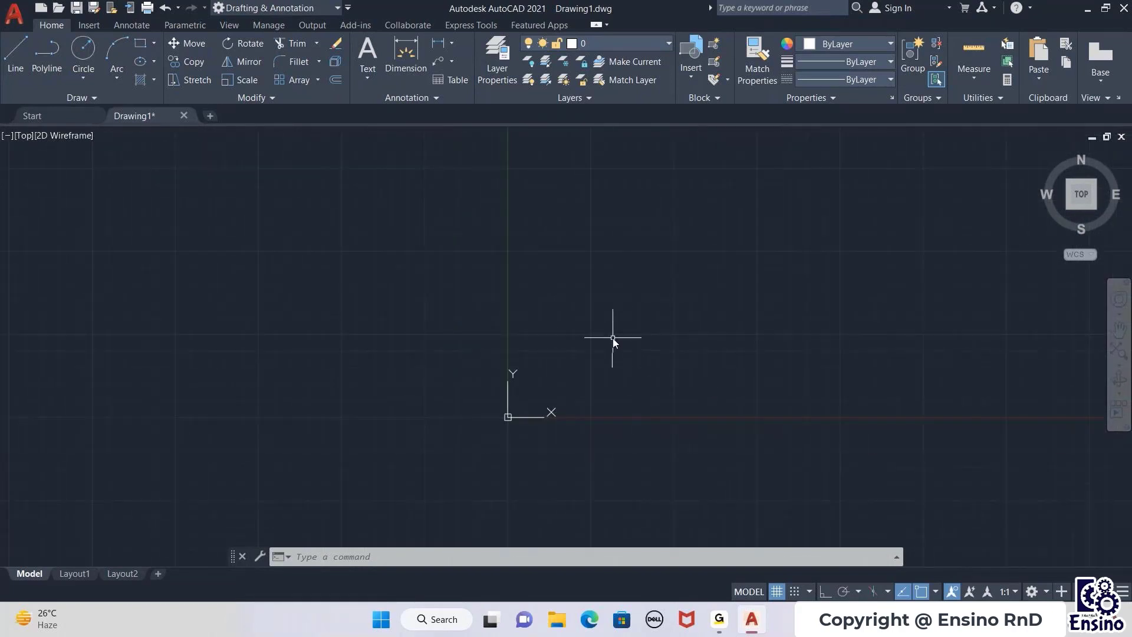
scroll(554, 357, up, 2)
scroll(554, 357, up, 4)
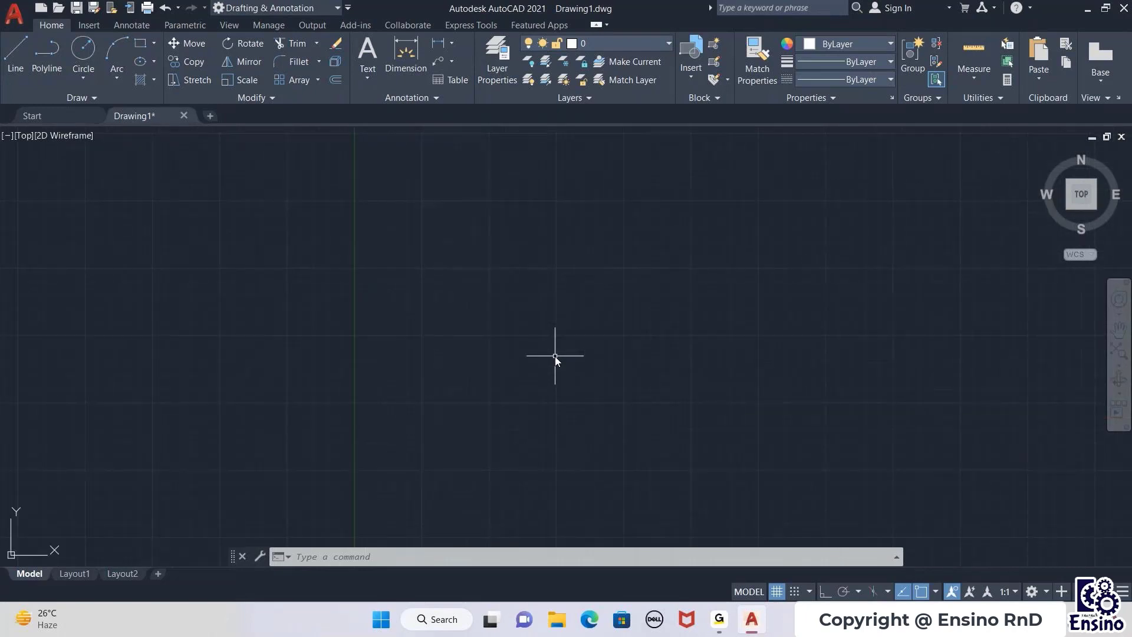
scroll(555, 356, down, 8)
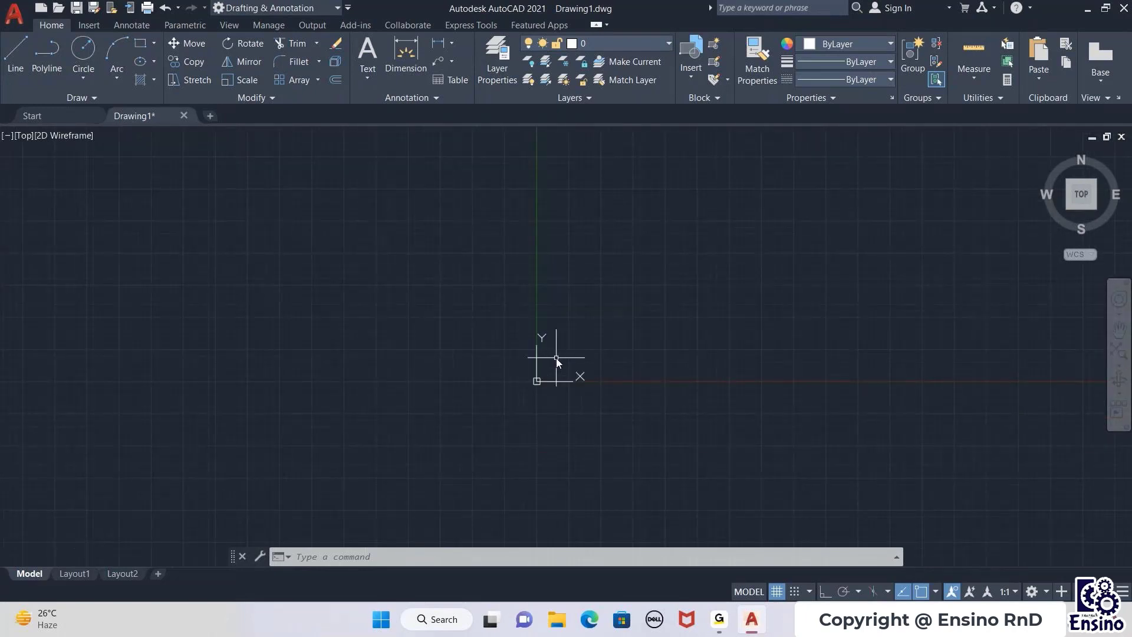
scroll(664, 338, down, 3)
scroll(594, 390, up, 4)
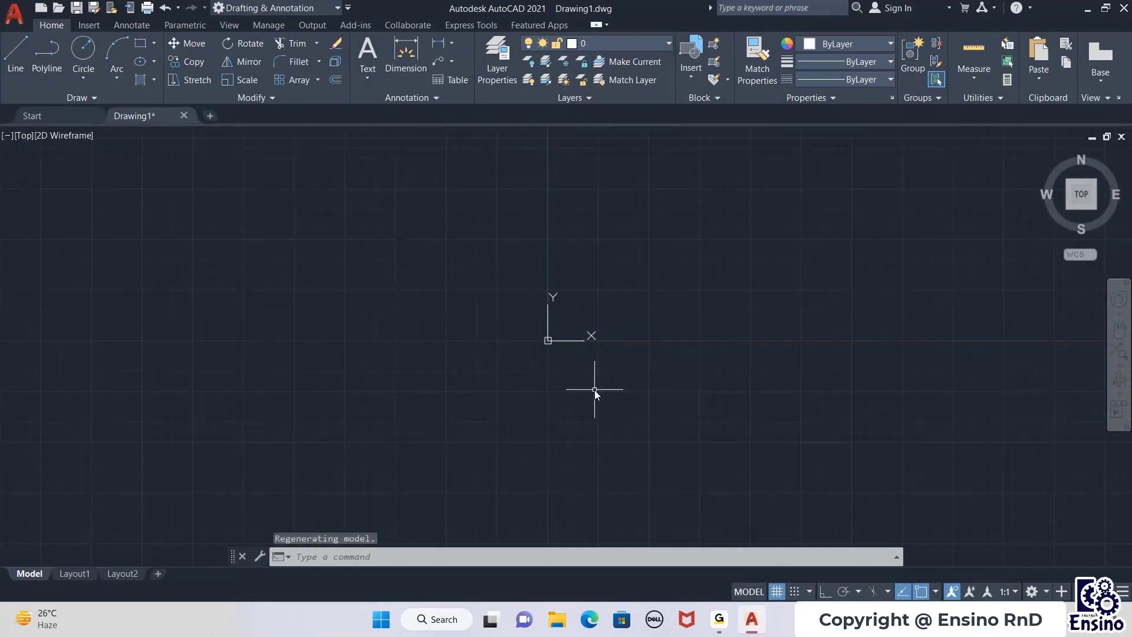
scroll(562, 327, up, 3)
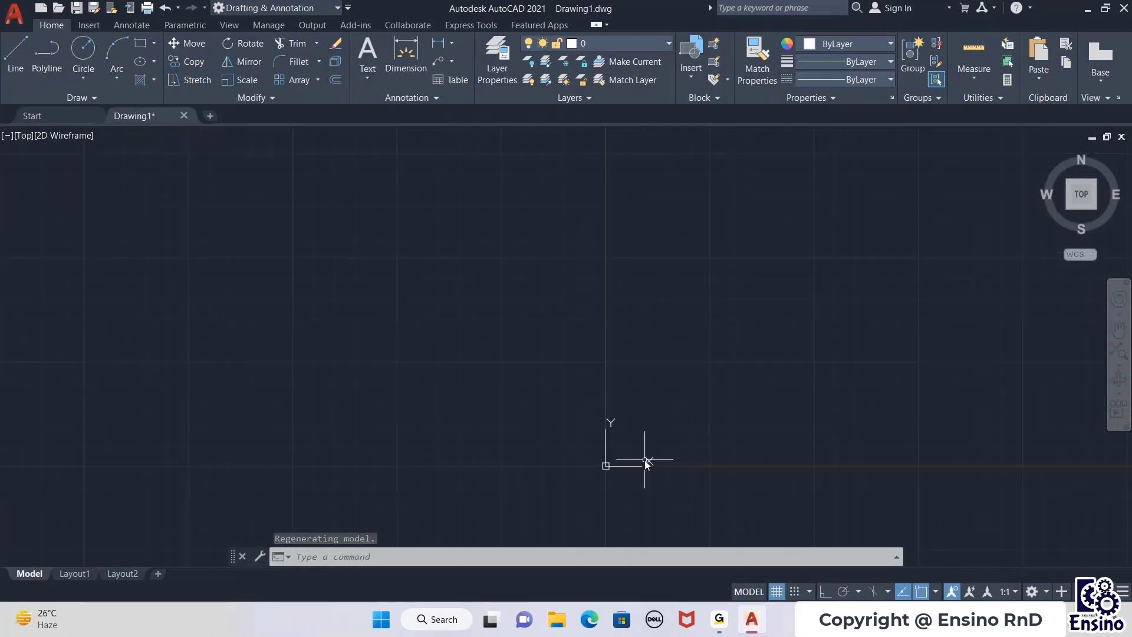
middle_drag(726, 425, 627, 382)
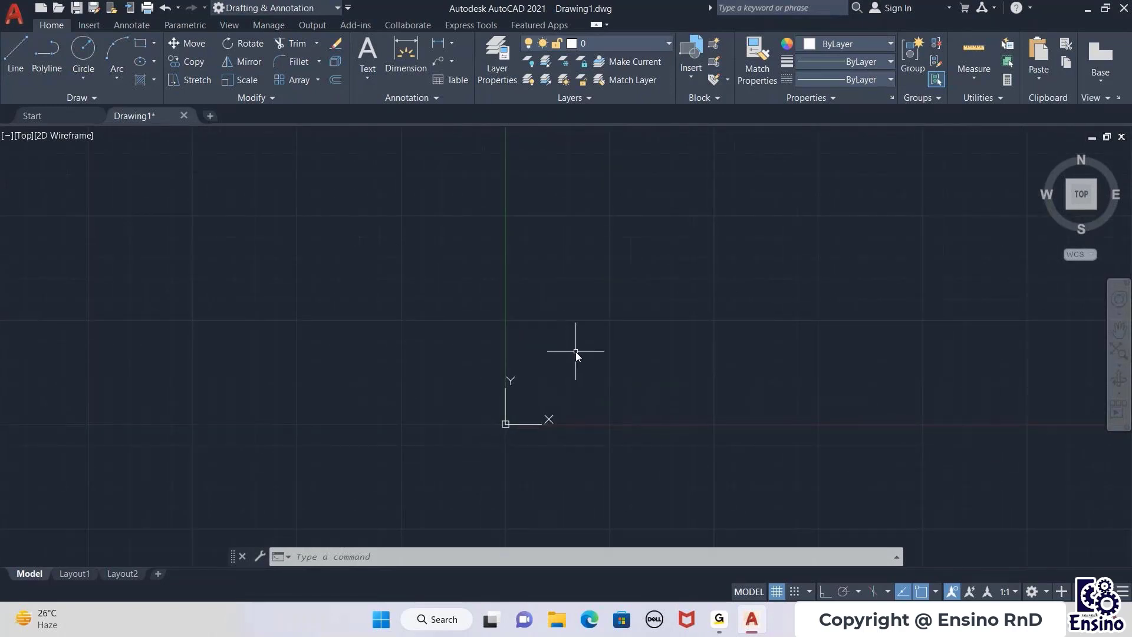
scroll(598, 379, up, 4)
mouse_move(380, 454)
middle_down()
mouse_move(433, 430)
mouse_move(488, 366)
mouse_move(452, 428)
middle_up()
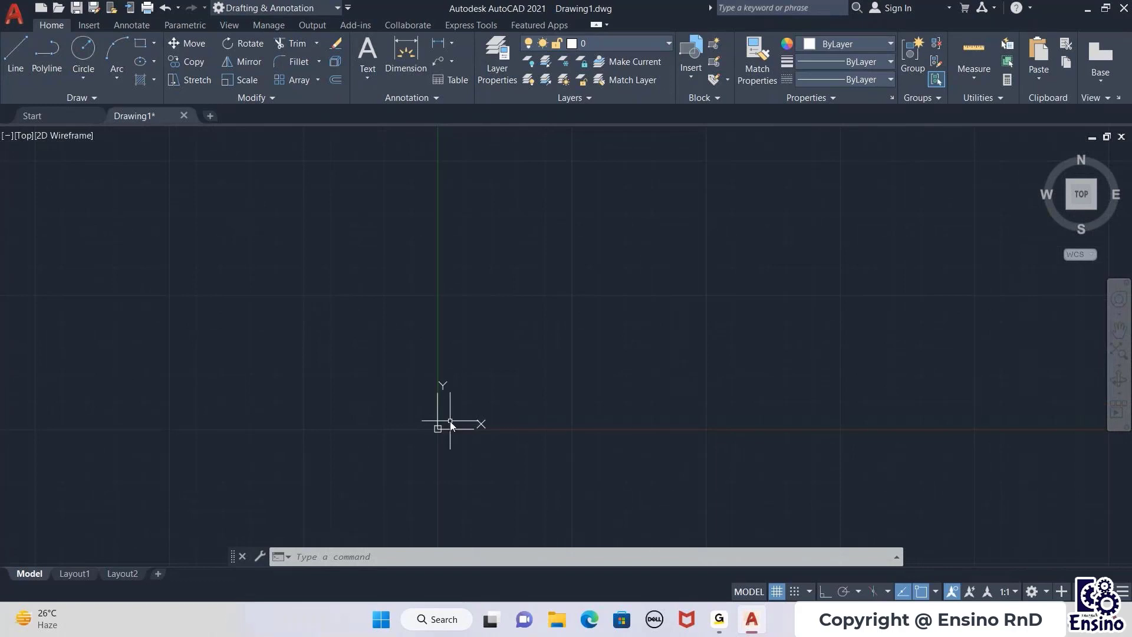
scroll(448, 434, up, 8)
scroll(435, 443, down, 5)
scroll(469, 415, up, 8)
scroll(403, 488, down, 2)
middle_drag(399, 505, 381, 365)
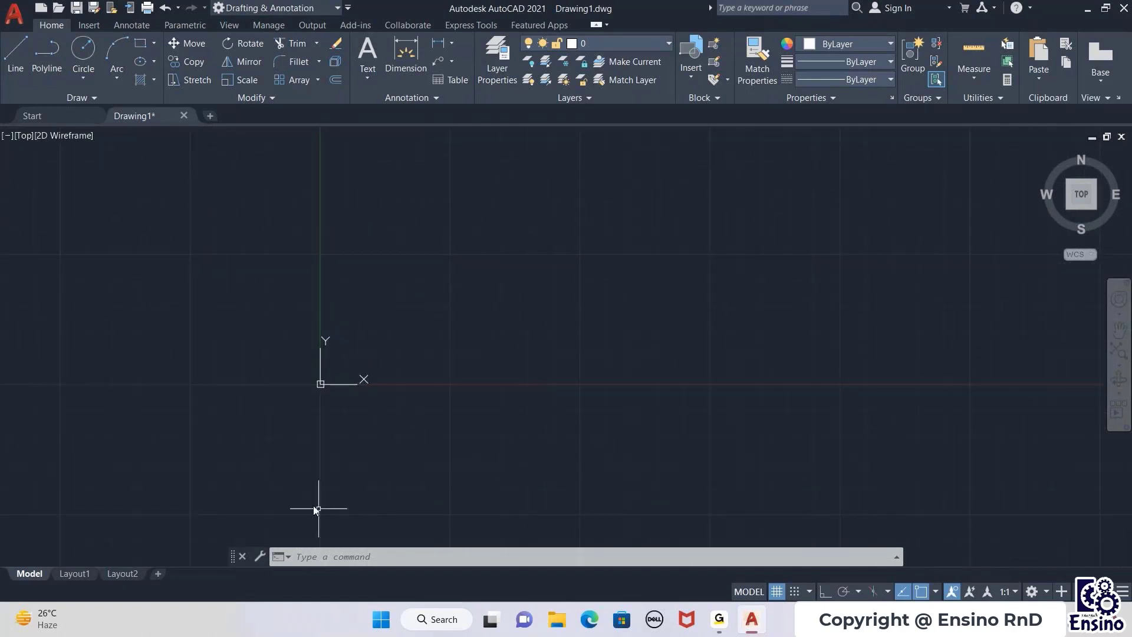
scroll(440, 328, up, 5)
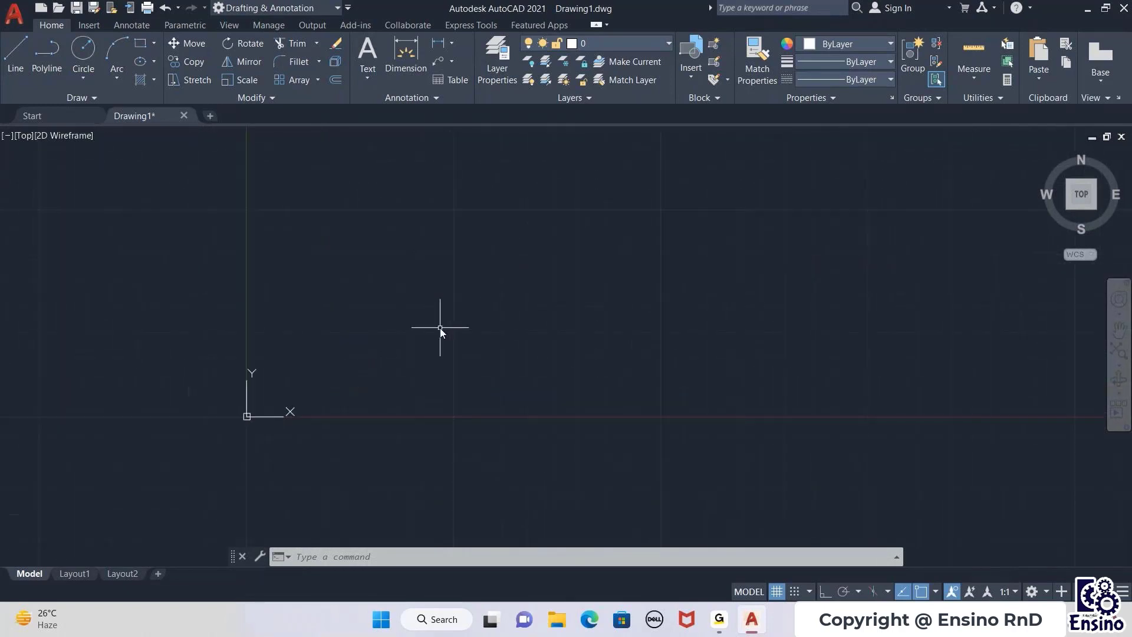
Inspect the coordinate system icon, the origin and the grid spacing of the empty drawing area.
scroll(440, 327, down, 8)
scroll(420, 326, up, 4)
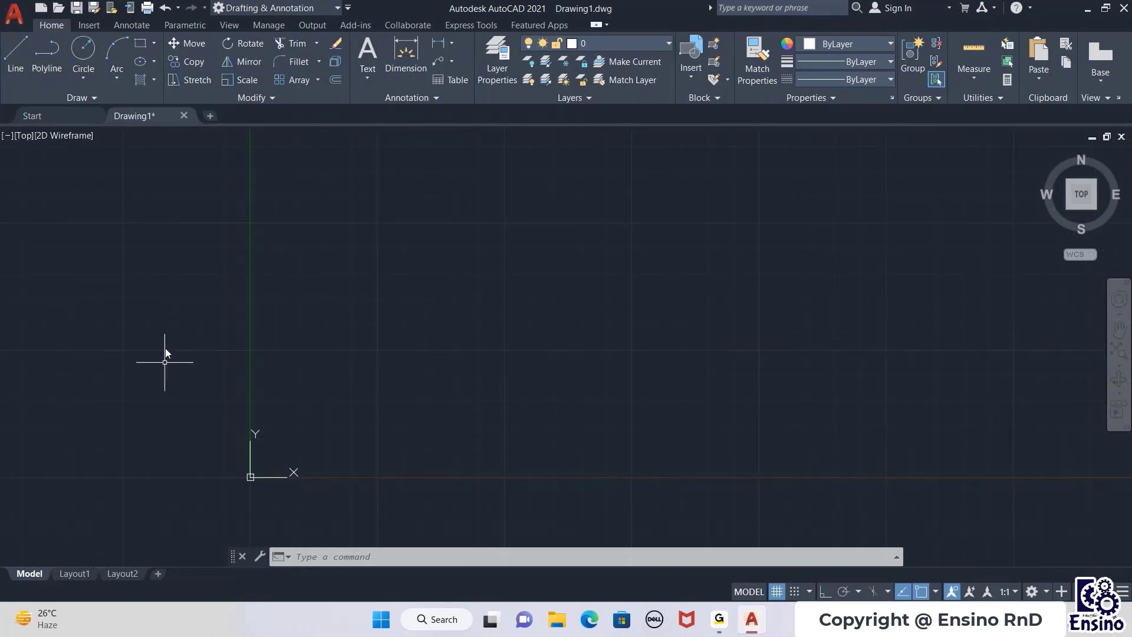
scroll(508, 387, down, 4)
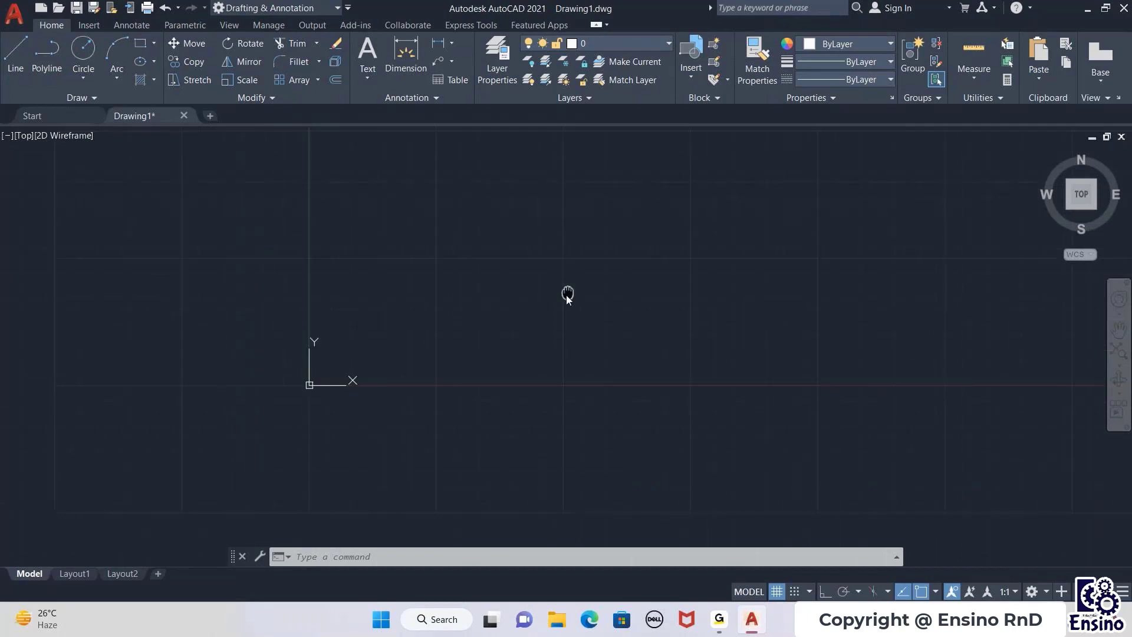
mouse_move(590, 196)
middle_down()
mouse_move(350, 349)
mouse_move(344, 331)
middle_up()
scroll(338, 333, down, 6)
mouse_move(429, 295)
middle_down()
mouse_move(438, 337)
mouse_move(639, 405)
mouse_move(521, 328)
middle_up()
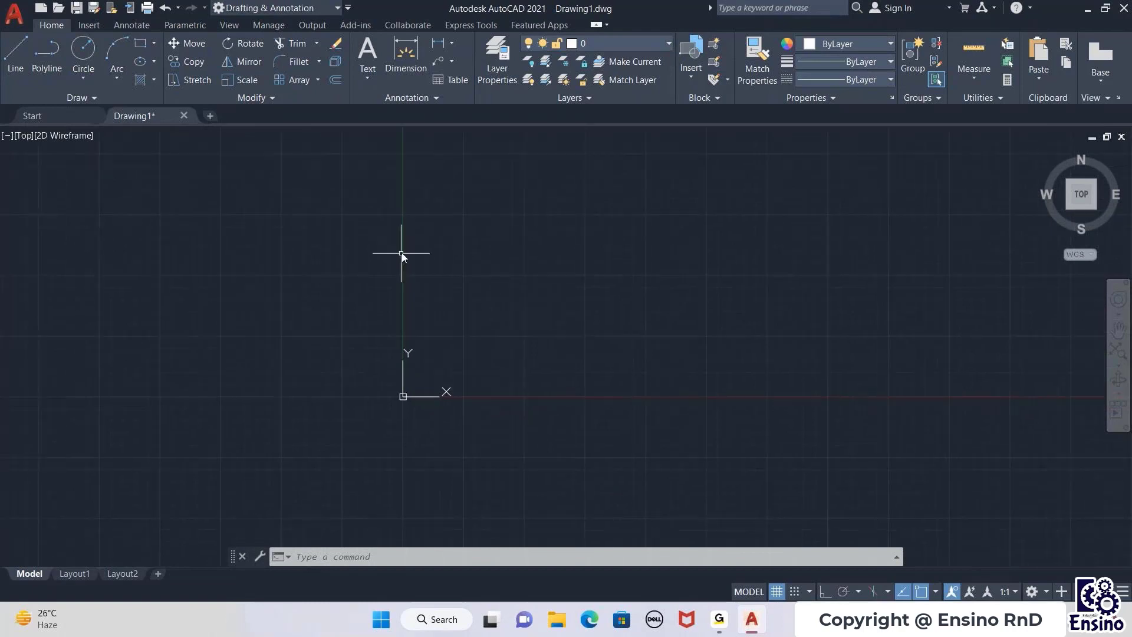
scroll(402, 252, up, 1)
scroll(424, 412, up, 1)
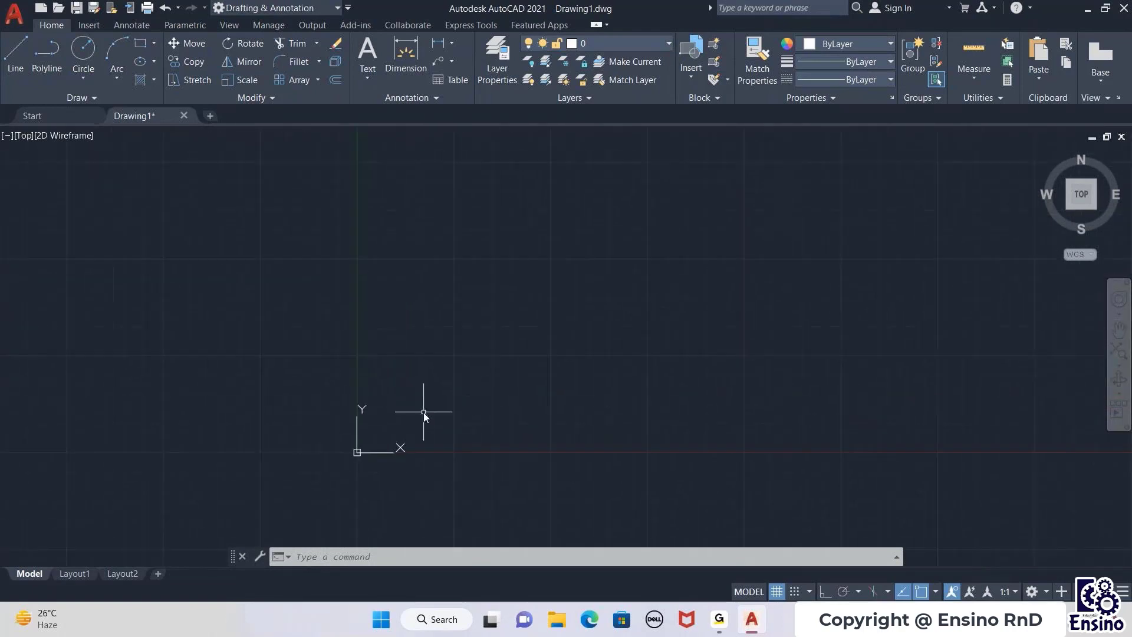
scroll(471, 356, up, 1)
scroll(472, 357, down, 1)
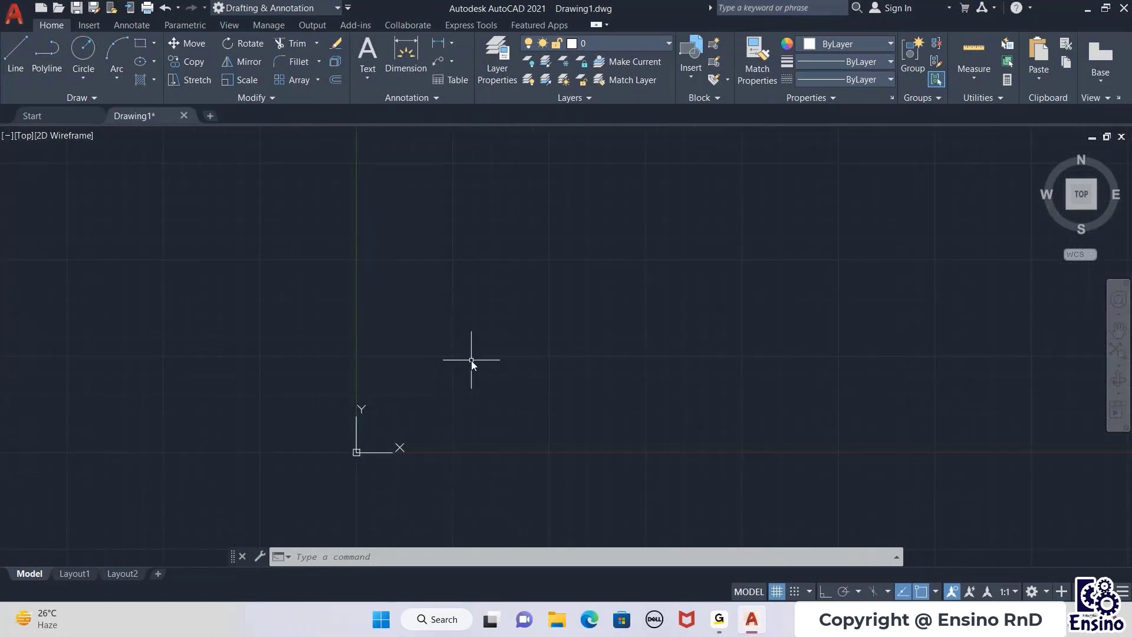
scroll(471, 357, down, 2)
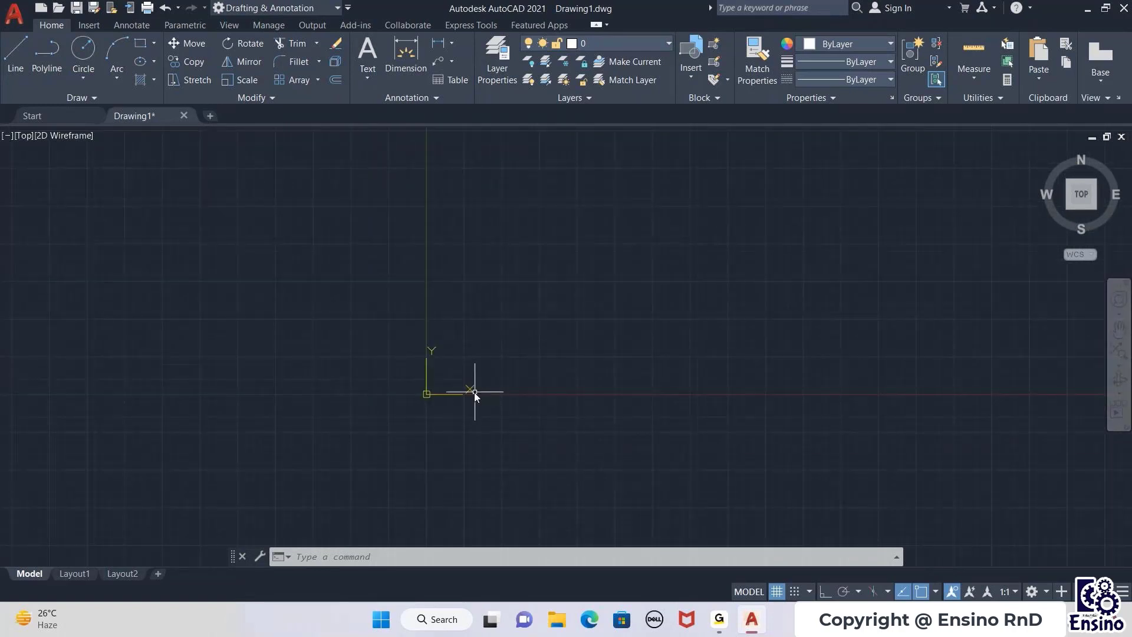
middle_drag(503, 285, 340, 329)
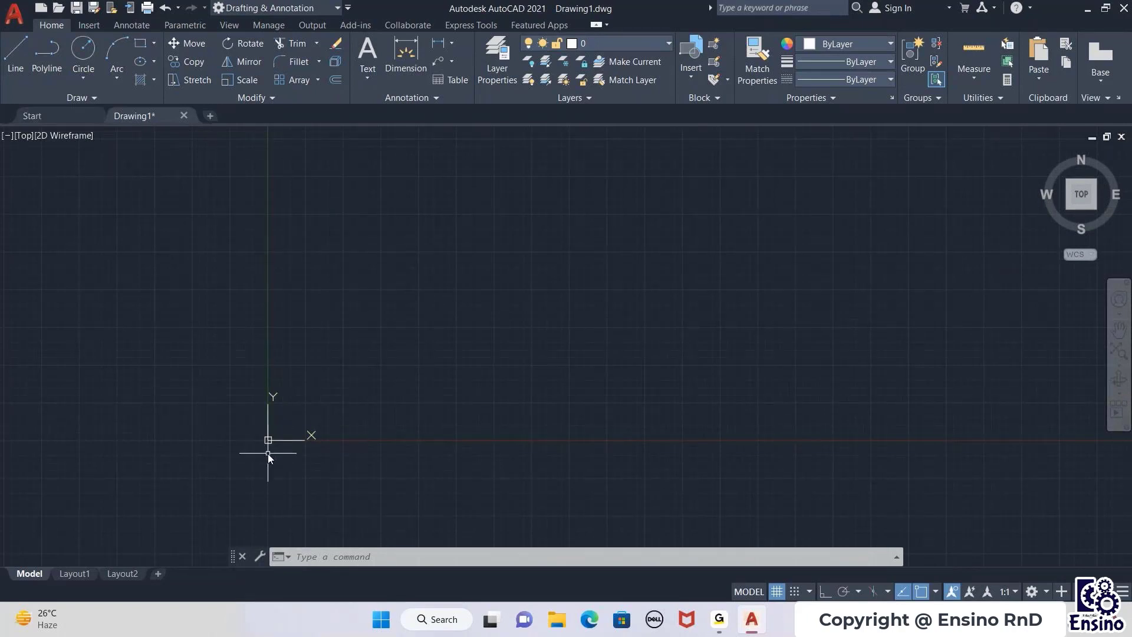
scroll(378, 292, up, 2)
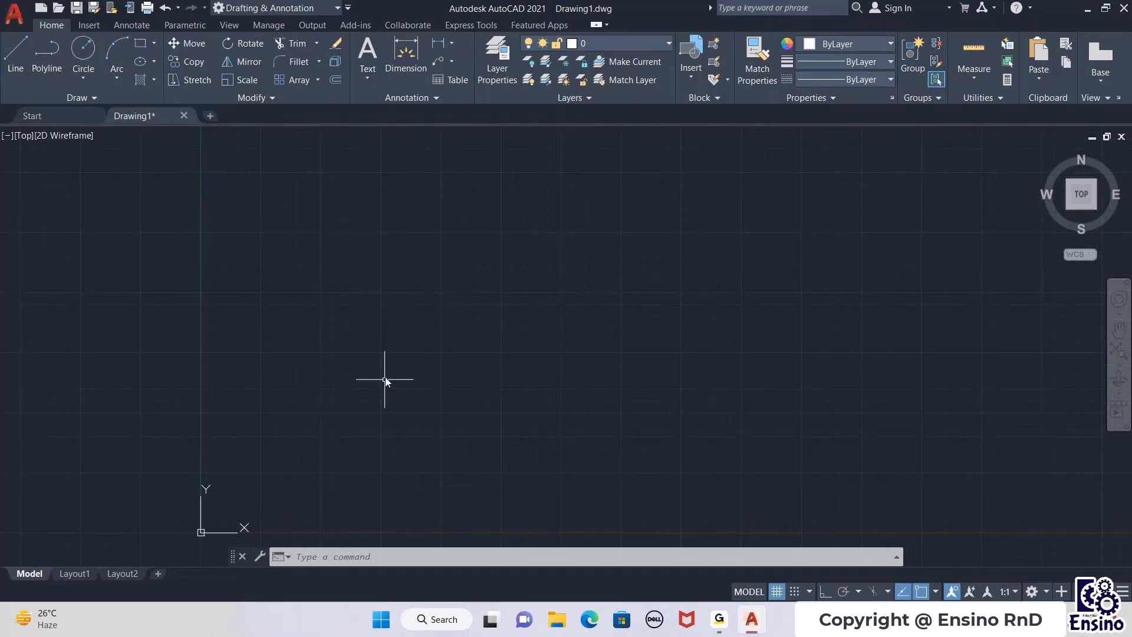
scroll(377, 431, up, 3)
scroll(440, 397, down, 3)
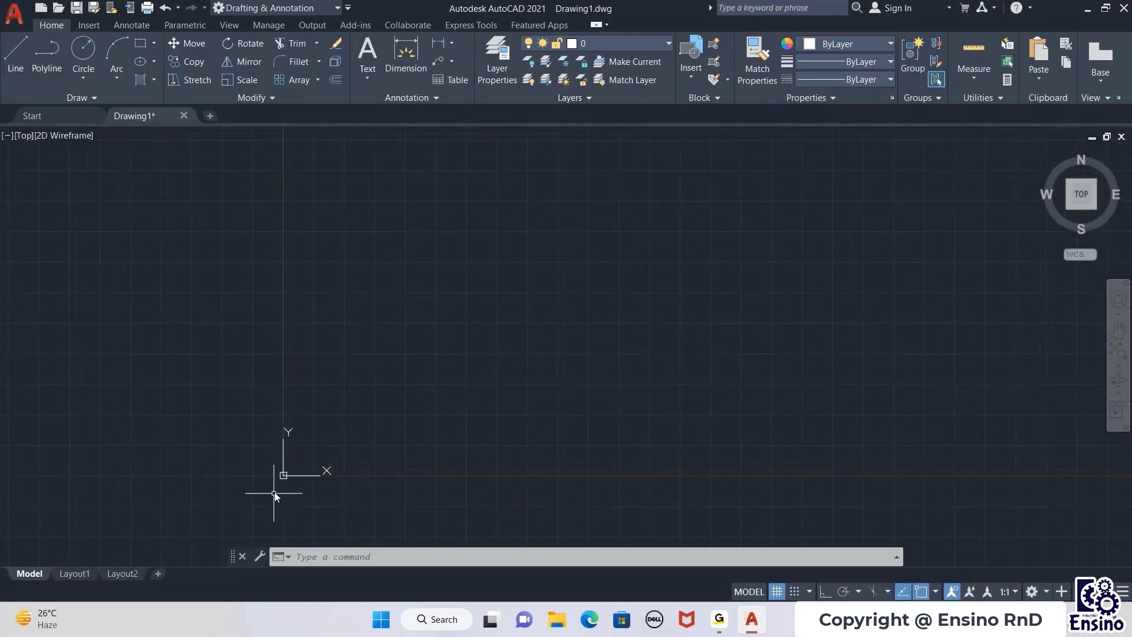
middle_drag(395, 476, 329, 475)
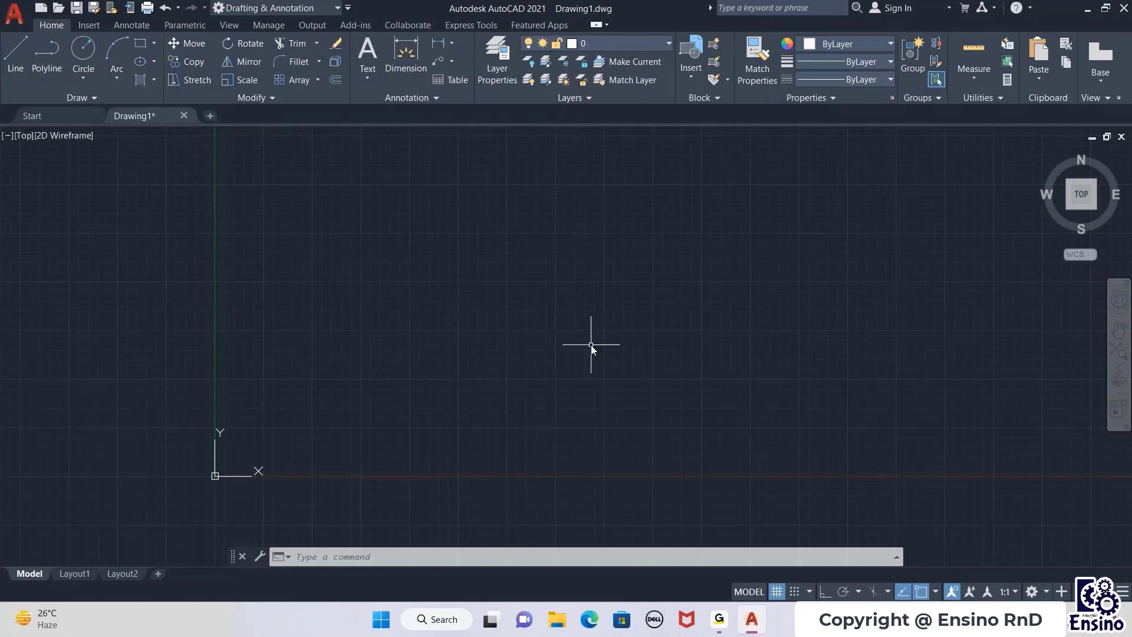
scroll(366, 426, up, 4)
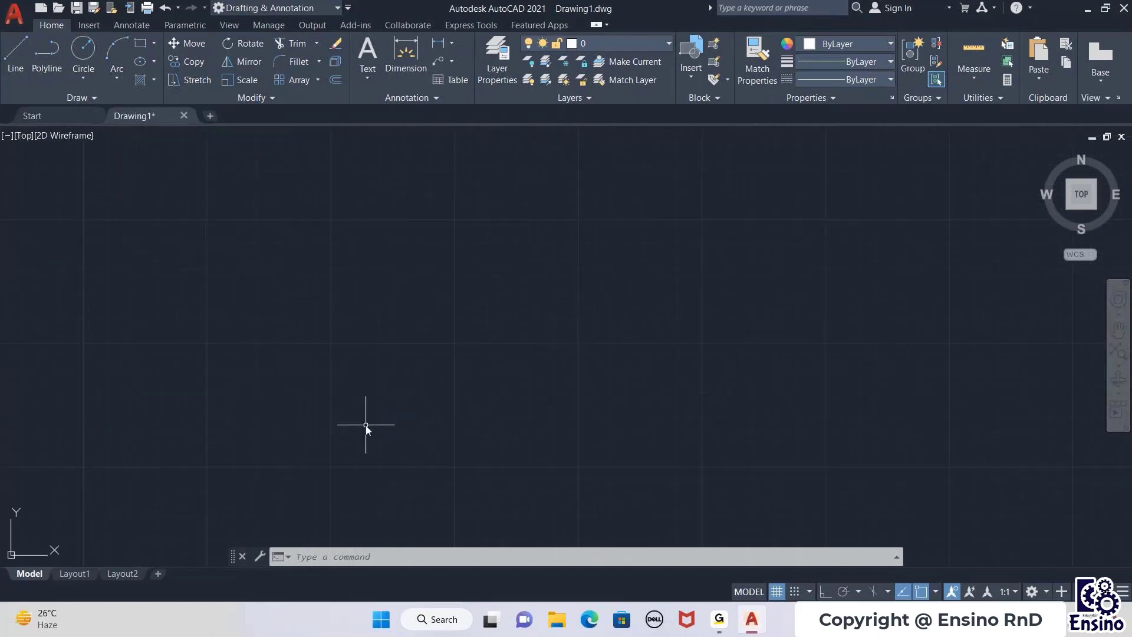
middle_drag(365, 426, 599, 317)
scroll(388, 310, up, 2)
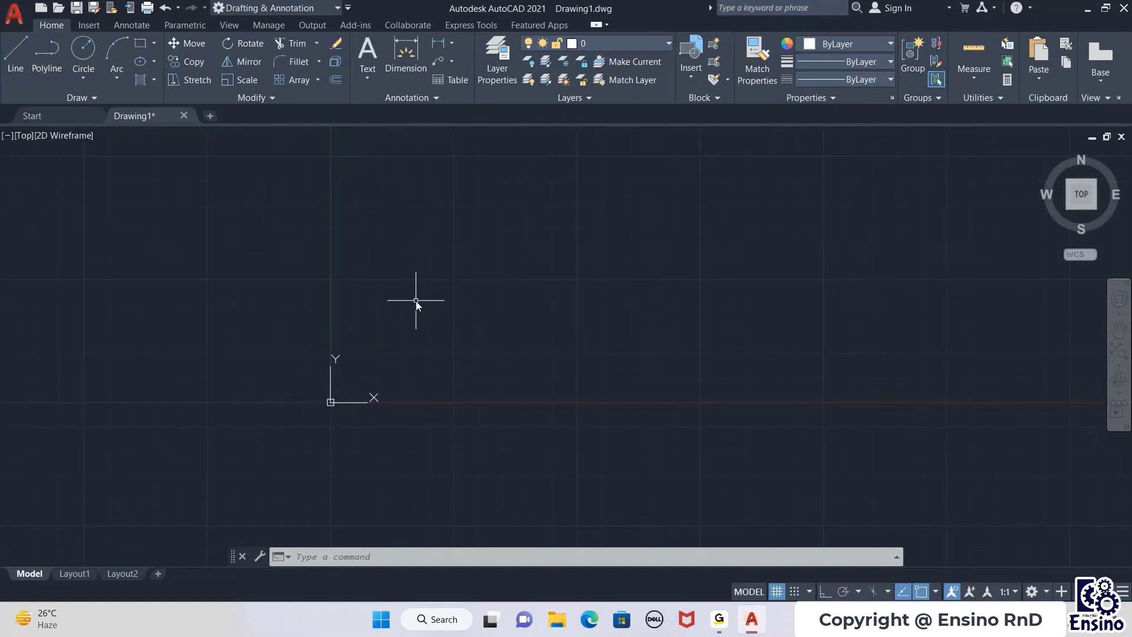
scroll(647, 380, up, 5)
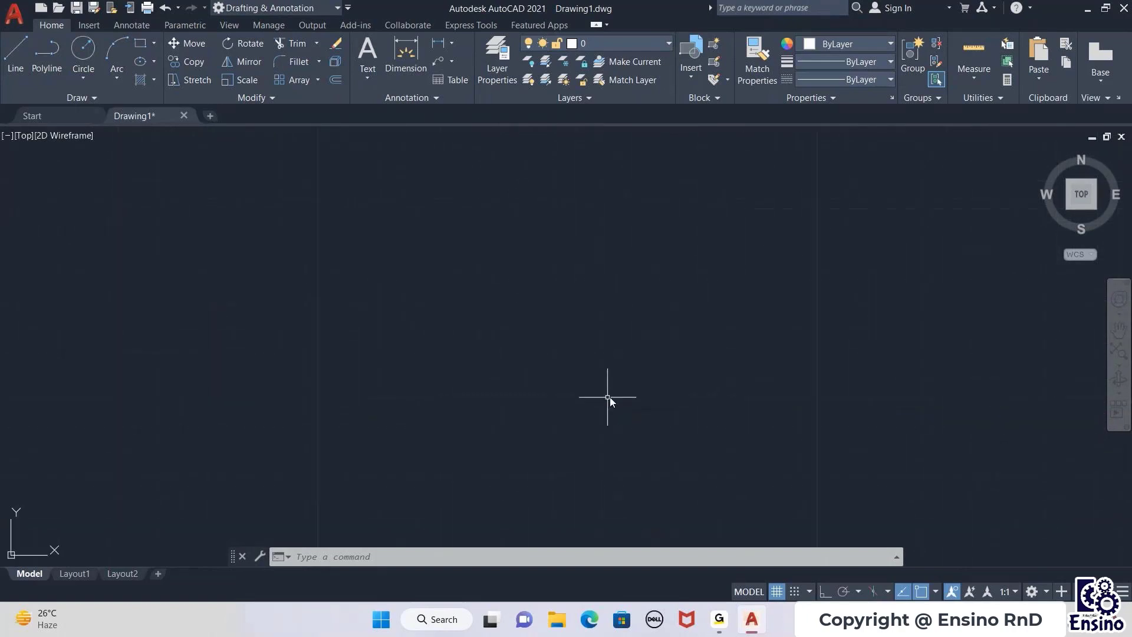
scroll(546, 401, down, 3)
scroll(435, 402, up, 2)
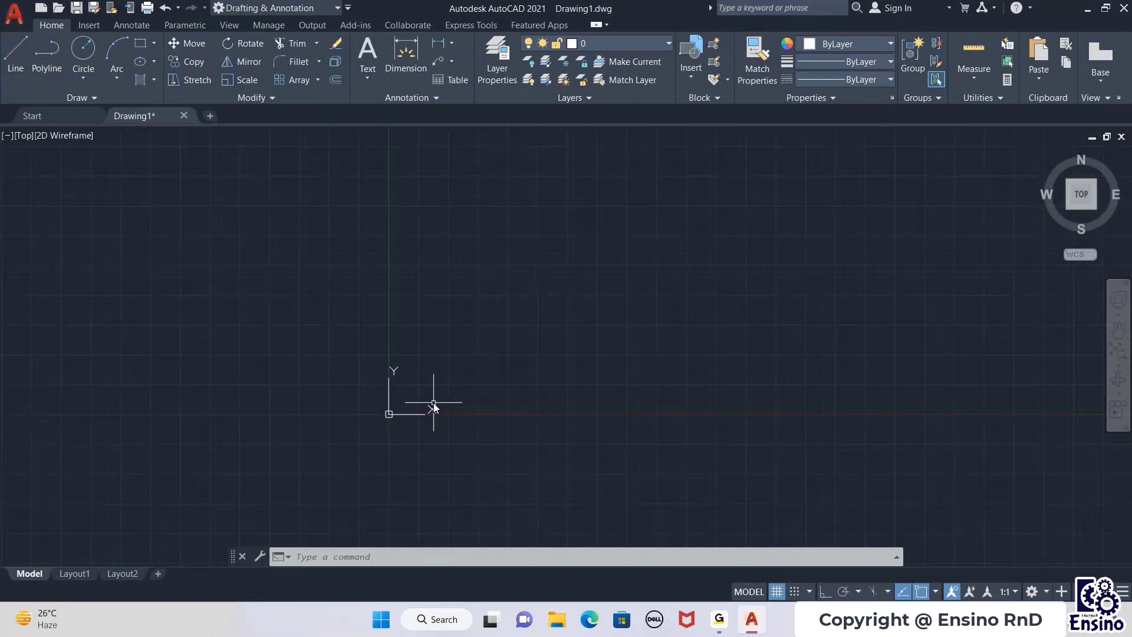
scroll(434, 402, up, 3)
middle_drag(438, 401, 637, 387)
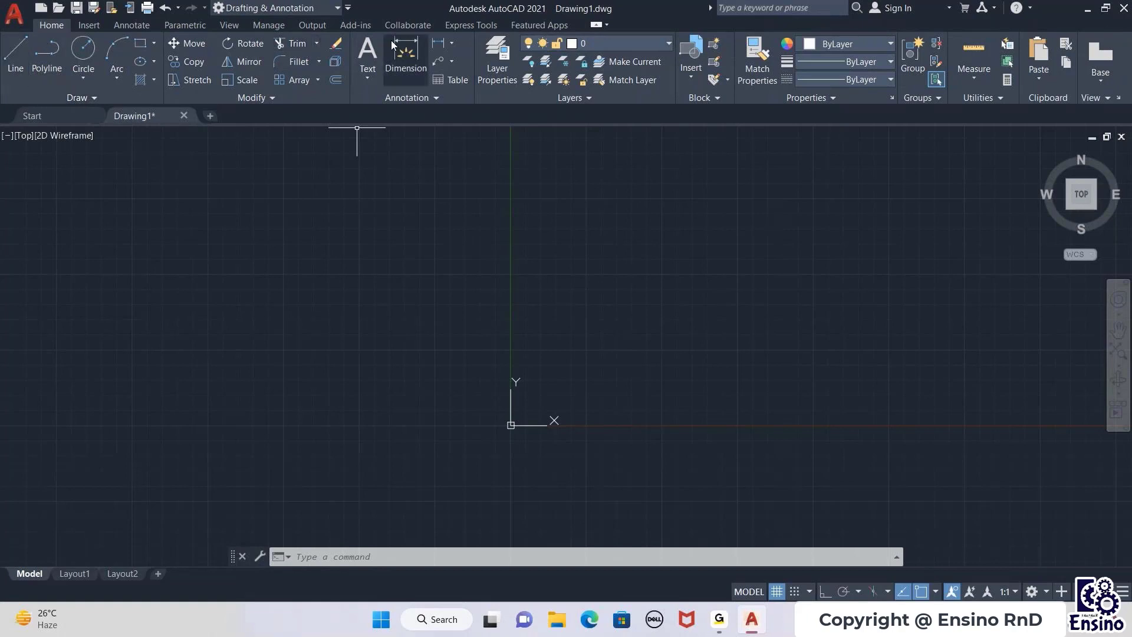
scroll(528, 480, up, 2)
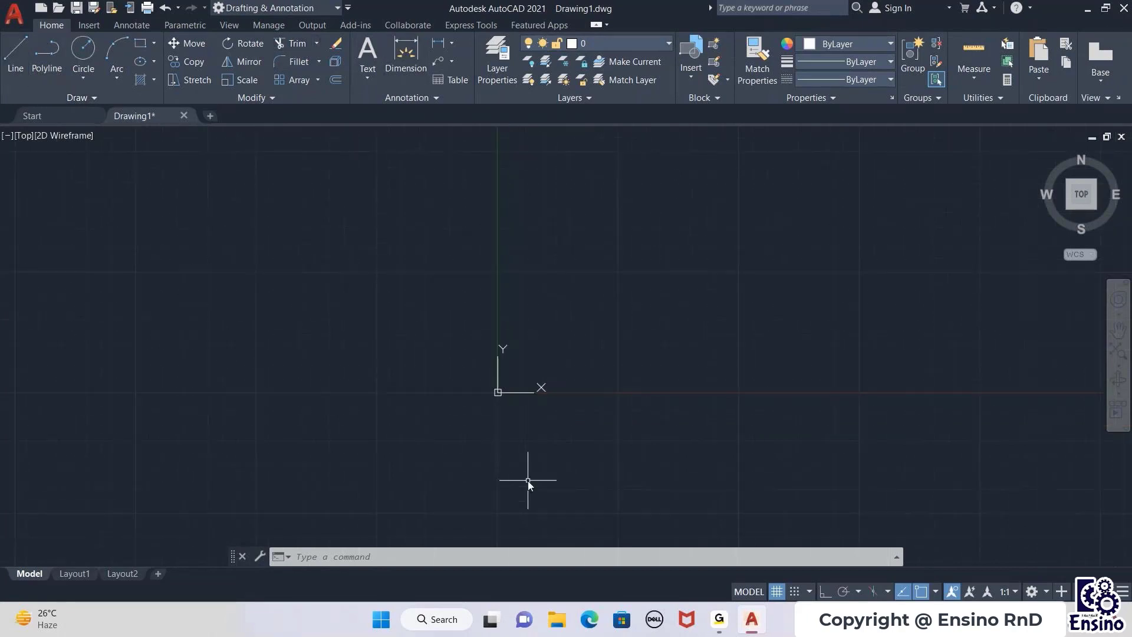
mouse_move(596, 364)
middle_down()
mouse_move(597, 348)
mouse_move(389, 424)
mouse_move(437, 384)
mouse_move(419, 420)
middle_up()
middle_drag(335, 400, 372, 341)
scroll(370, 336, down, 2)
scroll(374, 351, down, 5)
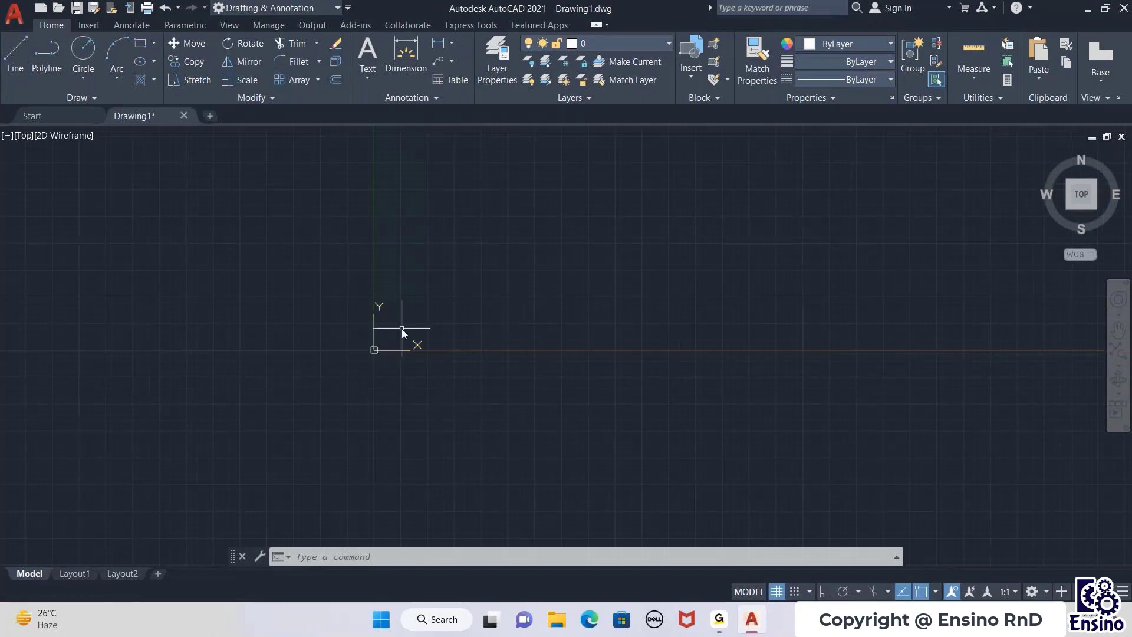
scroll(374, 332, up, 4)
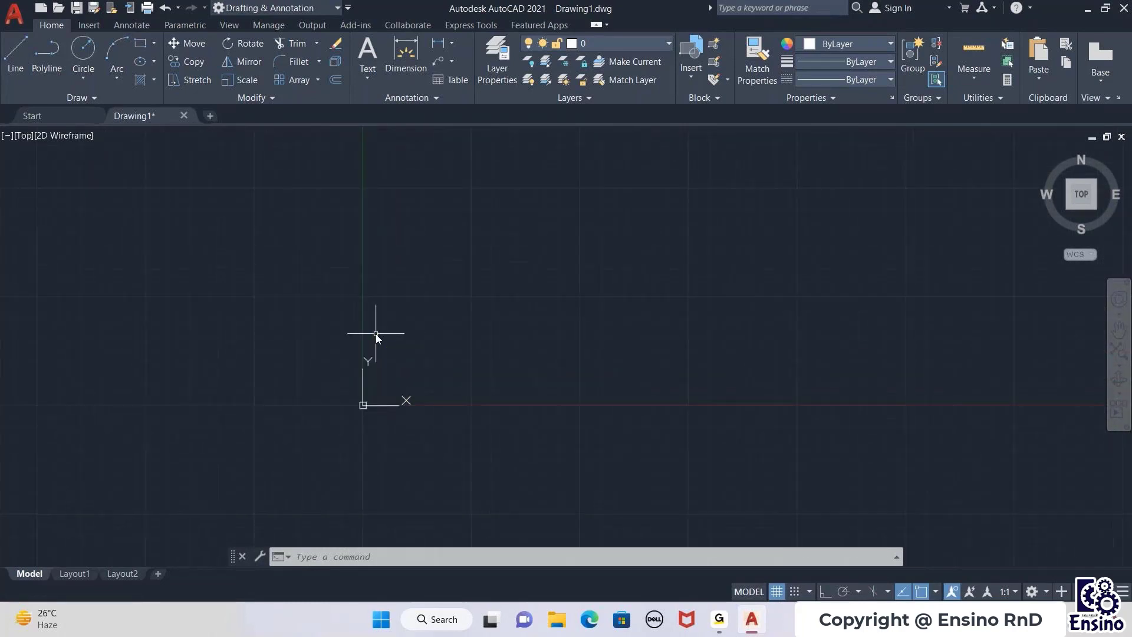
scroll(348, 443, up, 4)
scroll(497, 300, down, 4)
scroll(338, 378, up, 1)
scroll(395, 445, up, 3)
scroll(437, 271, down, 4)
scroll(439, 269, down, 4)
scroll(439, 268, down, 2)
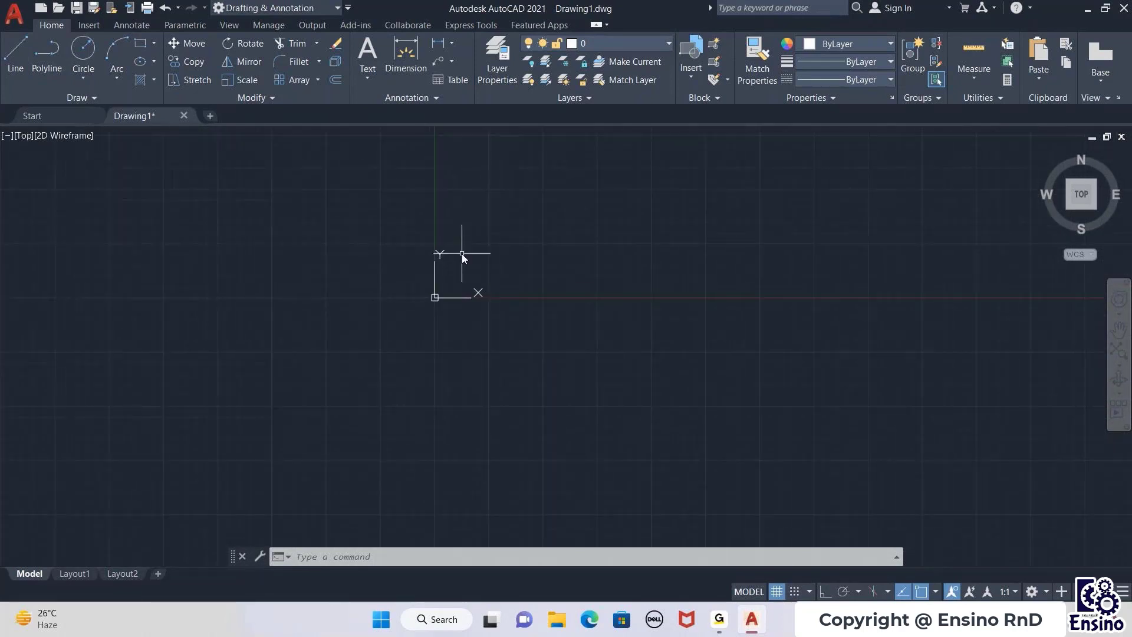
scroll(465, 244, down, 2)
scroll(424, 361, up, 4)
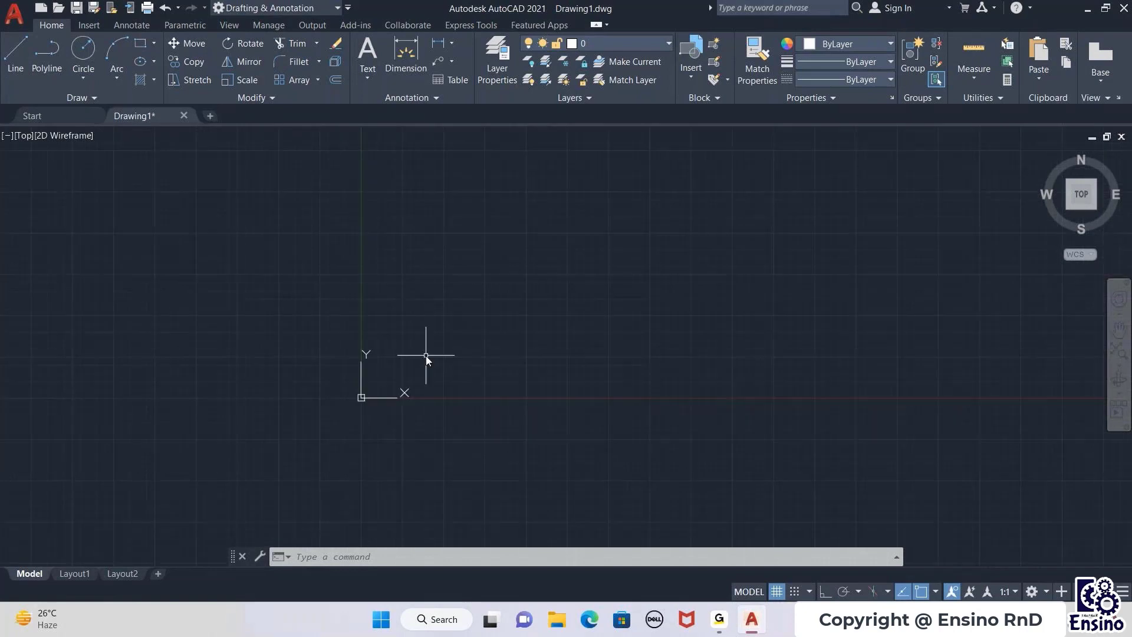
scroll(416, 372, down, 4)
scroll(405, 380, up, 3)
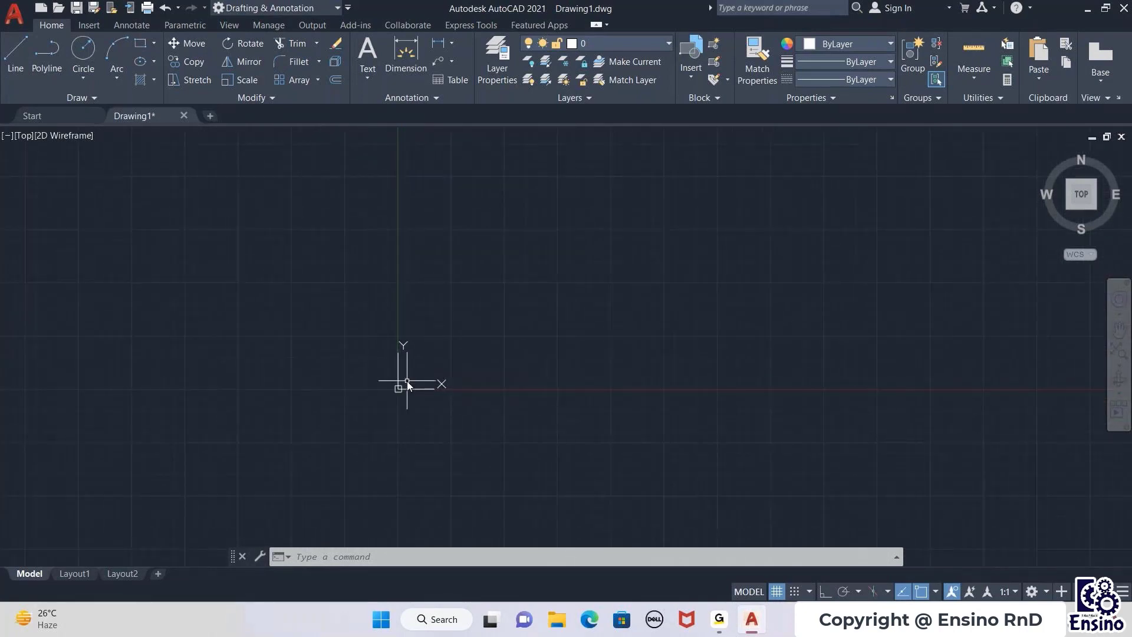
scroll(448, 354, down, 2)
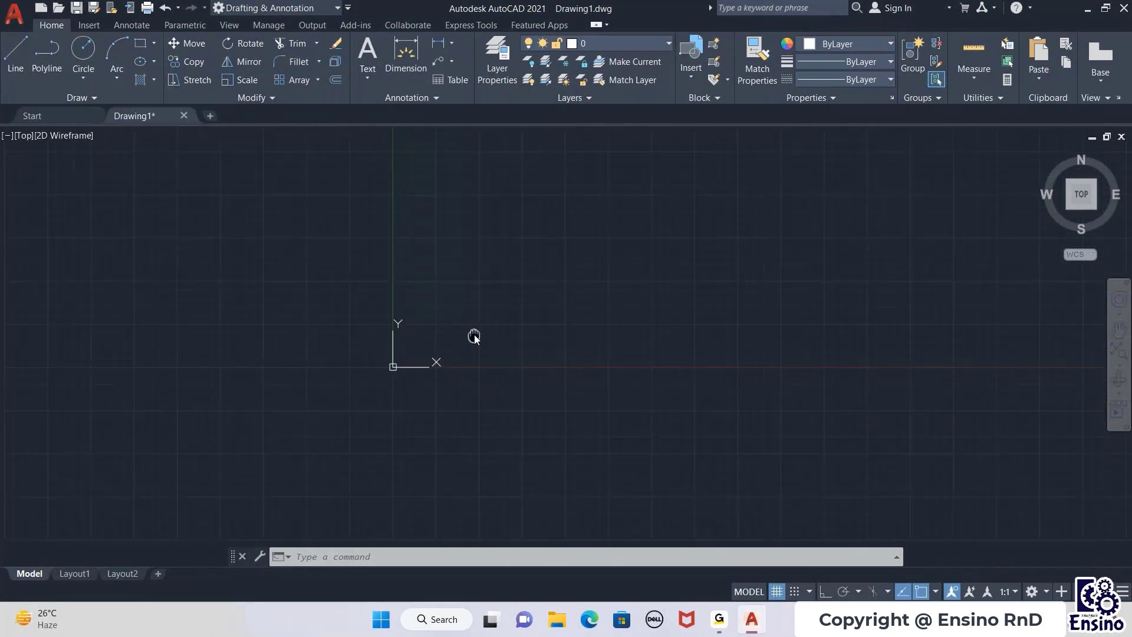
scroll(448, 348, up, 3)
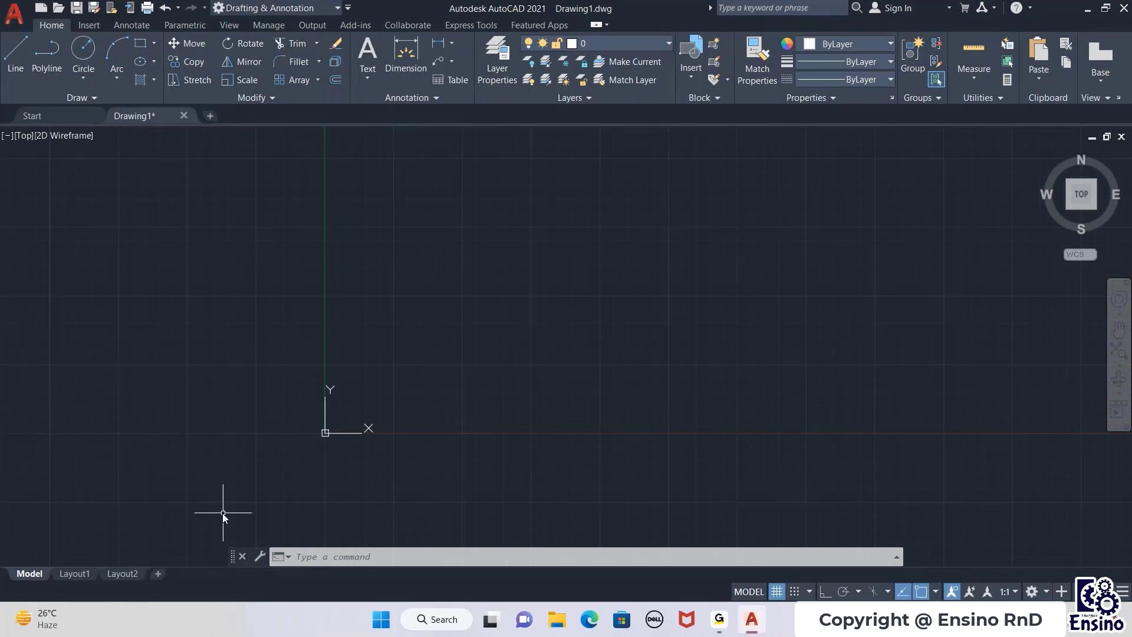
scroll(277, 343, down, 2)
scroll(342, 319, up, 3)
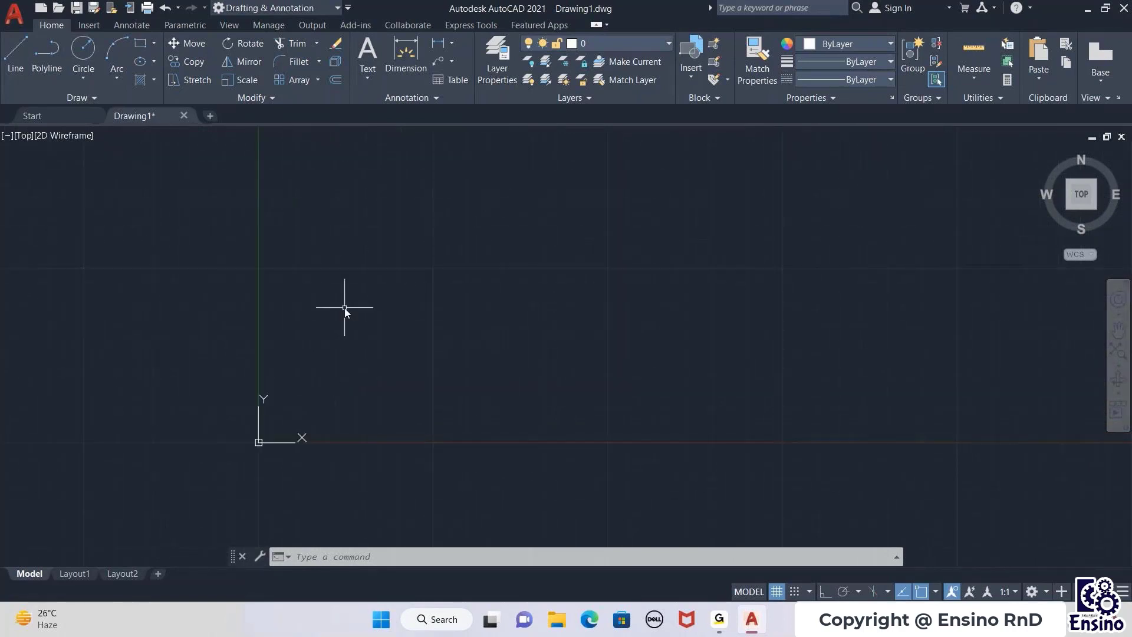
scroll(324, 342, down, 2)
mouse_move(431, 291)
middle_down()
mouse_move(364, 362)
mouse_move(468, 359)
middle_up()
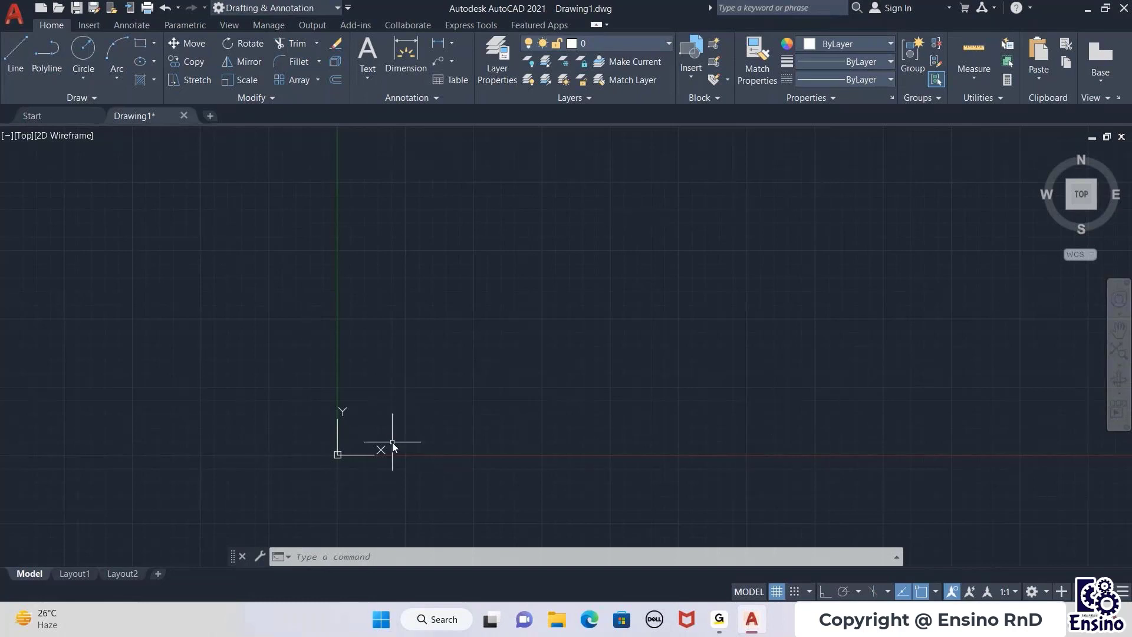
scroll(328, 476, up, 2)
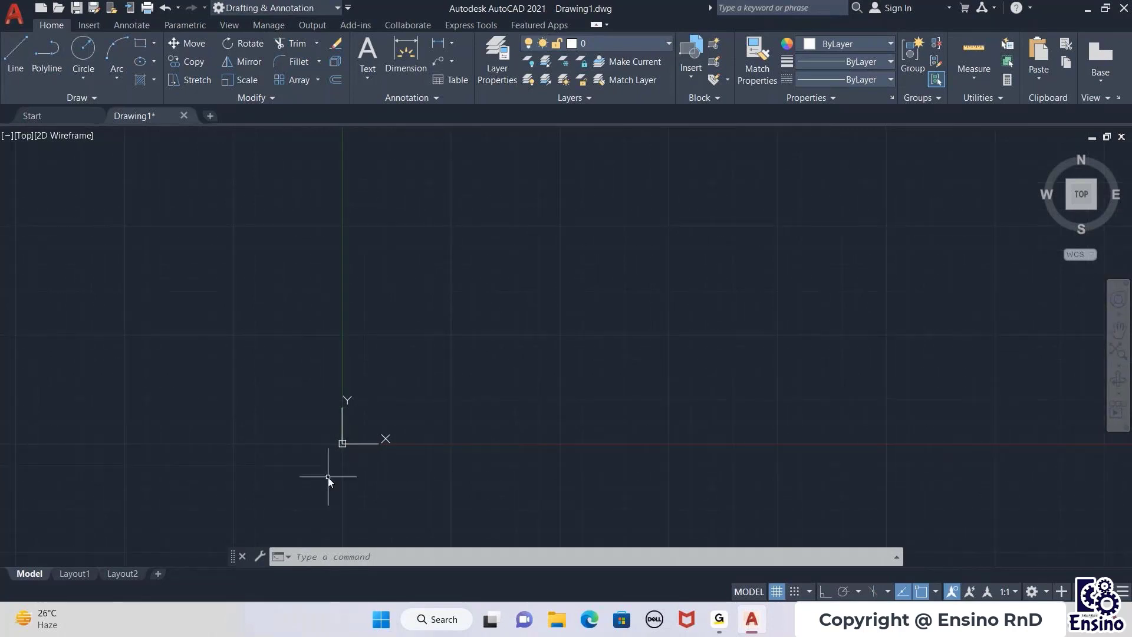
scroll(348, 464, up, 2)
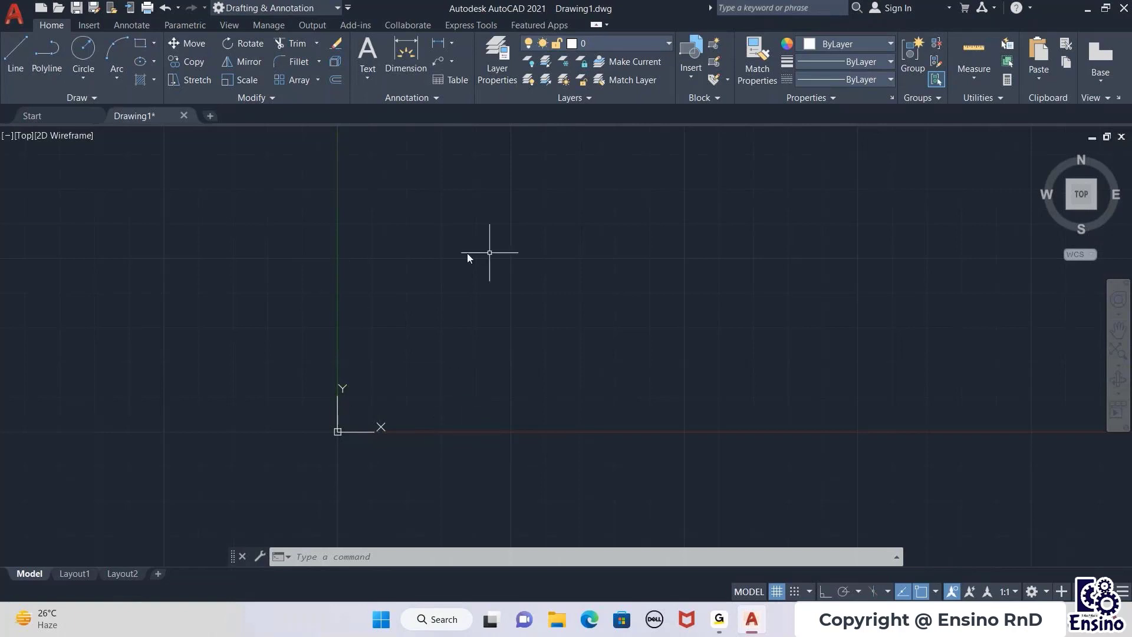
right_click(513, 557)
click(248, 333)
scroll(323, 456, up, 7)
scroll(514, 420, down, 12)
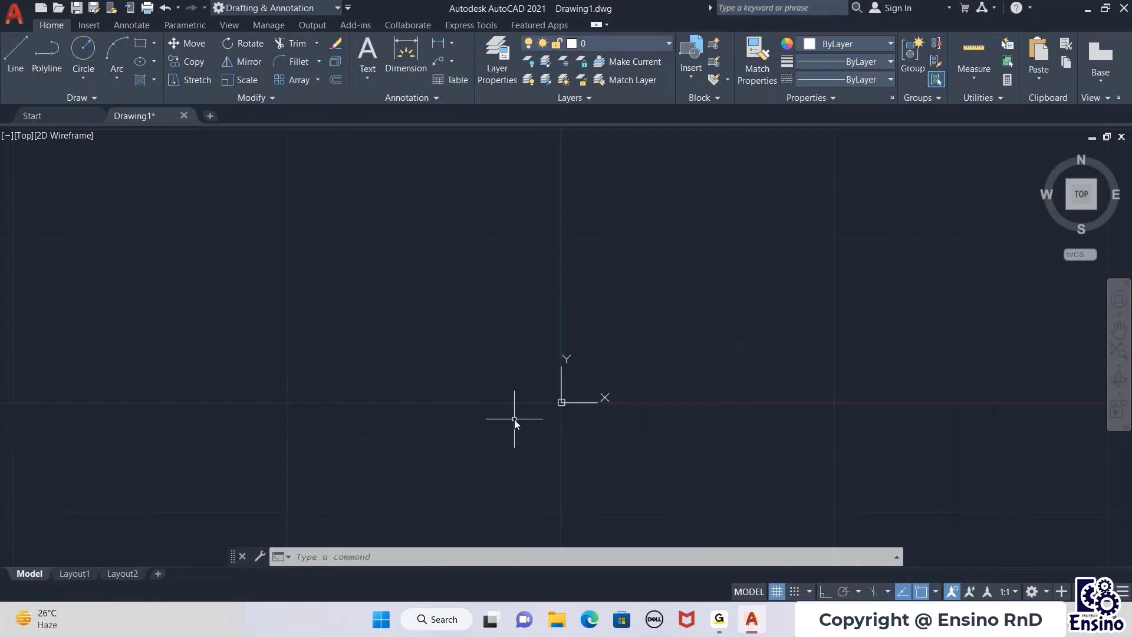
scroll(514, 419, up, 5)
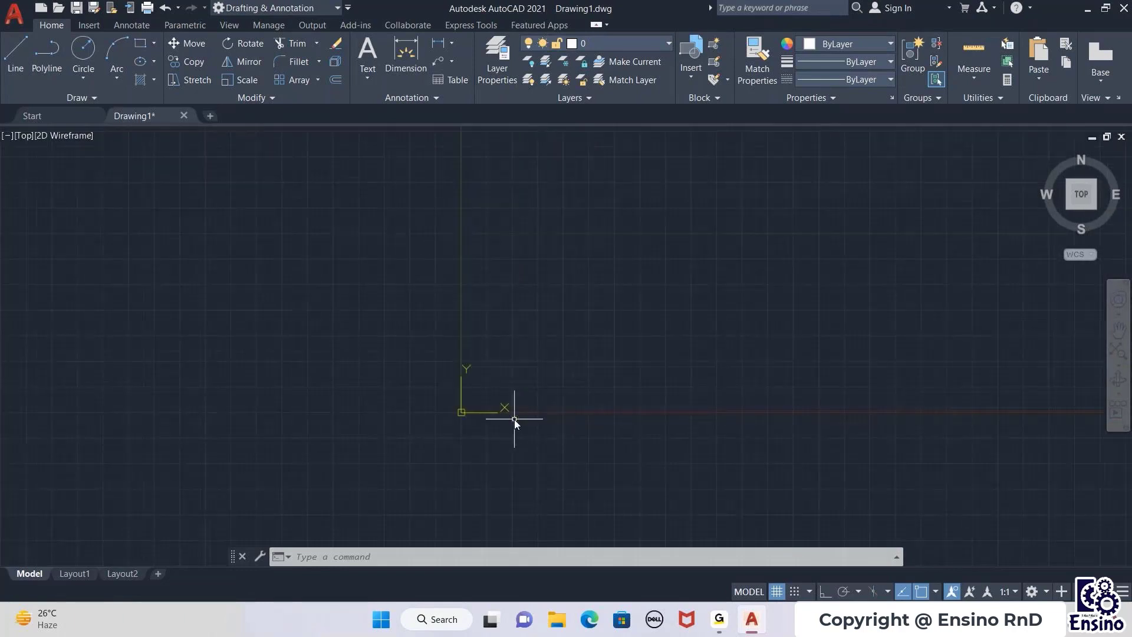
mouse_move(355, 363)
middle_down()
mouse_move(240, 354)
mouse_move(539, 377)
mouse_move(551, 350)
mouse_move(523, 372)
middle_up()
scroll(523, 368, down, 2)
middle_drag(554, 300, 464, 298)
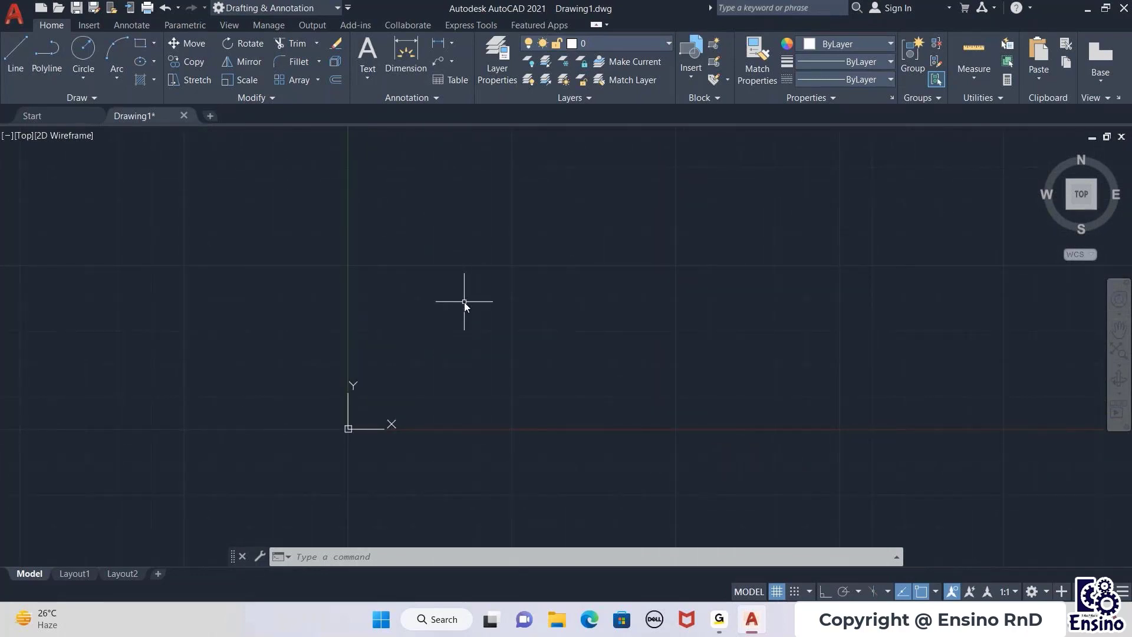
middle_drag(460, 370, 484, 380)
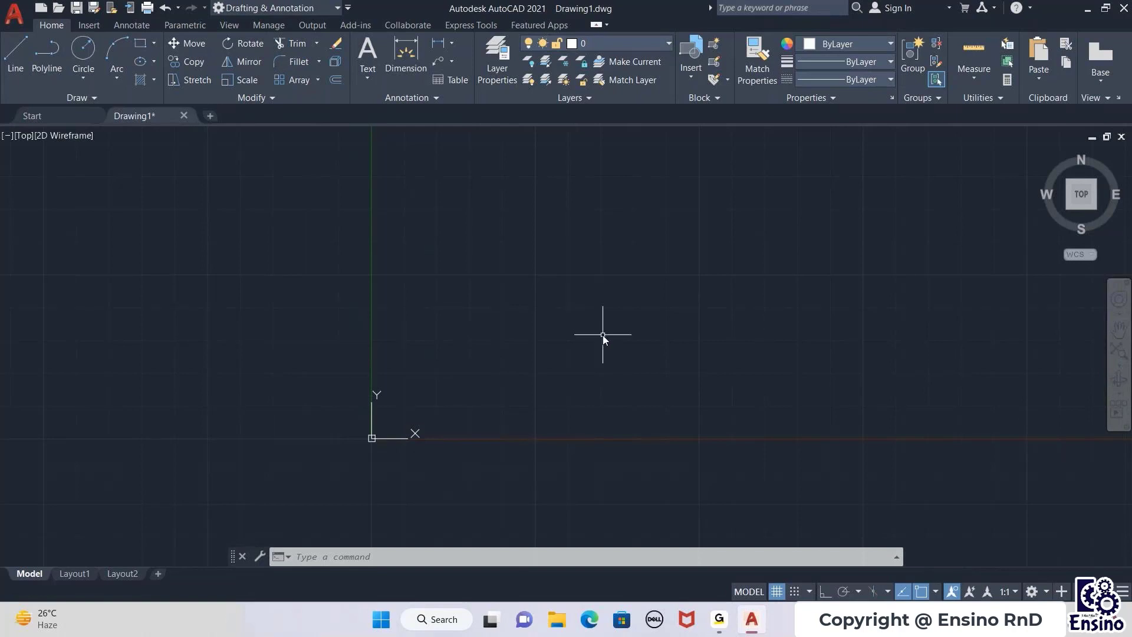
scroll(587, 342, up, 2)
scroll(557, 360, down, 2)
Open the drawing units settings with the UN command and reposition the dialog over the drawing area.
text(UN)
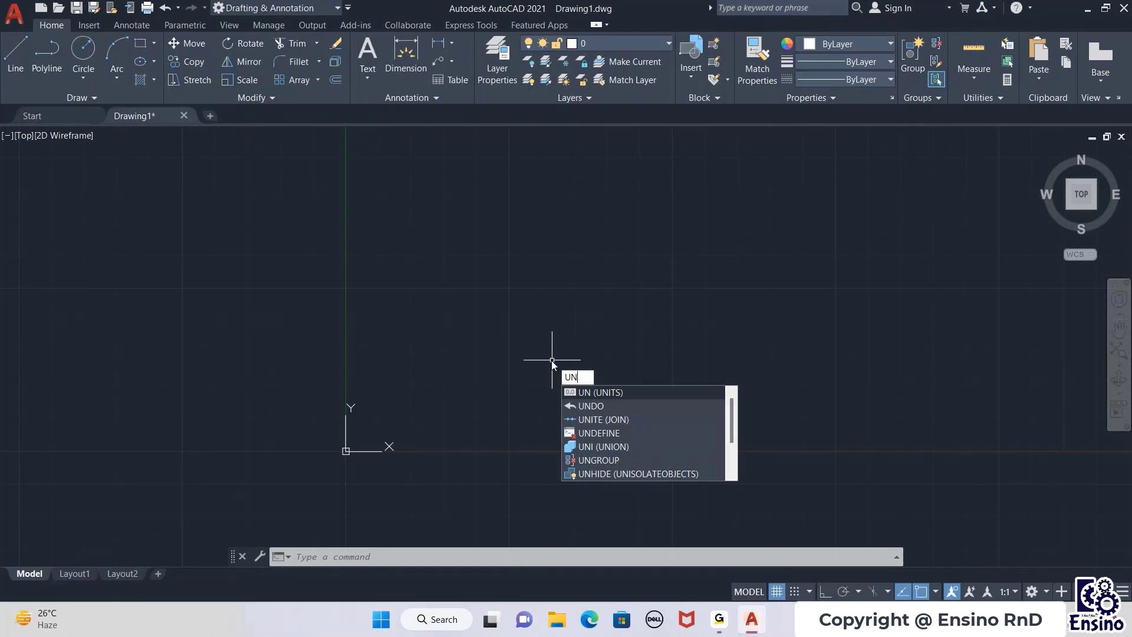
key(Return)
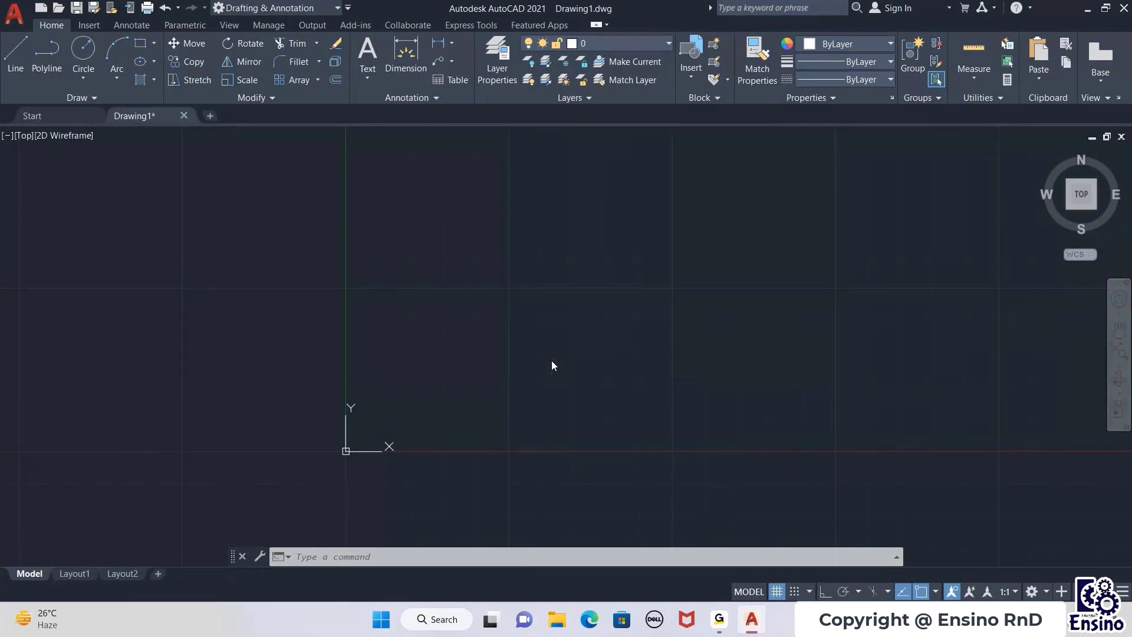
drag(533, 156, 526, 140)
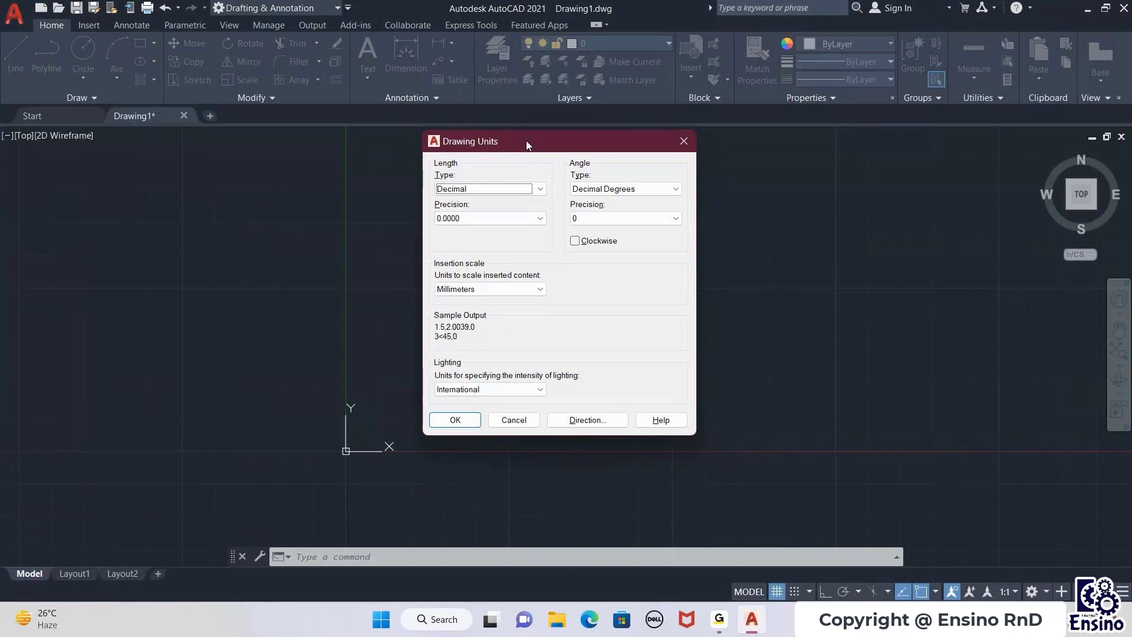
drag(527, 141, 543, 133)
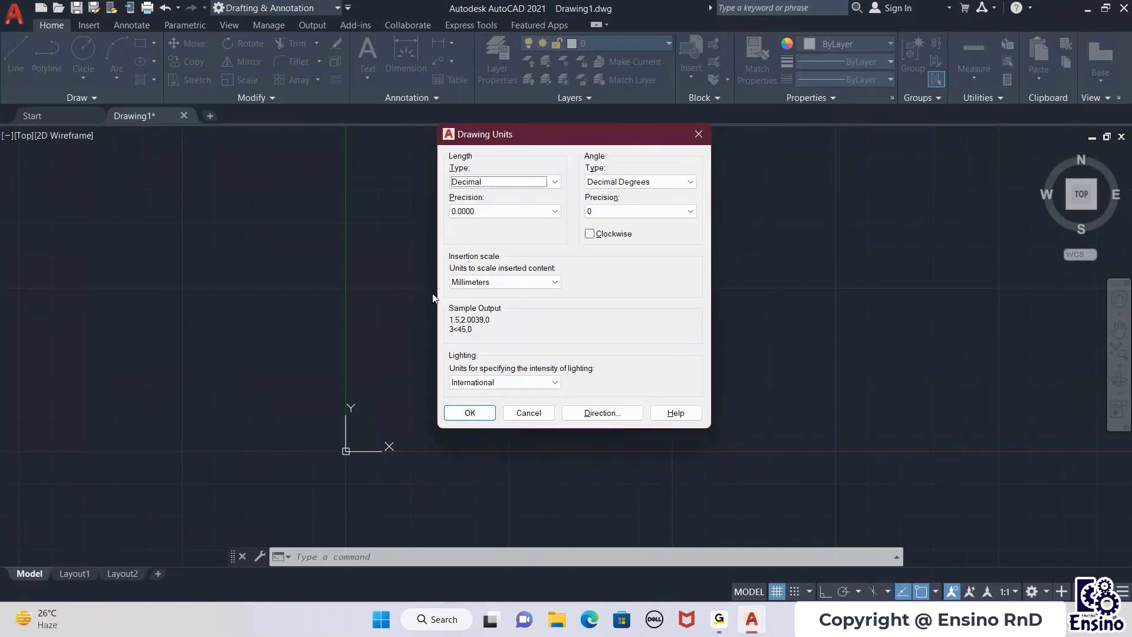
Try the Architectural, Decimal, Engineering, Fractional and Scientific length types one after another in the drawing units.
click(480, 182)
click(527, 129)
click(506, 182)
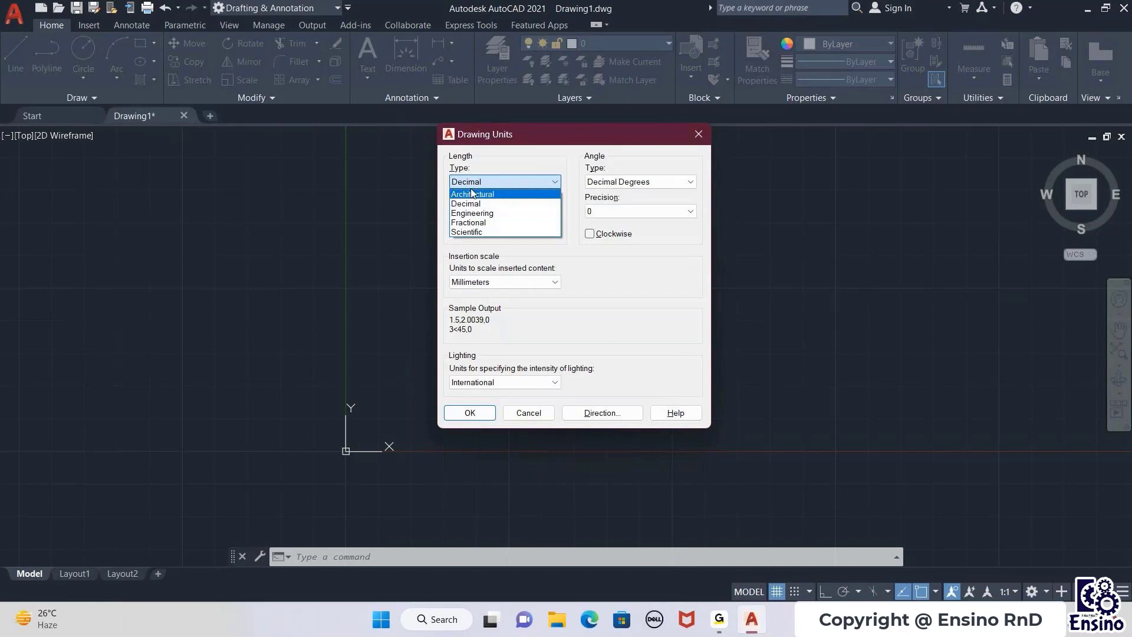
click(471, 194)
click(480, 183)
click(490, 203)
click(504, 183)
click(496, 211)
click(504, 182)
click(502, 221)
click(519, 180)
click(508, 230)
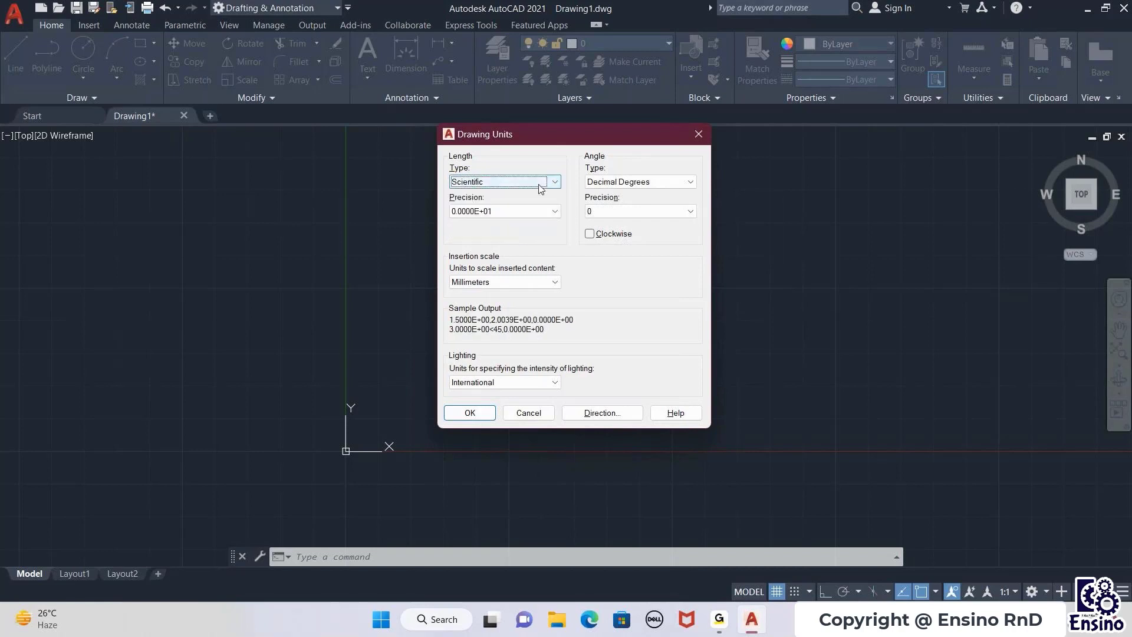
Set the length type to Architectural and return it to Decimal.
click(539, 183)
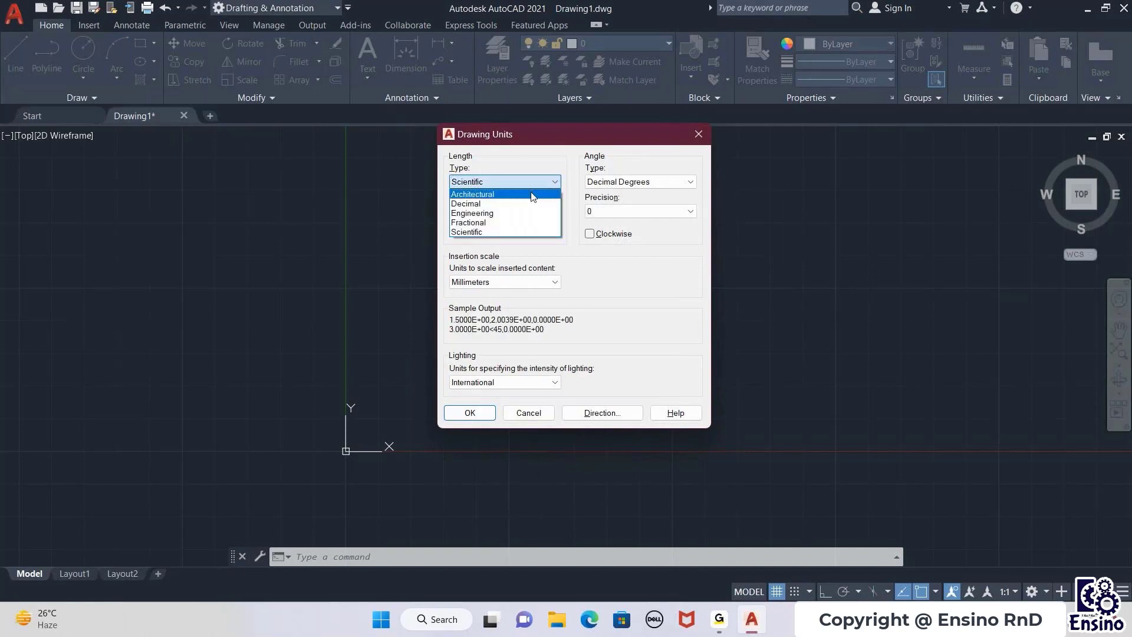
click(533, 195)
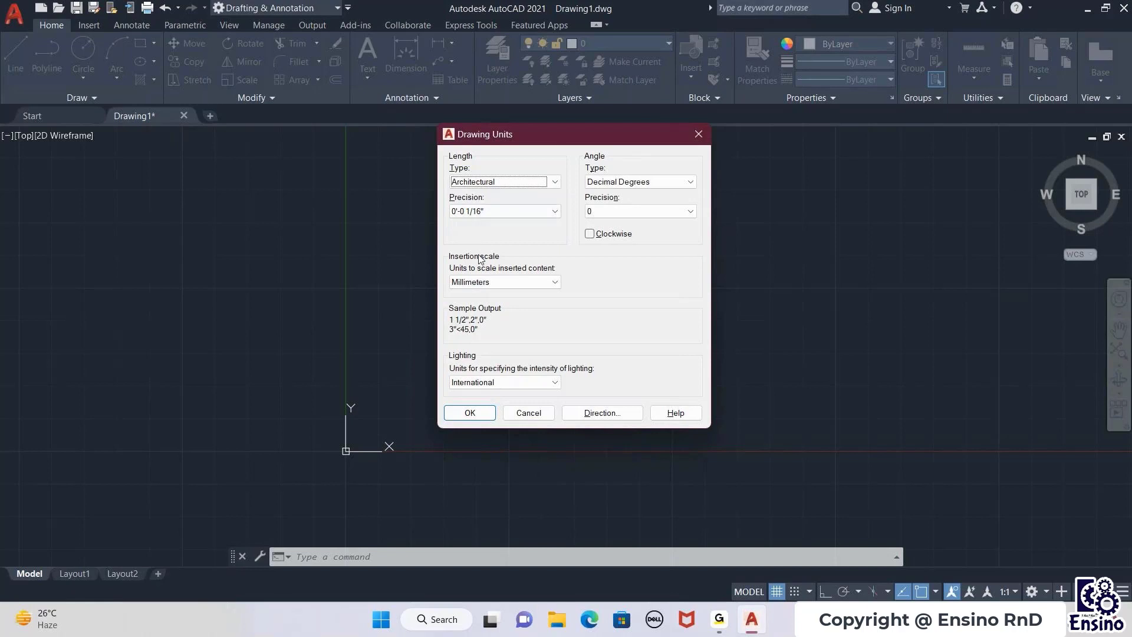
click(511, 183)
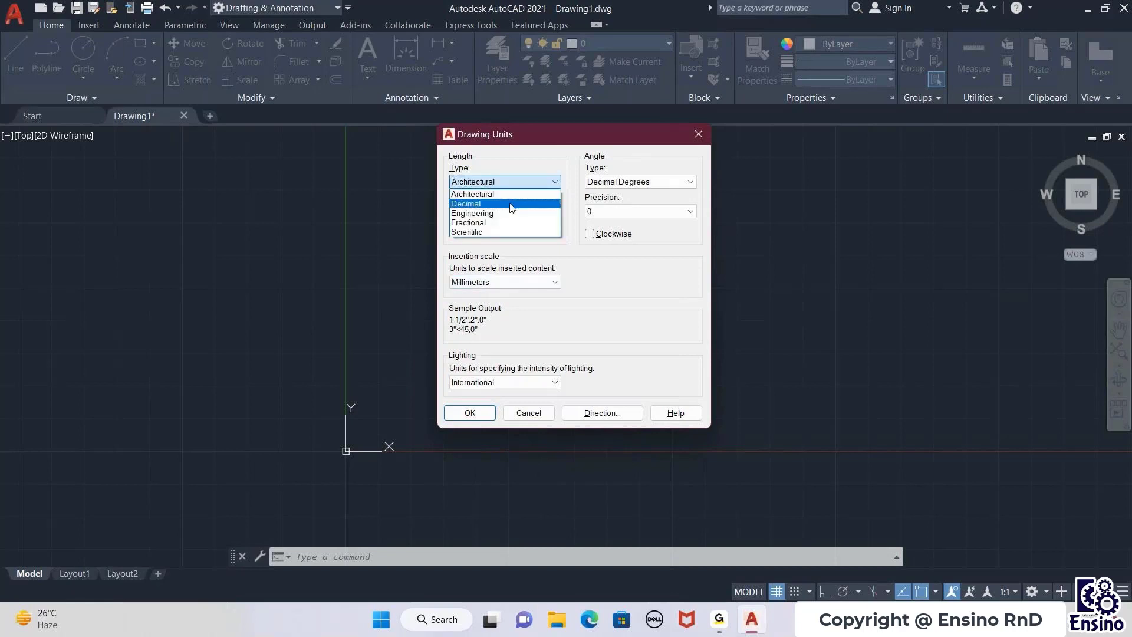
click(512, 205)
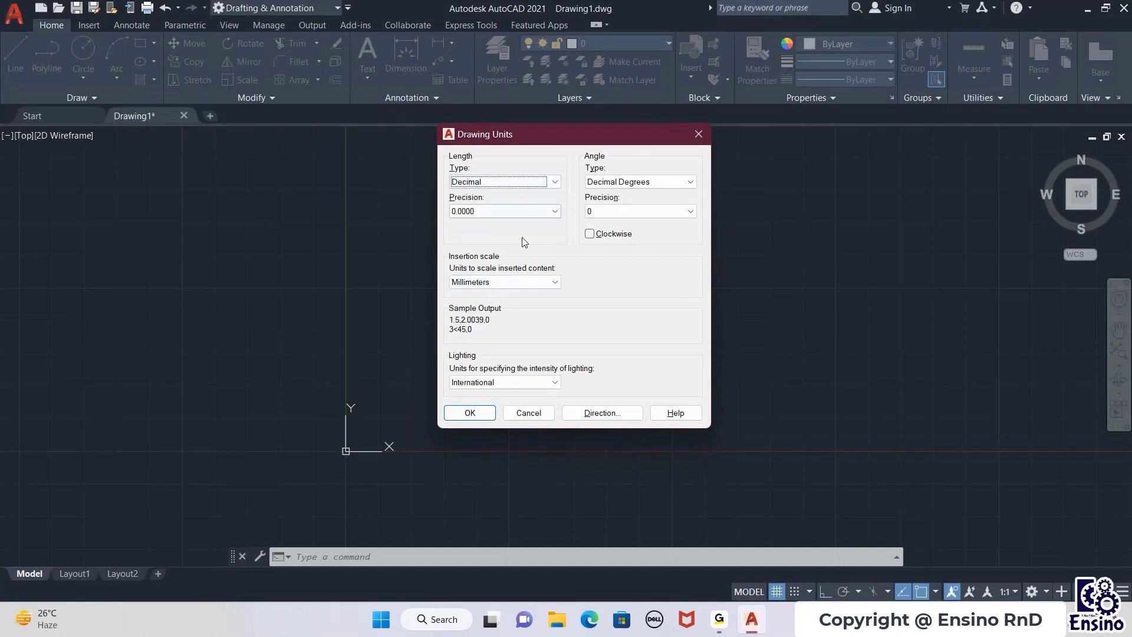
Review the available insertion scale units and try the Engineering length type with its precision options.
click(483, 284)
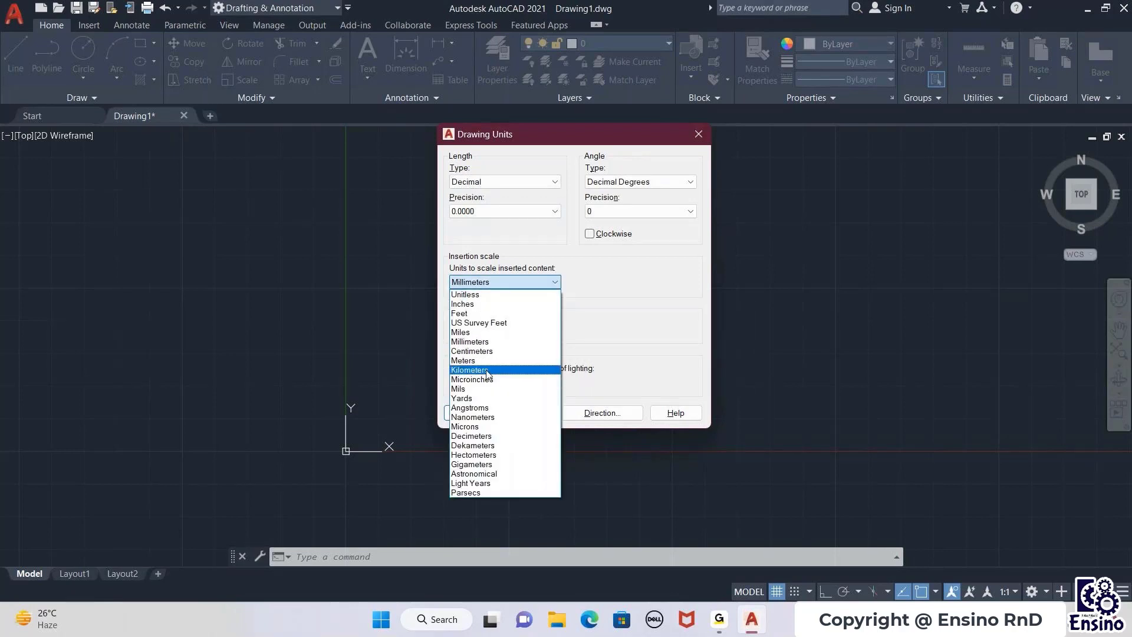
click(582, 292)
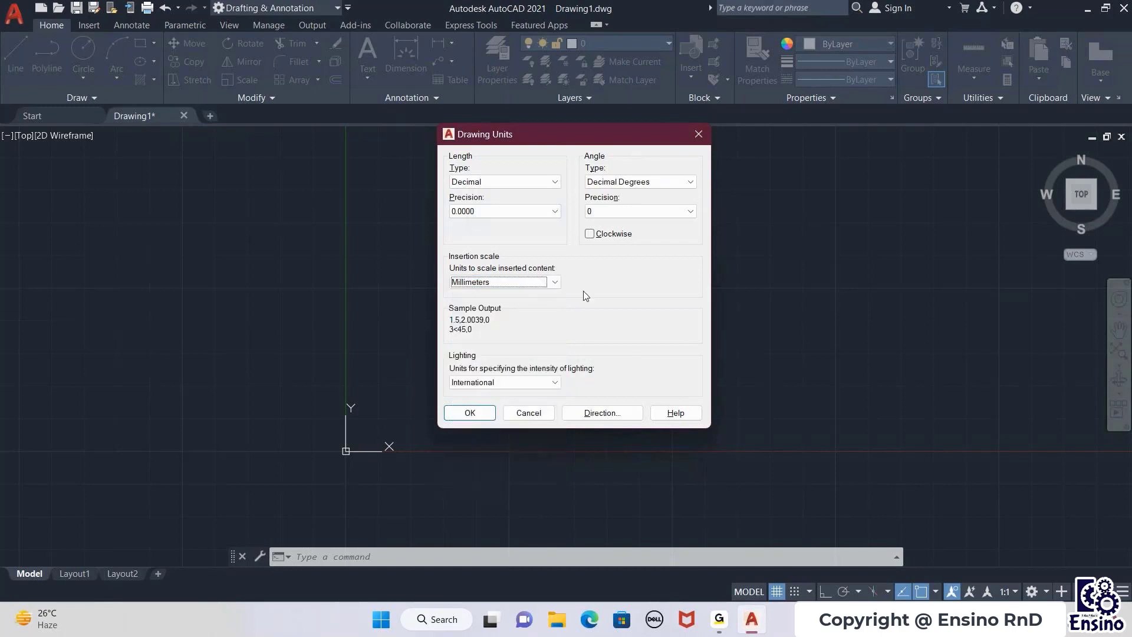
click(517, 182)
click(514, 213)
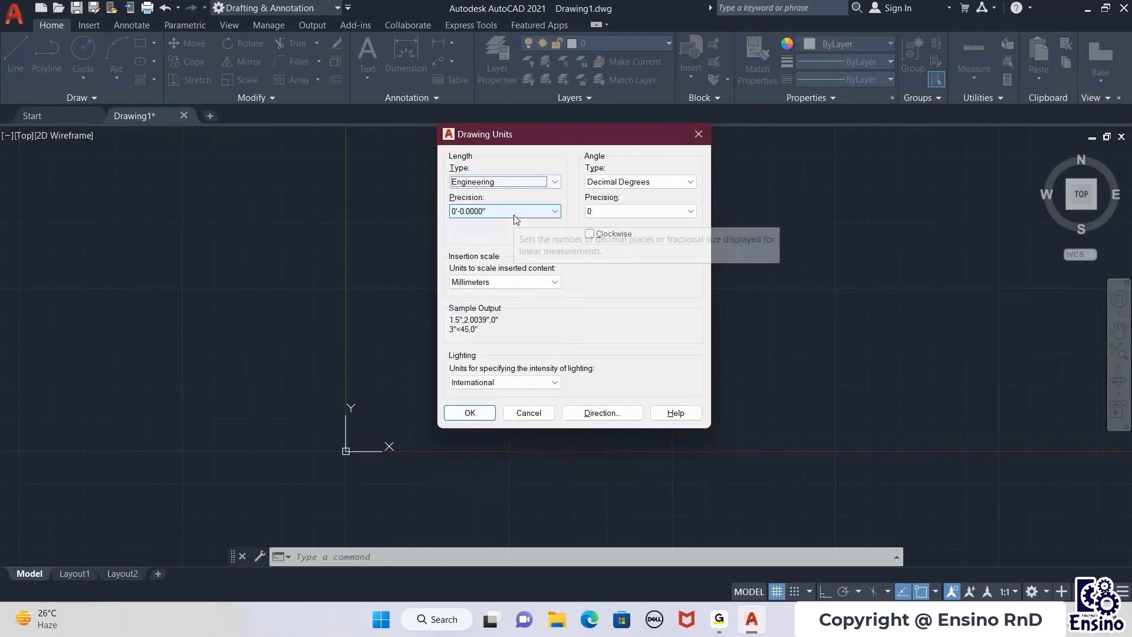
click(494, 212)
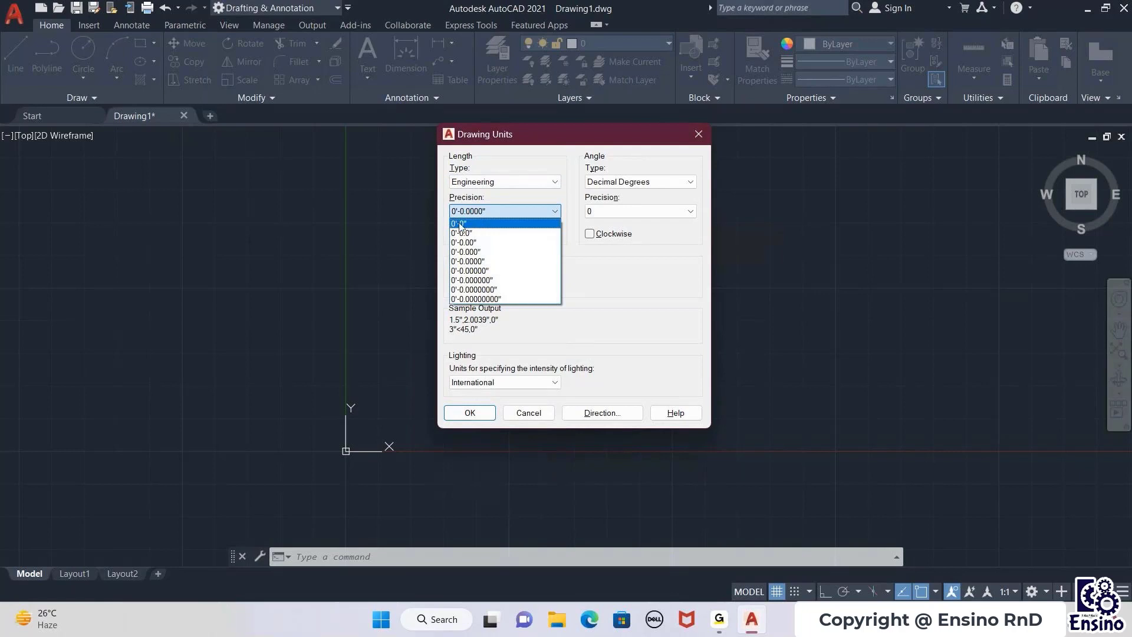
click(506, 211)
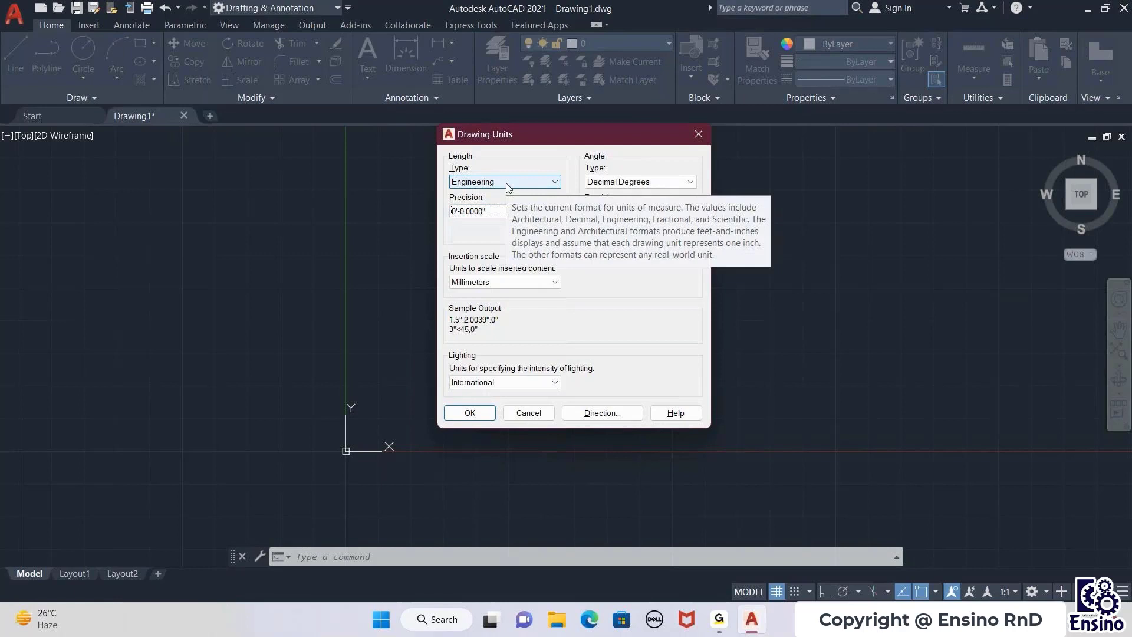
Set the drawing units to Decimal length with 0.00 precision and a Centimeters insertion scale, and accept them.
click(507, 184)
click(501, 204)
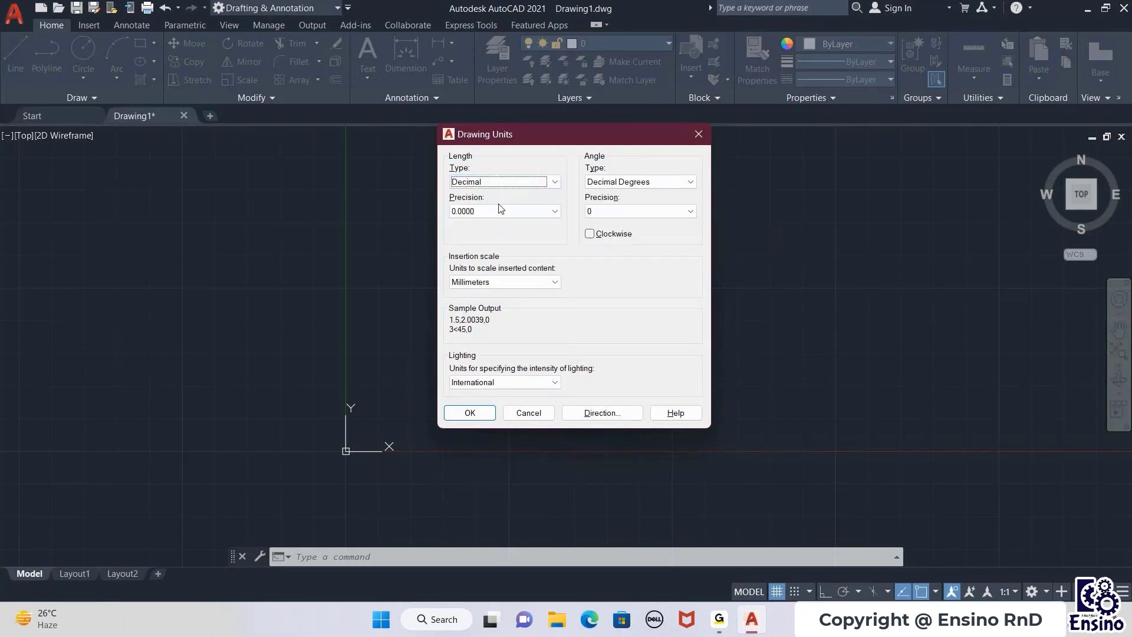
click(500, 211)
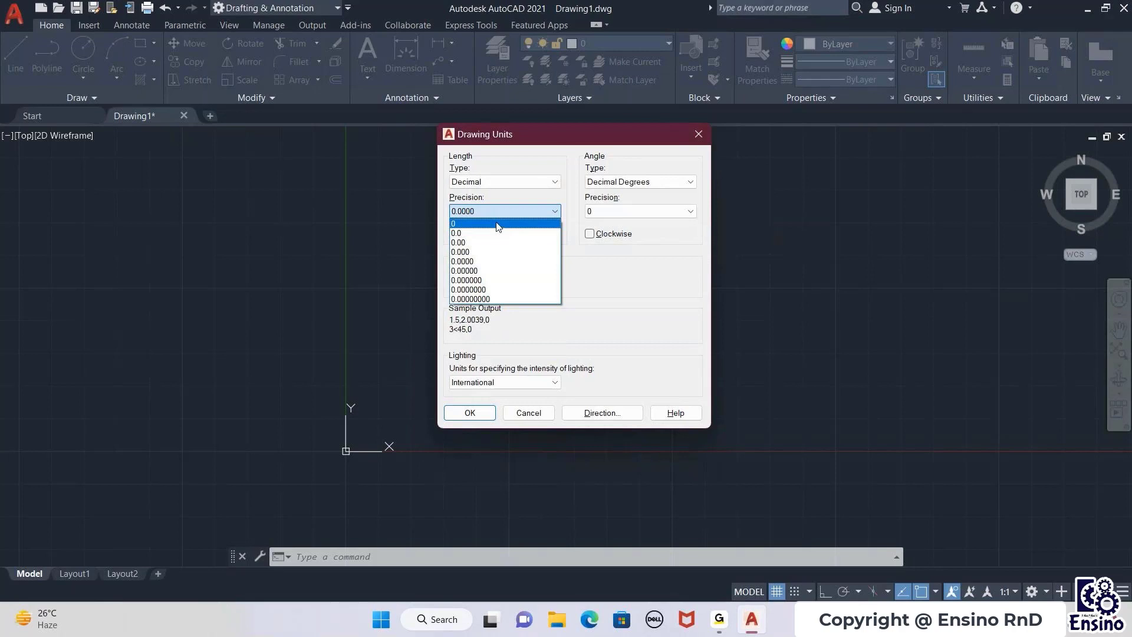
click(467, 243)
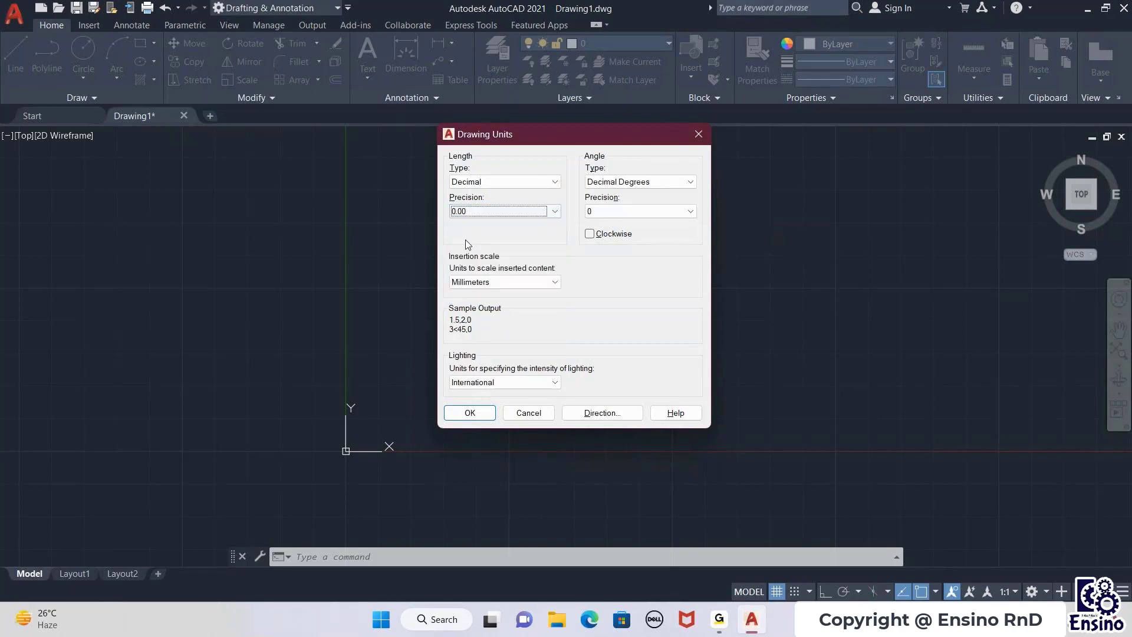
click(505, 282)
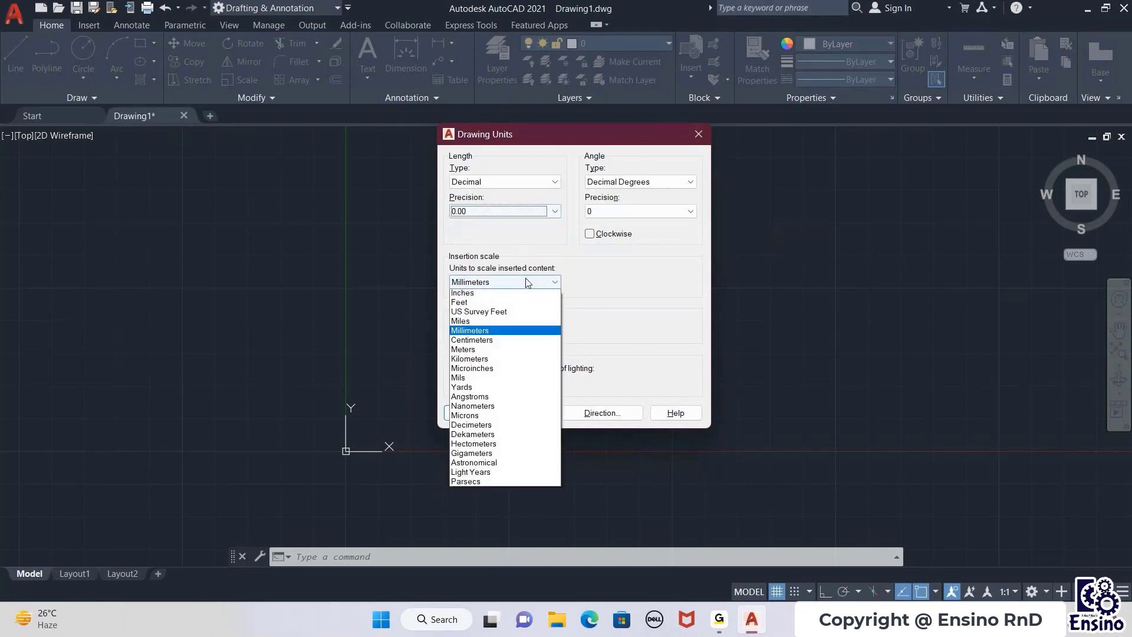
click(488, 354)
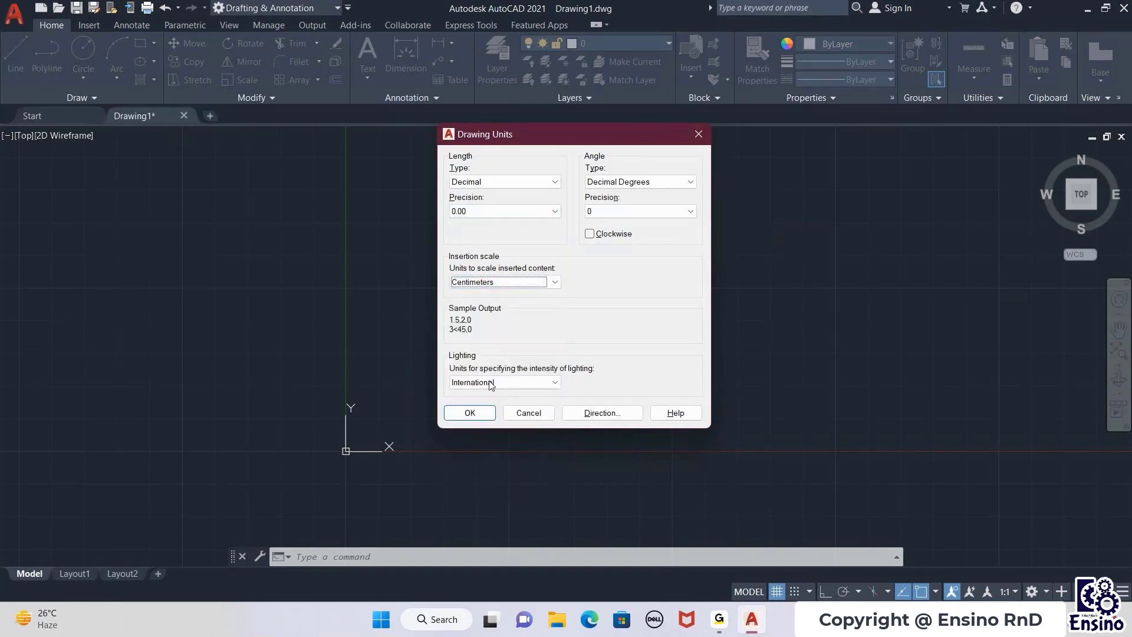
click(470, 412)
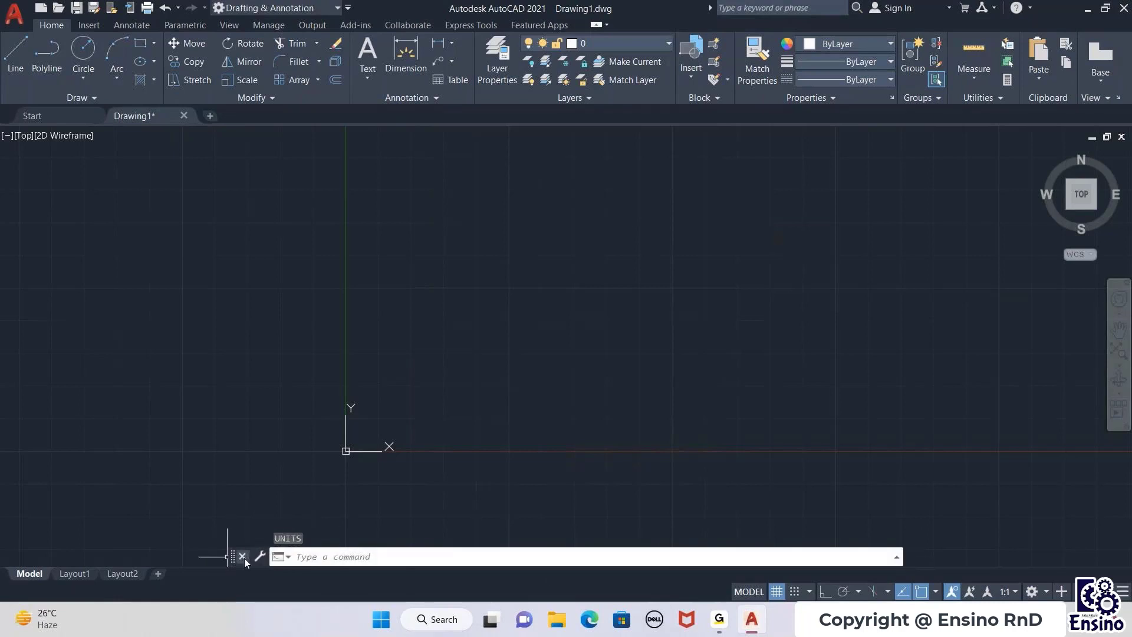
Call up the drawing units settings by entering UN at the command line and dismiss them without changes.
click(377, 558)
text(UN)
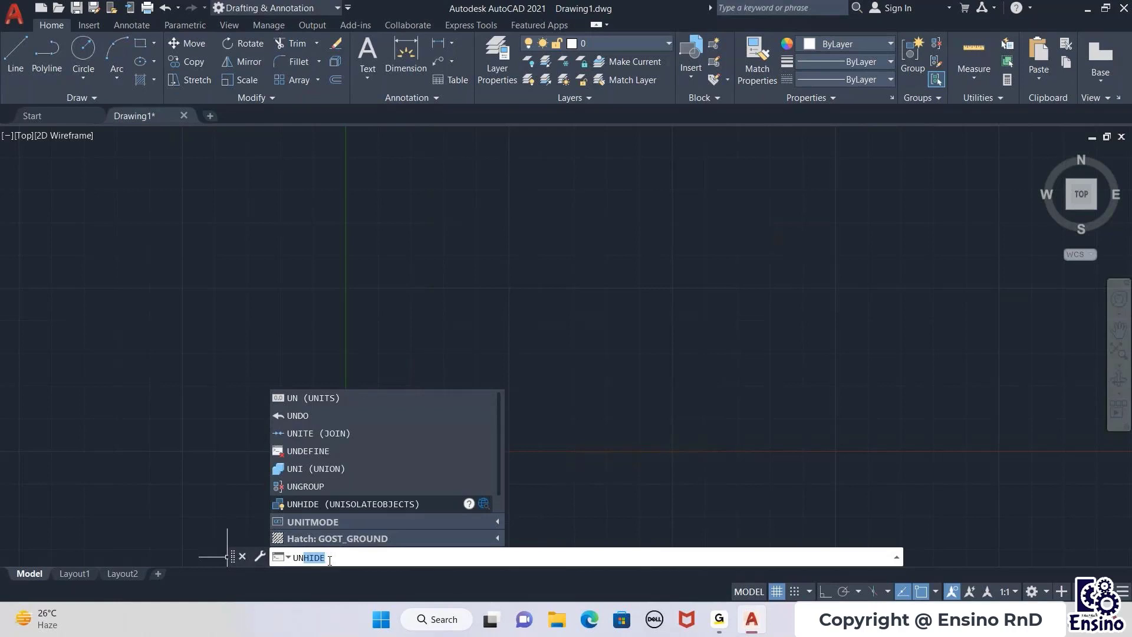
key(Return)
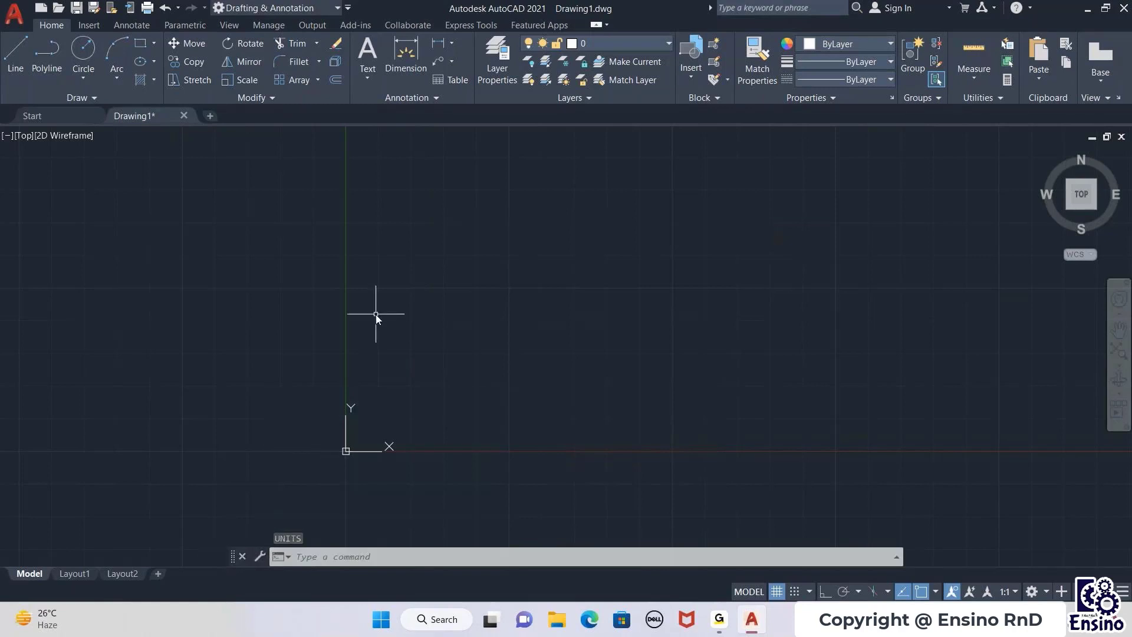
key(Escape)
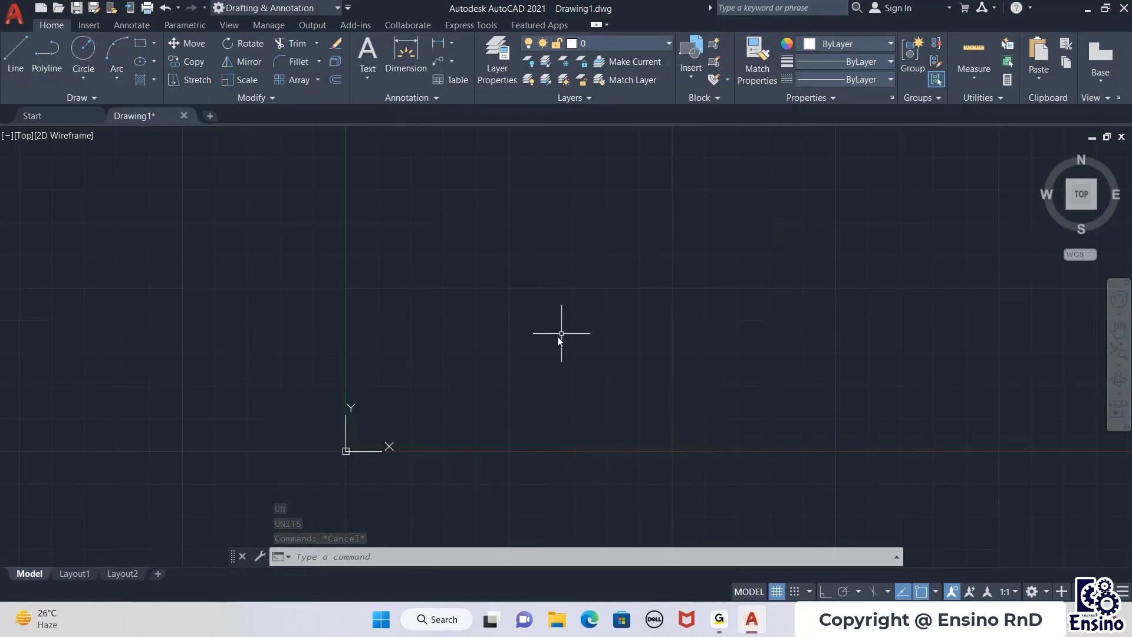
Reopen the drawing units with UN entered in the drawing area, check the applied settings and close them.
middle_drag(565, 331, 530, 366)
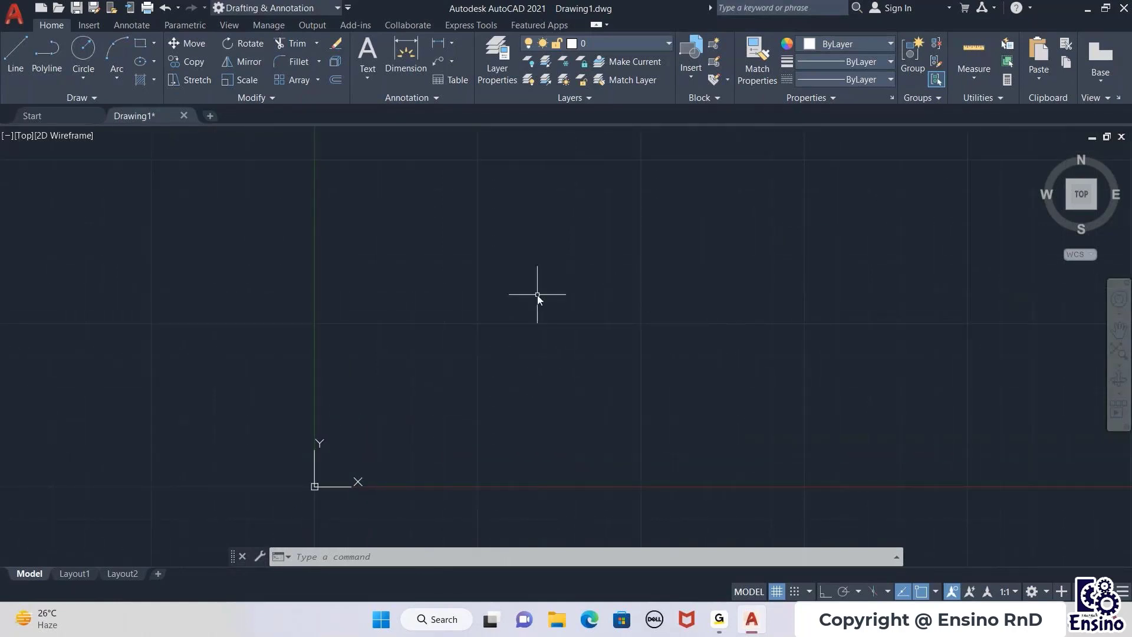
text(UN)
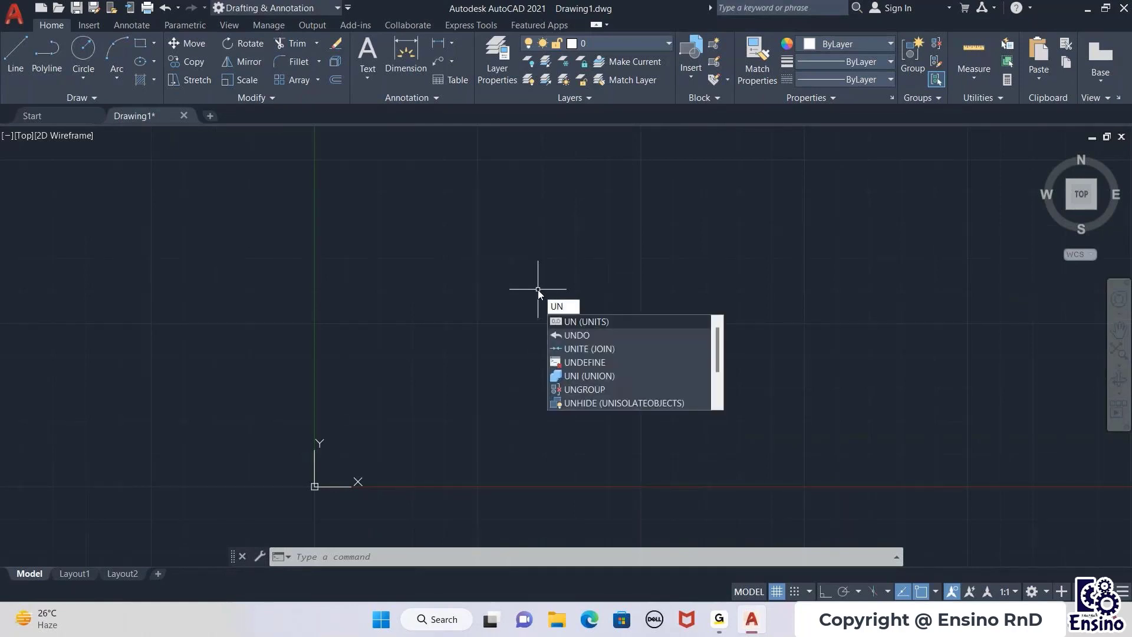
key(Return)
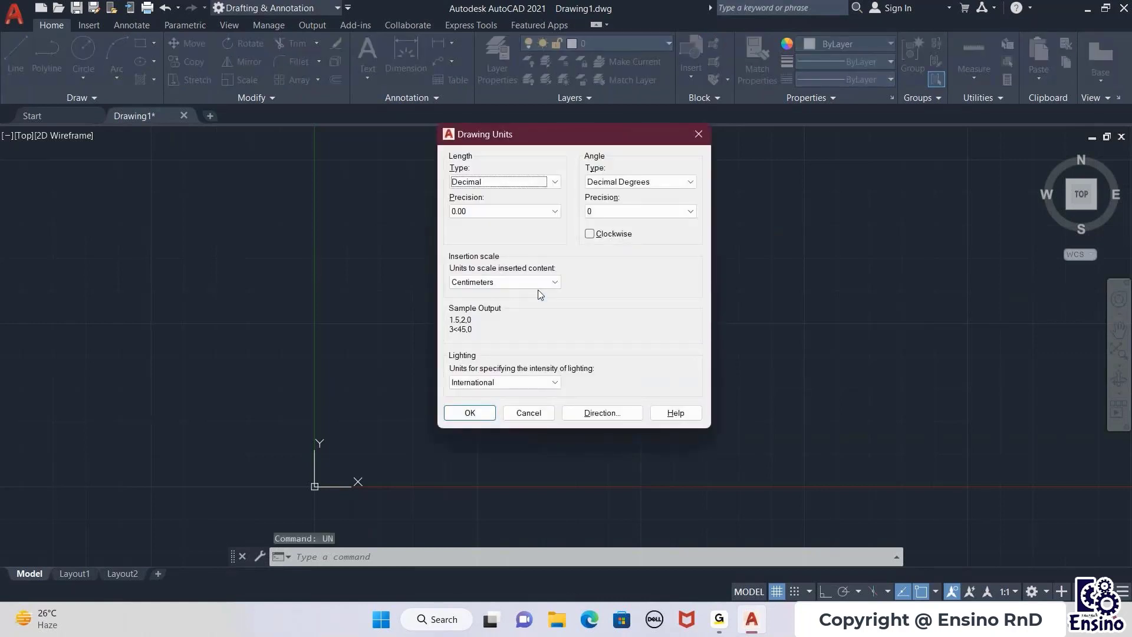
click(696, 132)
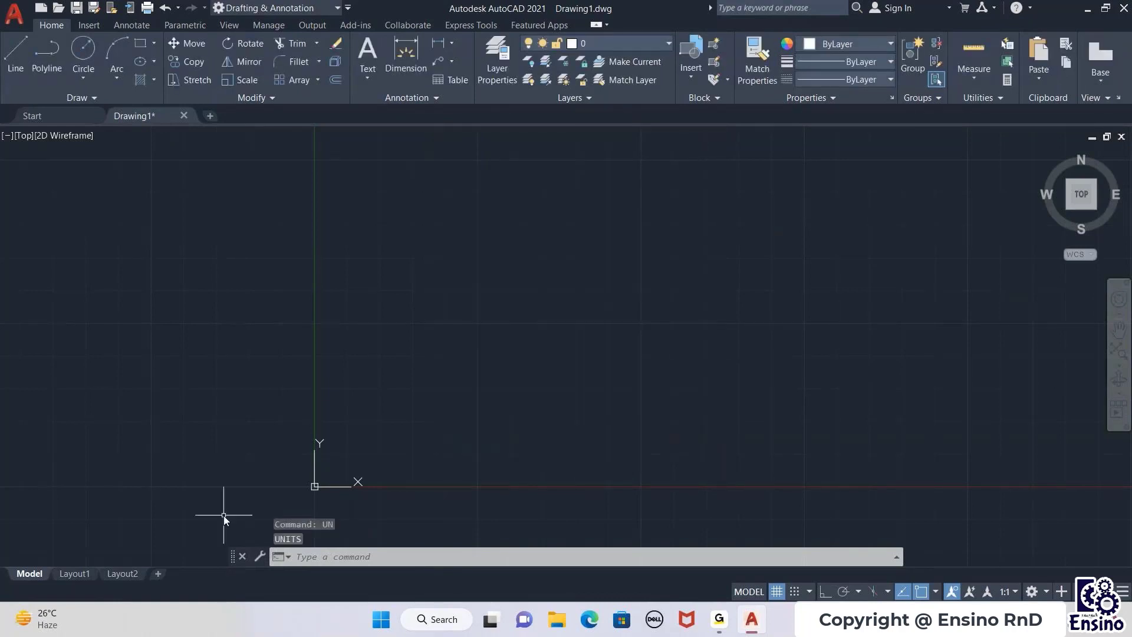
Run UN once more at the command line to view its suggestions and the units settings, and cancel out.
click(419, 560)
click(430, 554)
text(UN)
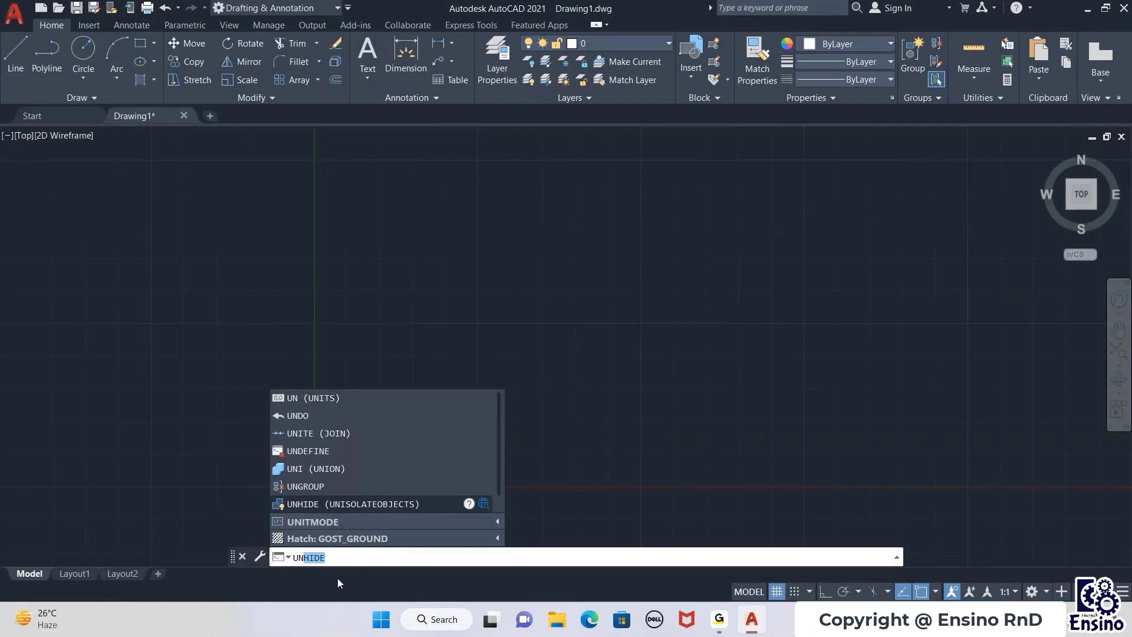
key(Return)
key(Escape)
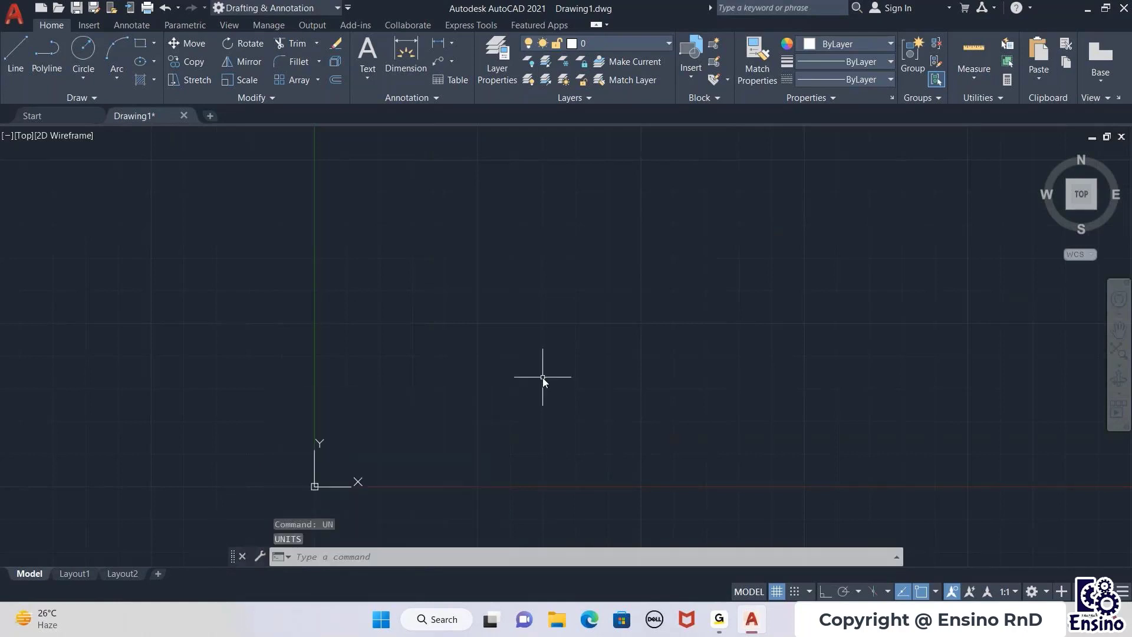
Turn the drawing grid off and back on twice to compare the drawing area with and without it.
middle_drag(424, 443, 518, 363)
scroll(478, 414, up, 4)
middle_drag(495, 313, 445, 354)
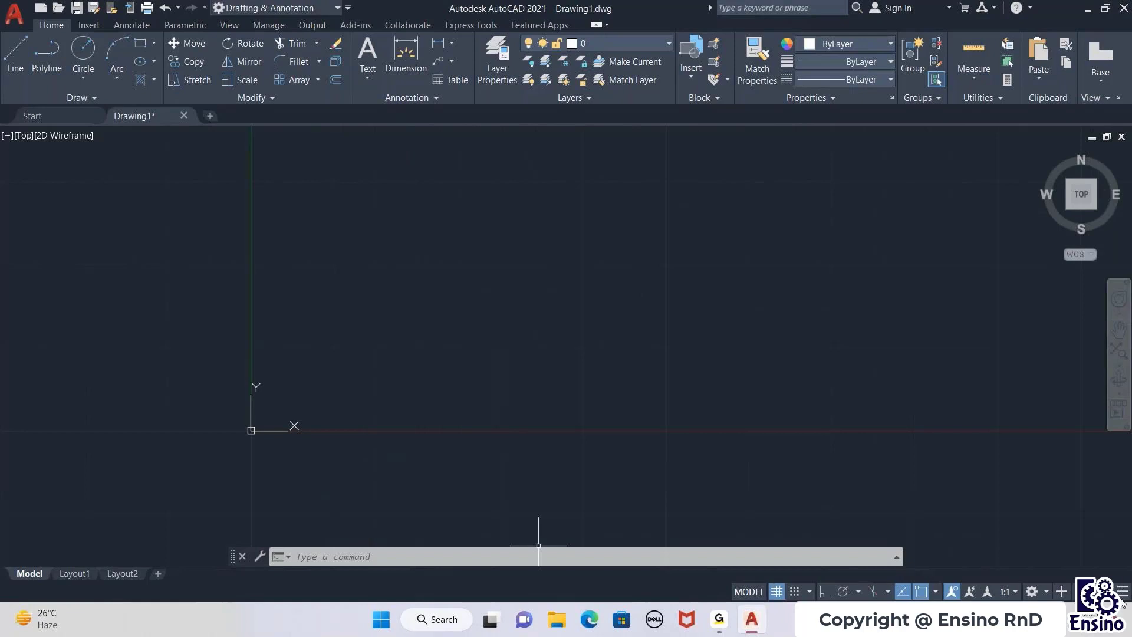
click(777, 593)
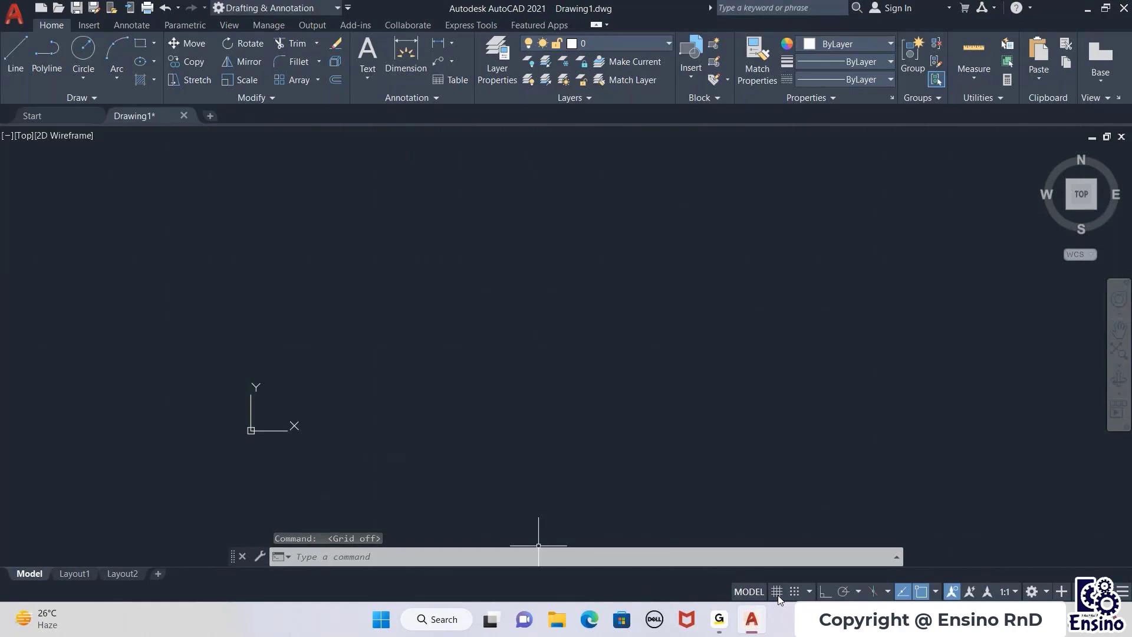
click(778, 594)
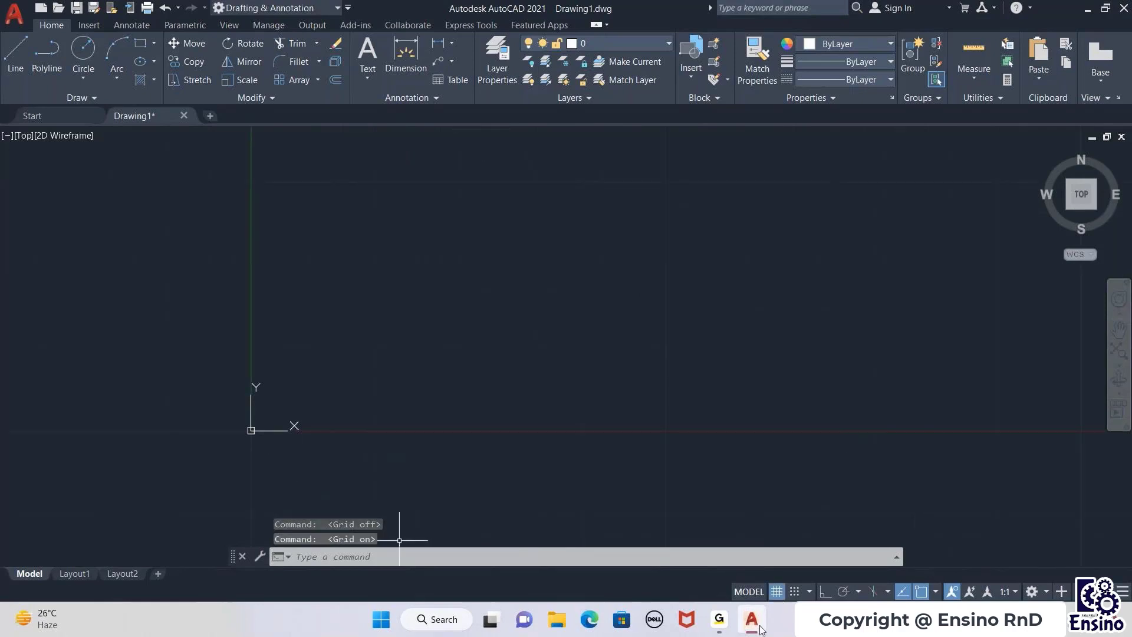
click(776, 592)
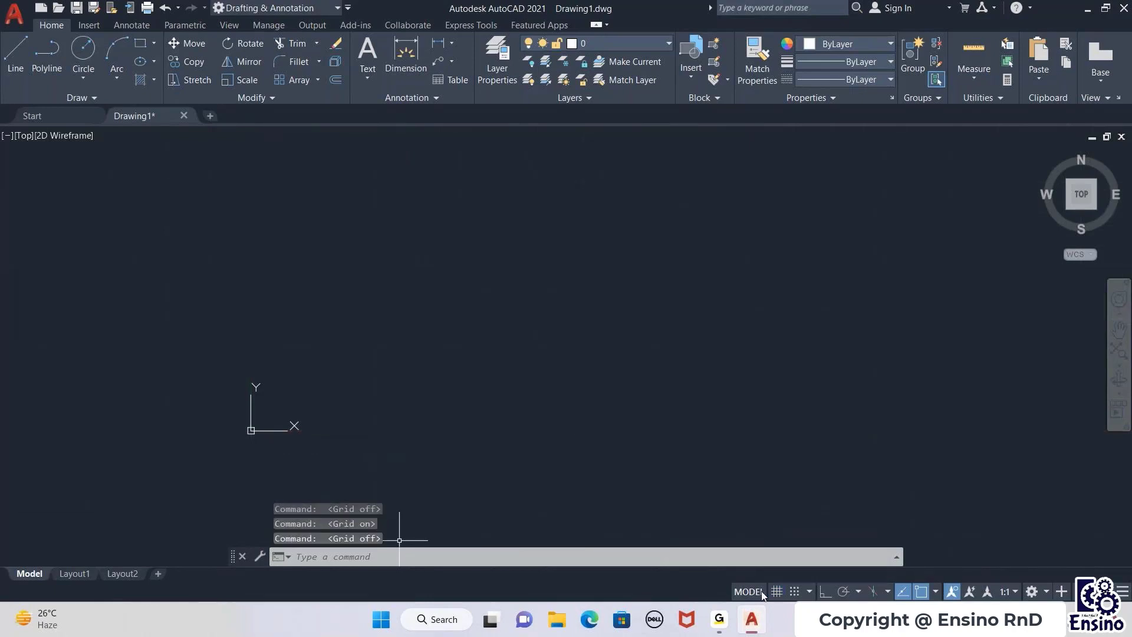
click(778, 592)
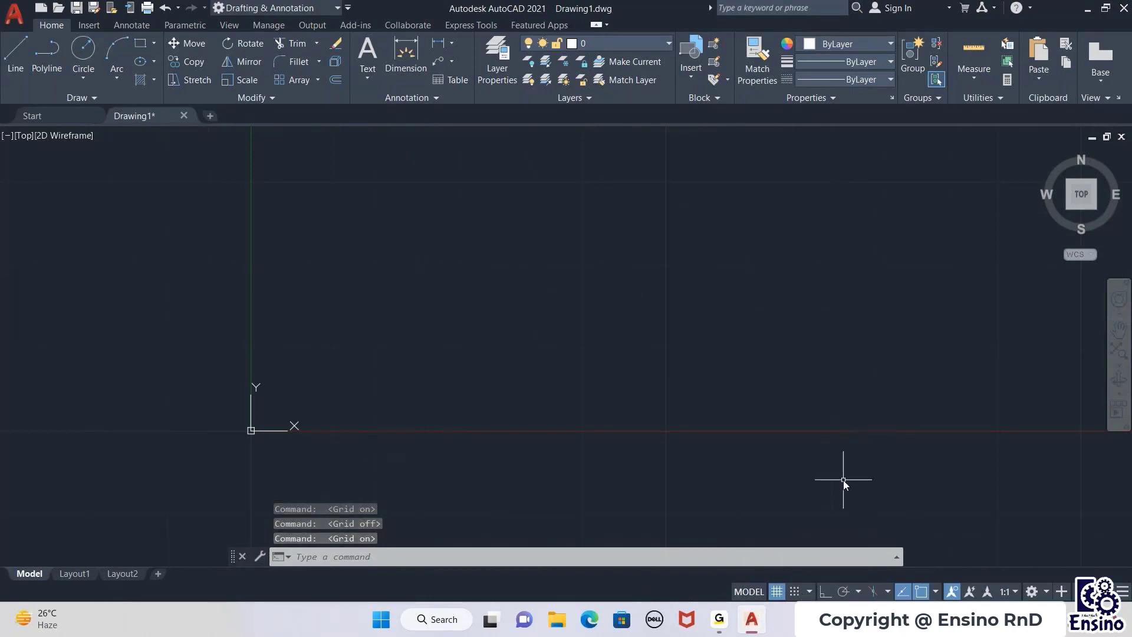
Turn on Ortho mode and shift the view so there is drawing space around the origin.
click(827, 592)
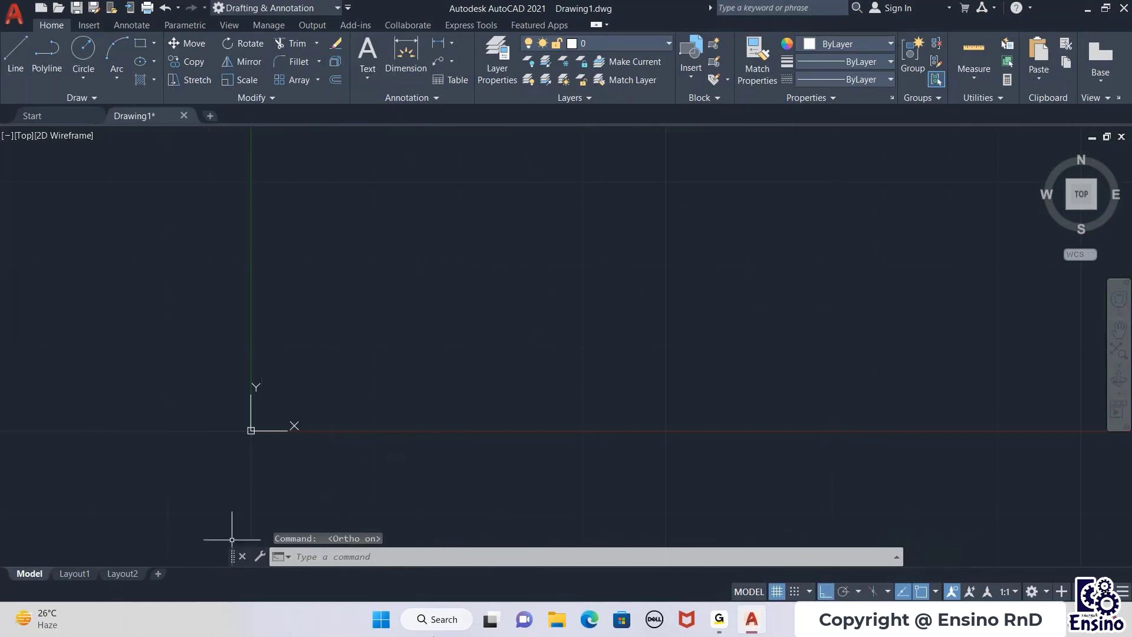
scroll(371, 460, down, 2)
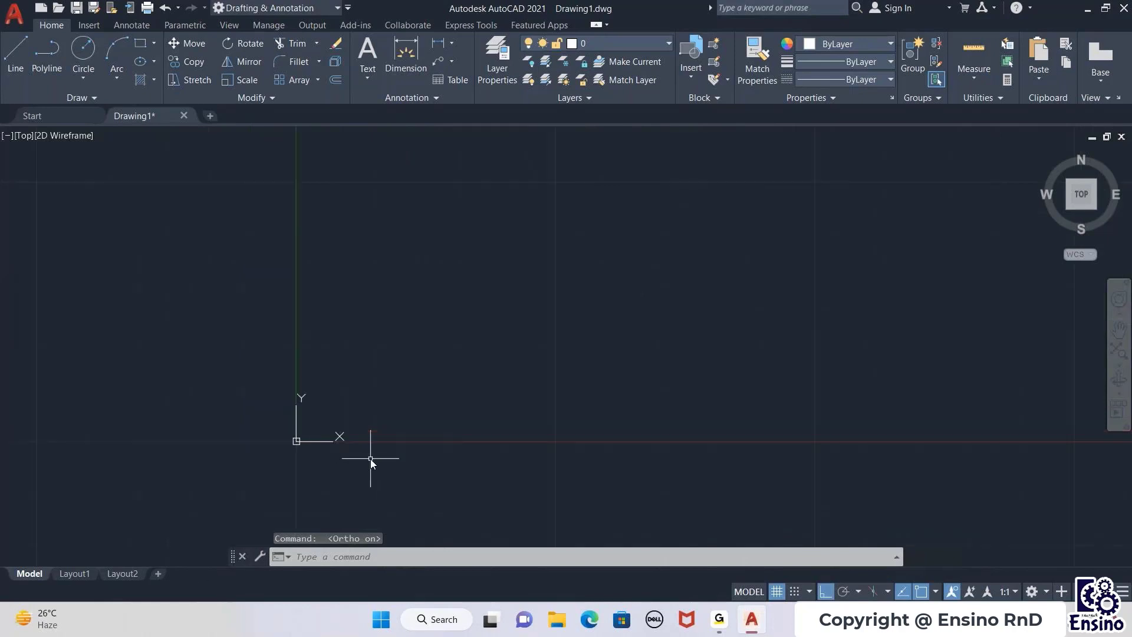
middle_drag(421, 377, 438, 357)
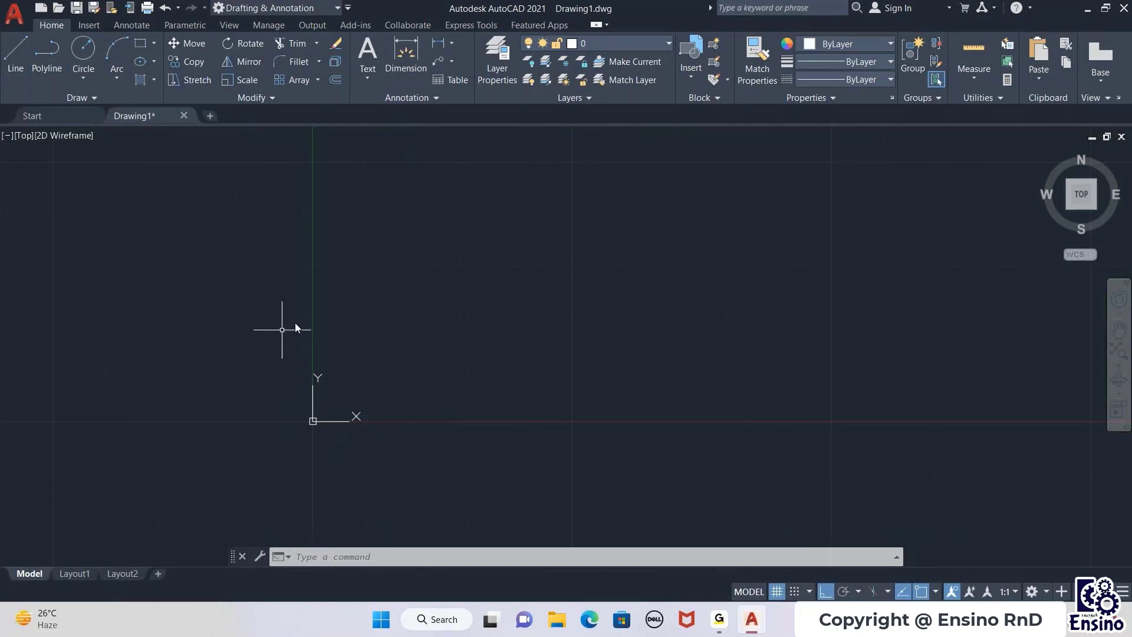
middle_drag(425, 291, 402, 352)
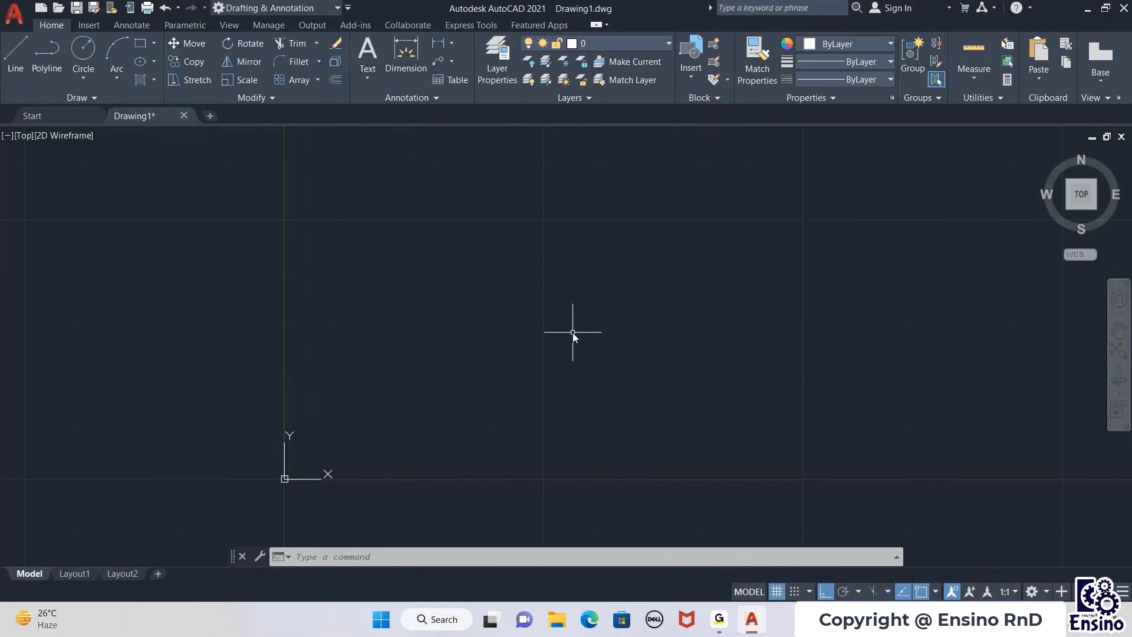
text(L)
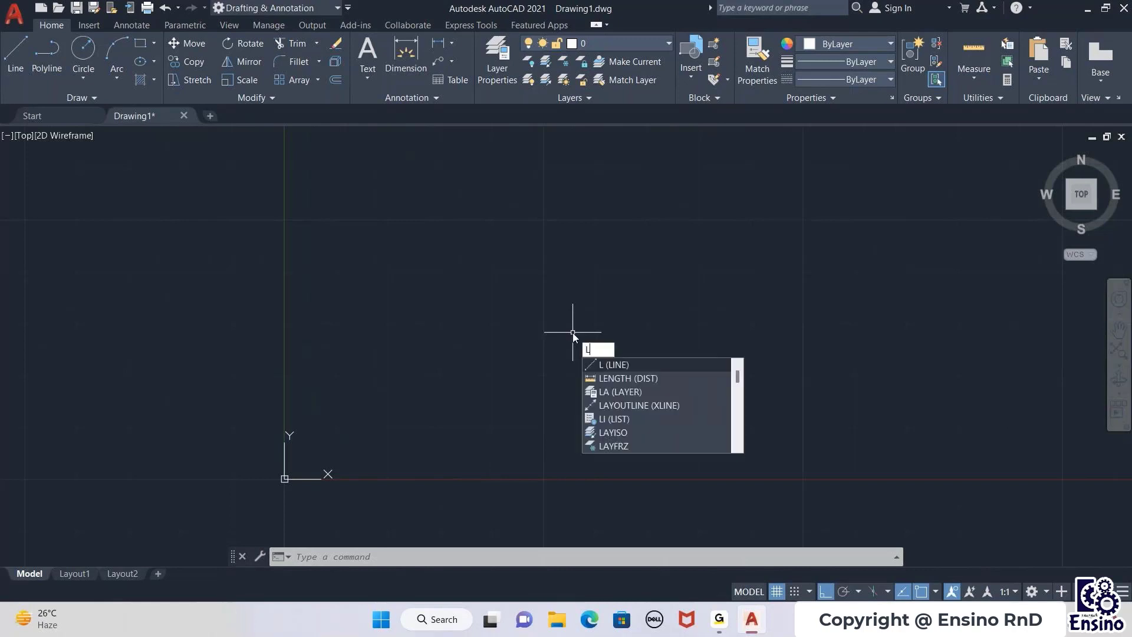
key(Return)
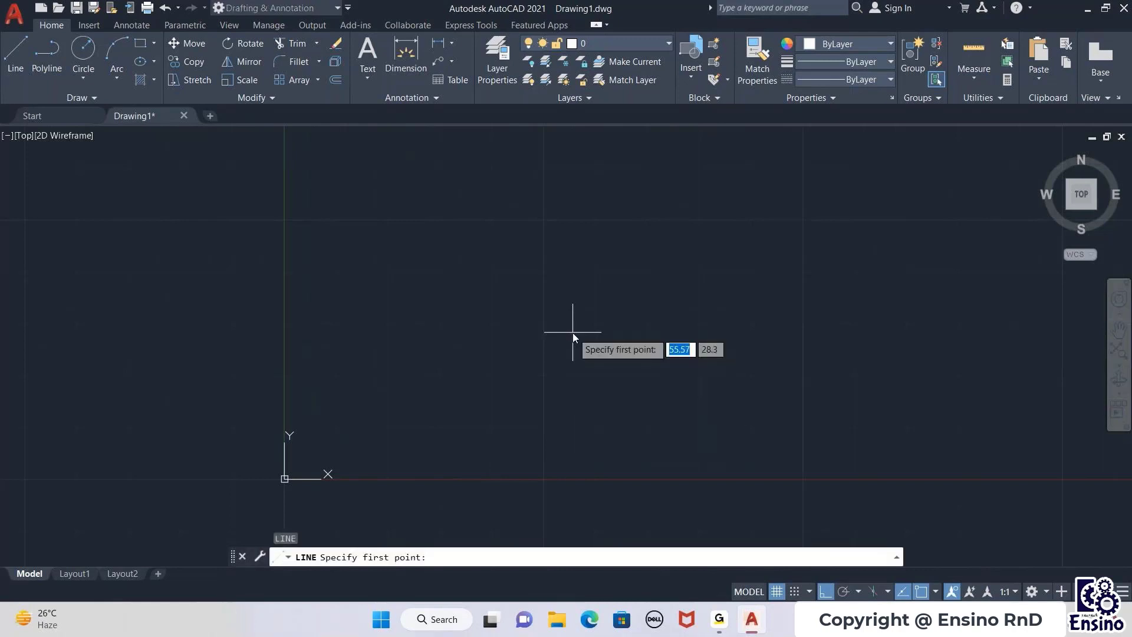
key(Escape)
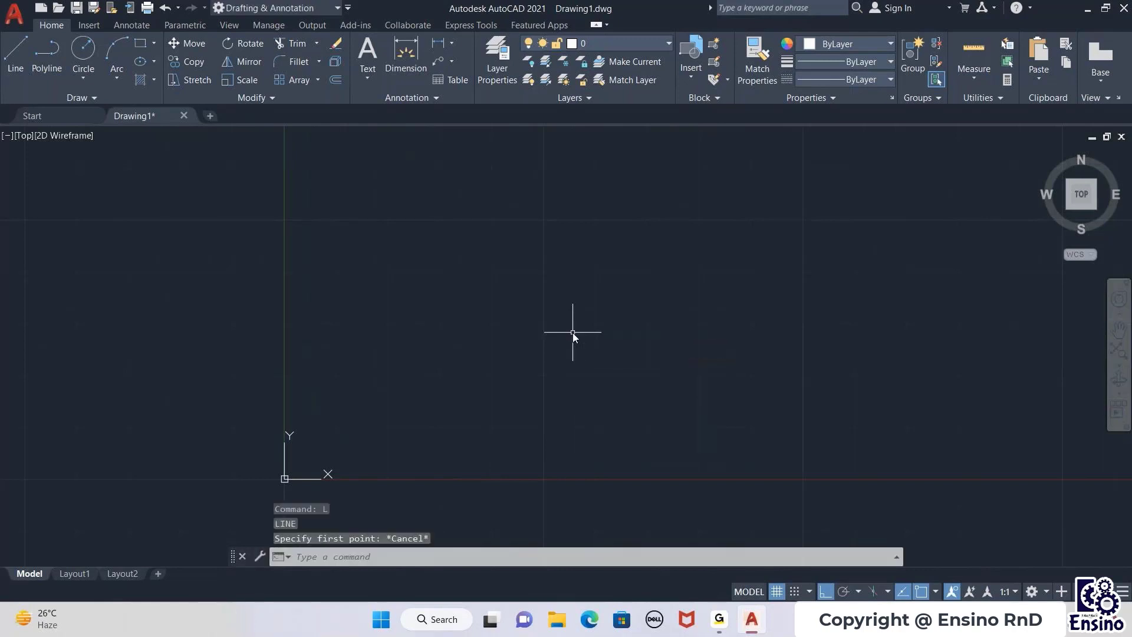
Start a line above the X axis with Ortho on, switch Ortho off to try free angles, and cancel the line.
text(L)
key(Return)
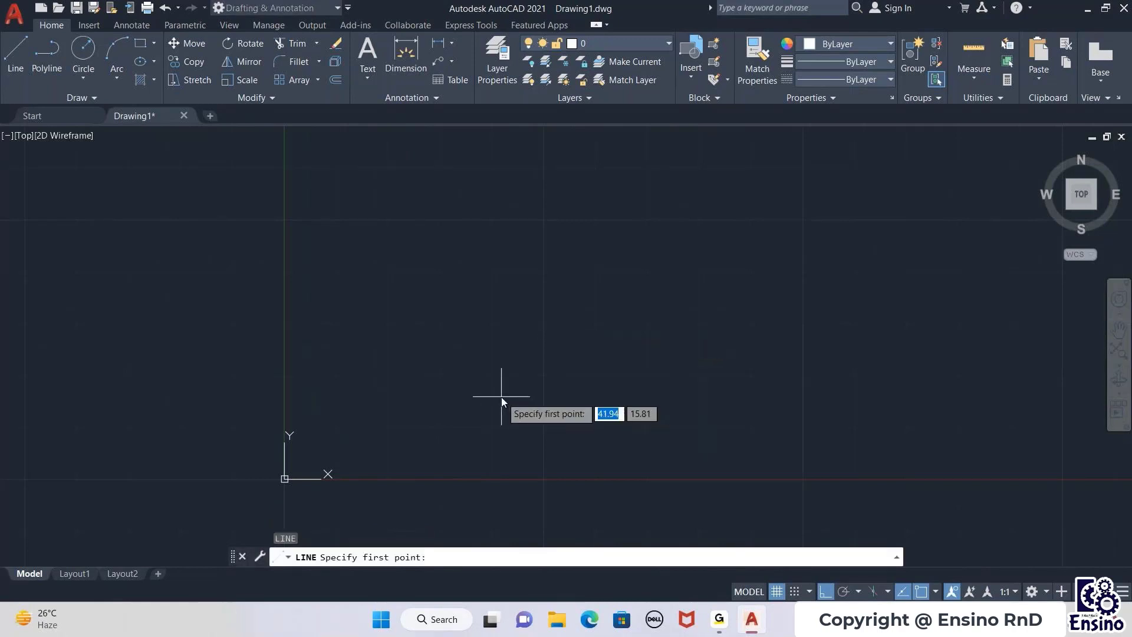
click(394, 281)
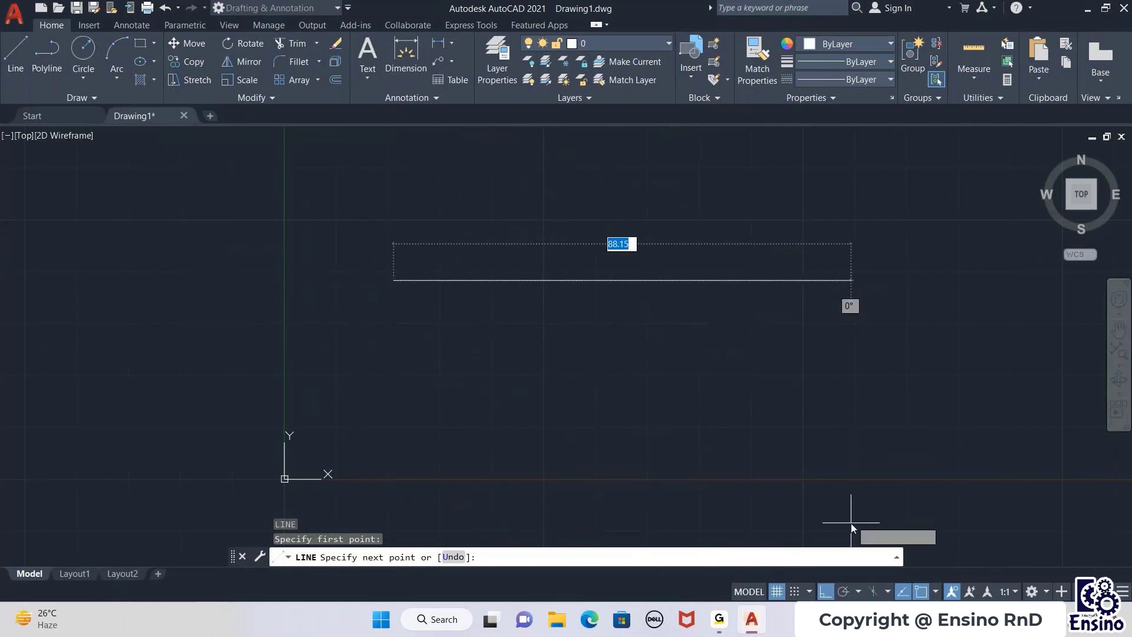
click(828, 592)
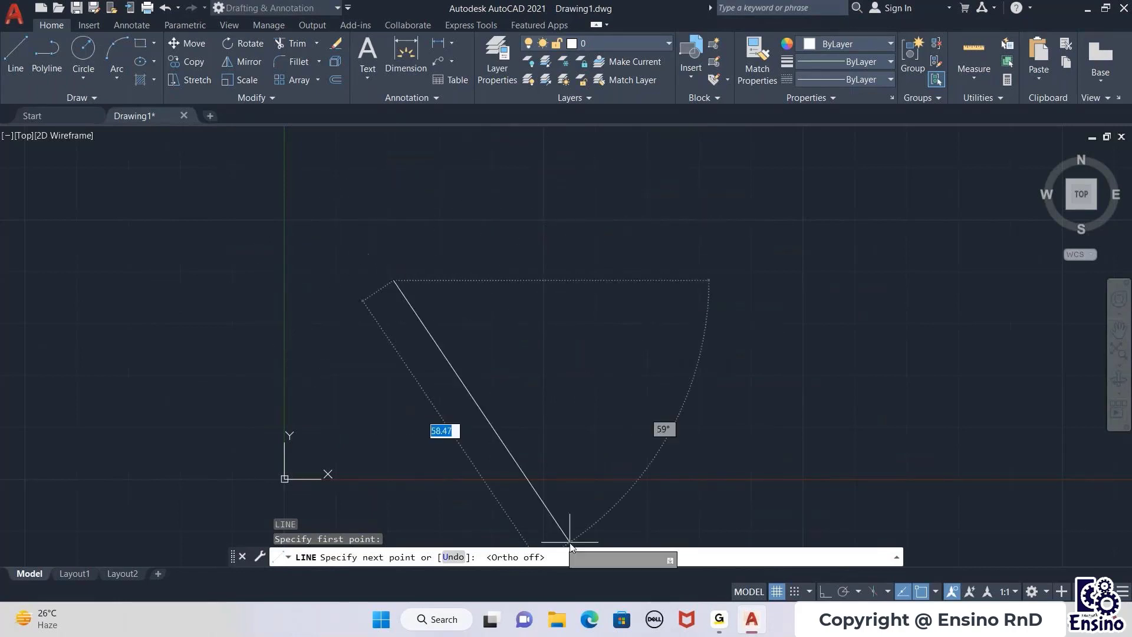
key(Escape)
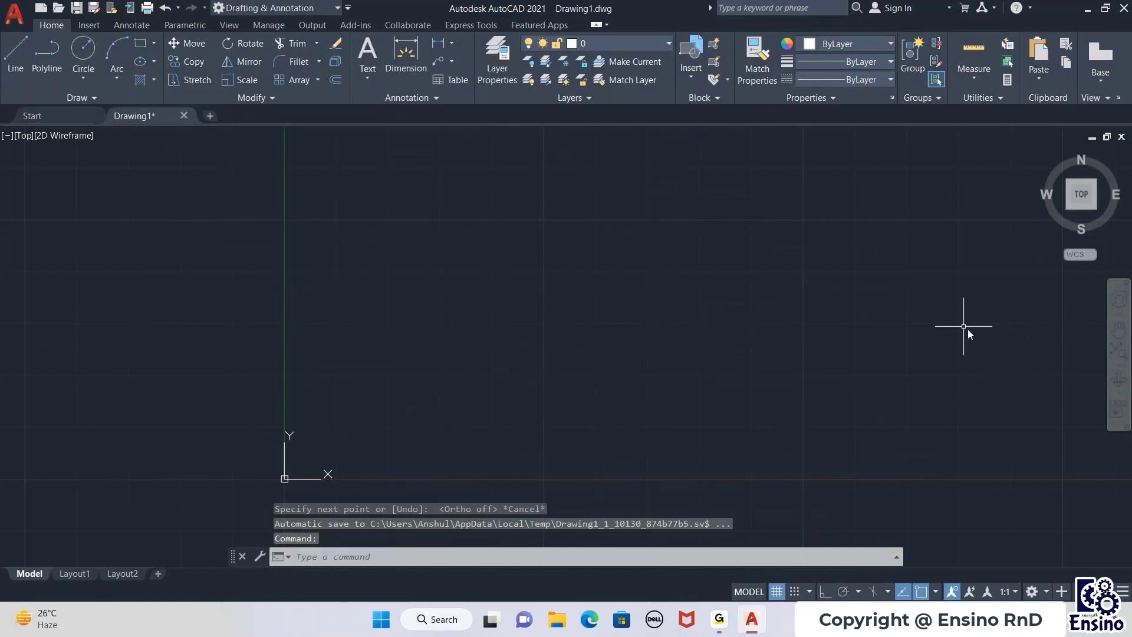
Draw a continuous chain of freehand line segments at varying angles, zigzagging around the origin and across the area above and below the X axis.
scroll(721, 362, down, 4)
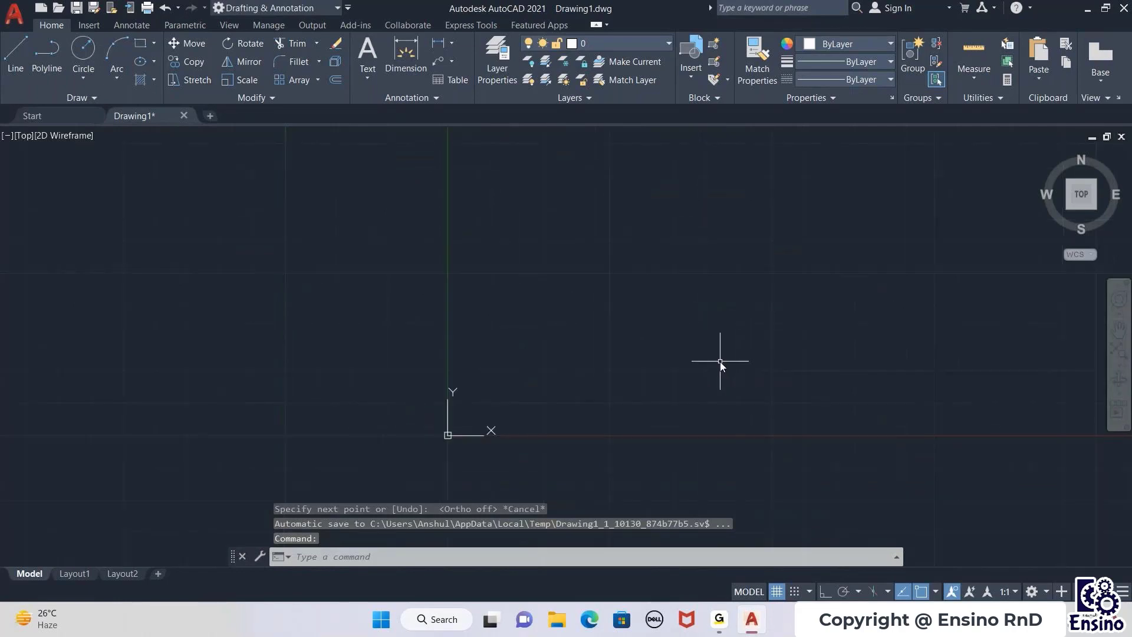
middle_drag(712, 354, 554, 339)
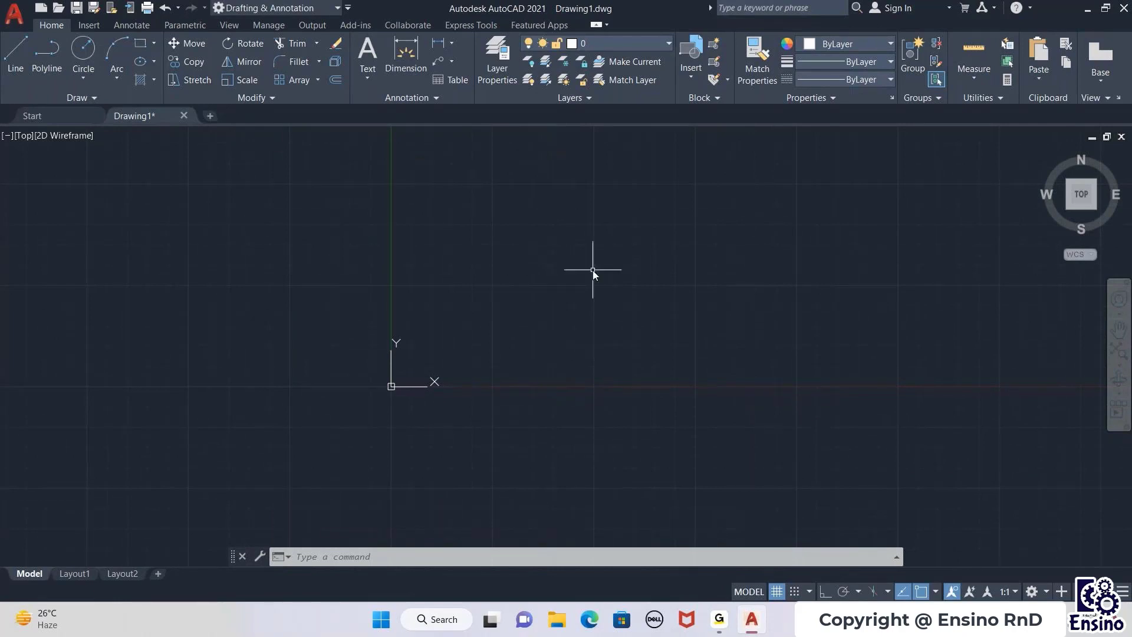
text(l)
key(Return)
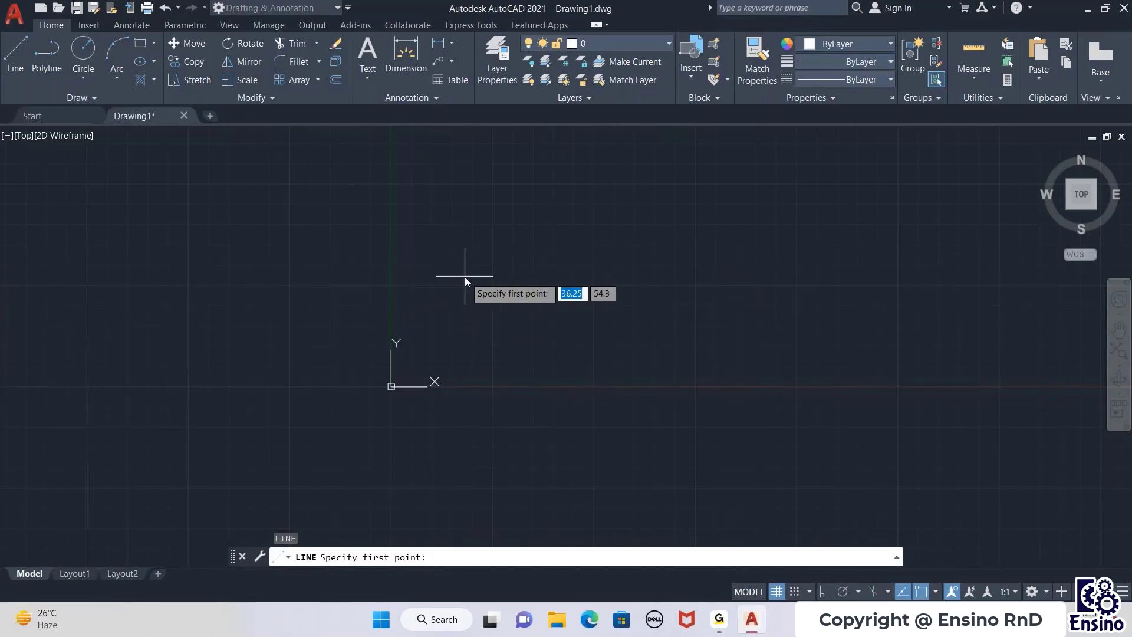
click(437, 218)
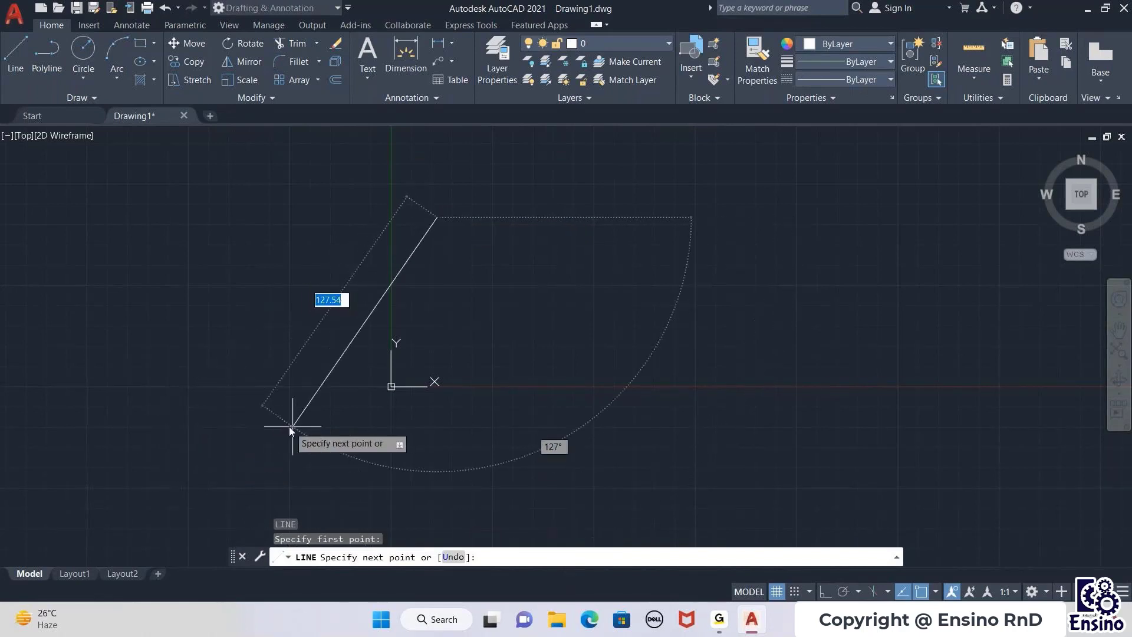
click(663, 390)
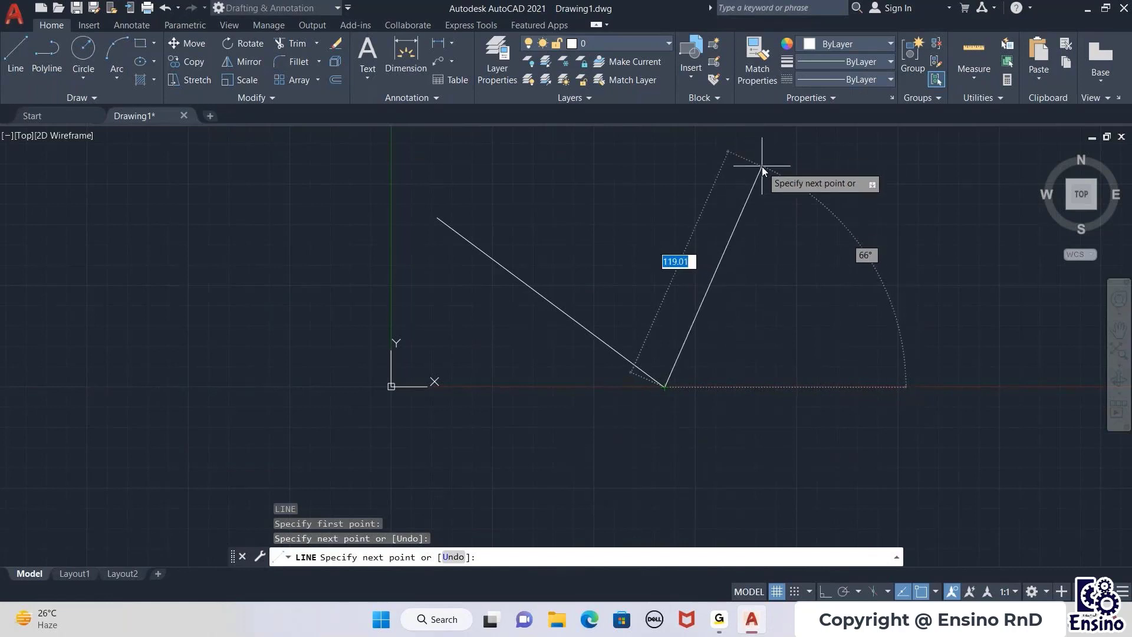
click(665, 197)
click(853, 188)
click(873, 284)
click(749, 306)
click(761, 445)
click(877, 490)
click(965, 221)
click(900, 155)
click(391, 156)
click(296, 296)
click(519, 469)
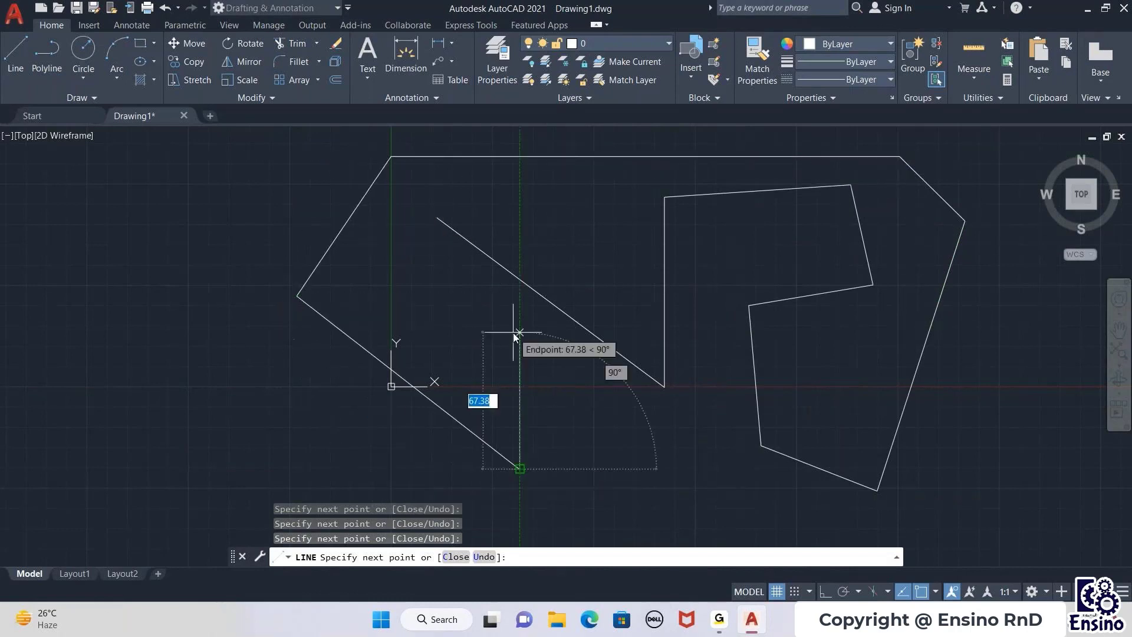
click(513, 333)
click(579, 373)
click(635, 443)
click(600, 475)
click(671, 513)
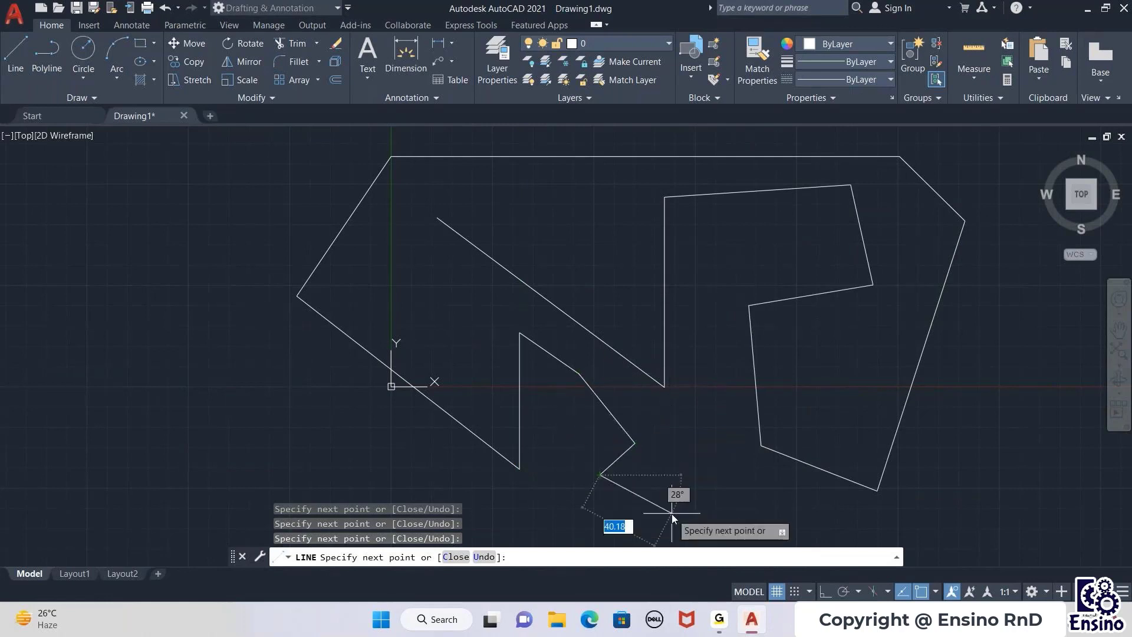
click(713, 386)
click(692, 320)
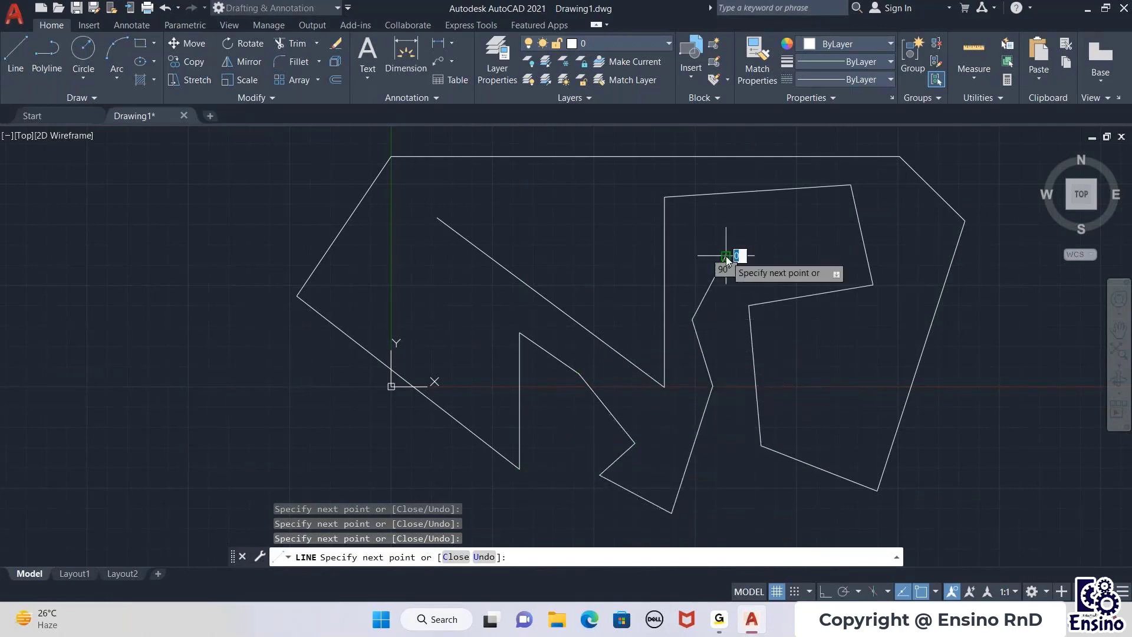
click(727, 257)
click(766, 266)
click(769, 218)
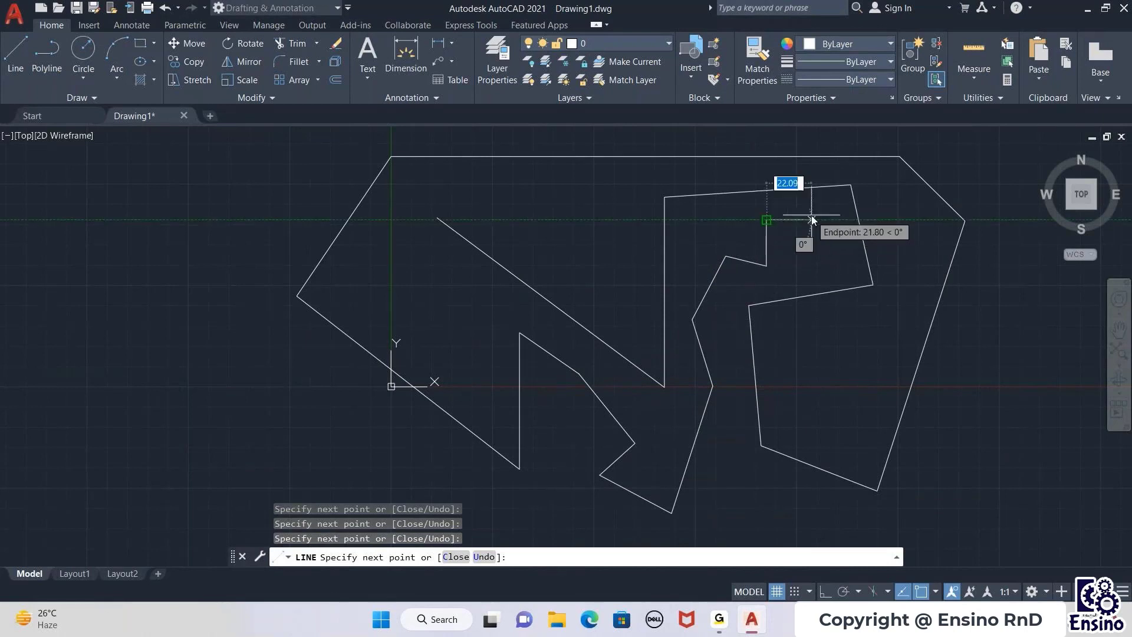
click(812, 217)
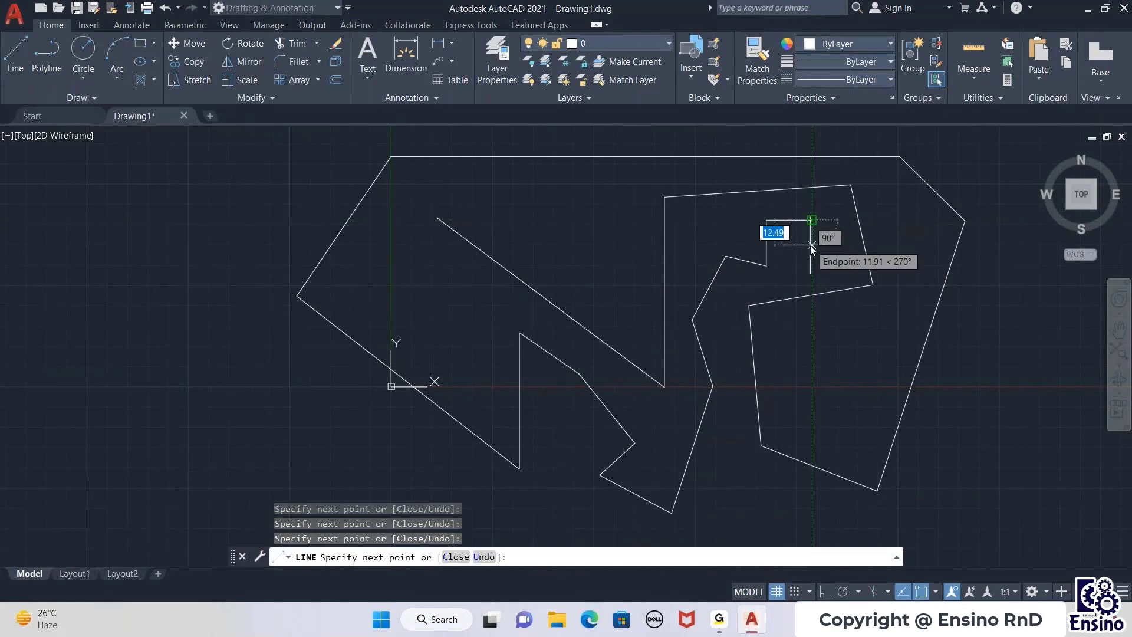
click(812, 343)
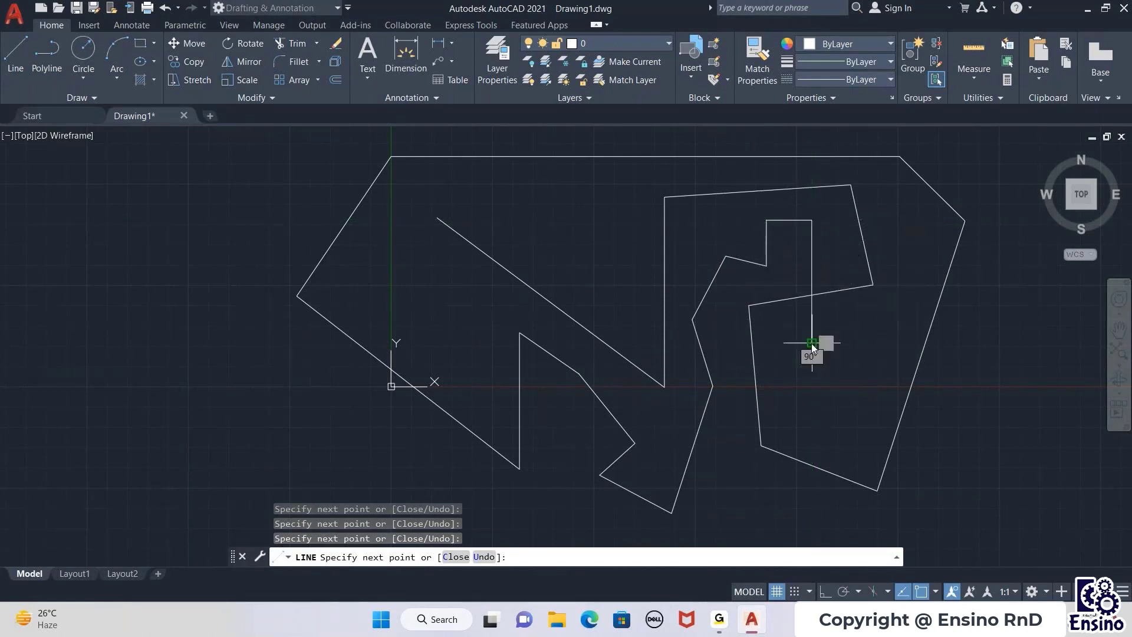
key(Escape)
Erase ten lines individually with the ERASE command: the segments around the origin, the long diagonal and the whole upper edge.
scroll(791, 365, down, 2)
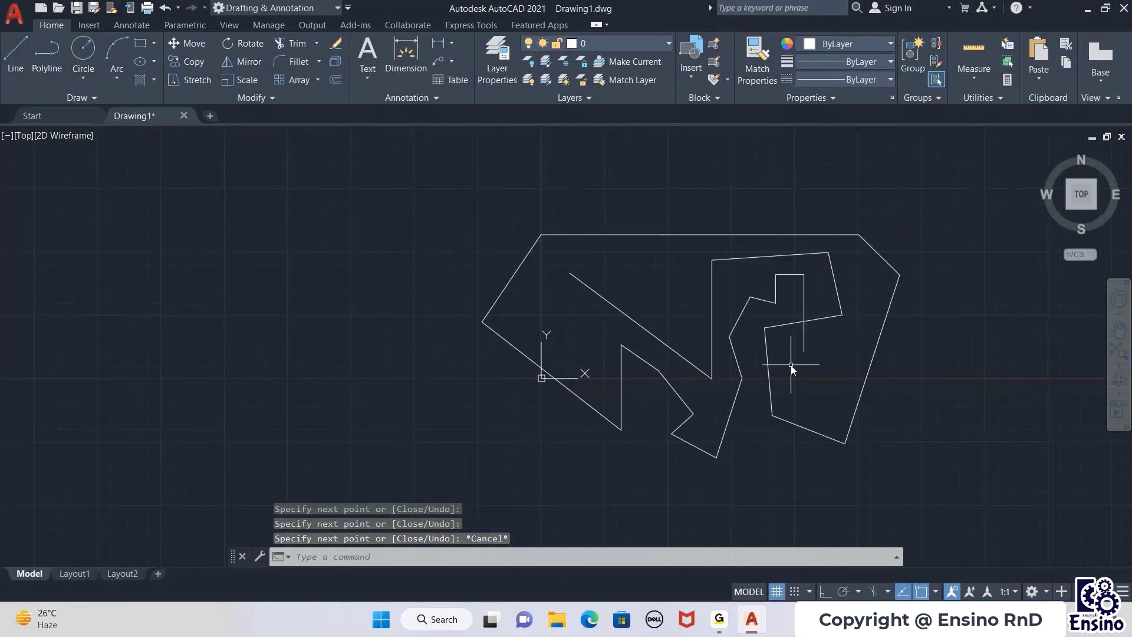
middle_drag(910, 306, 809, 316)
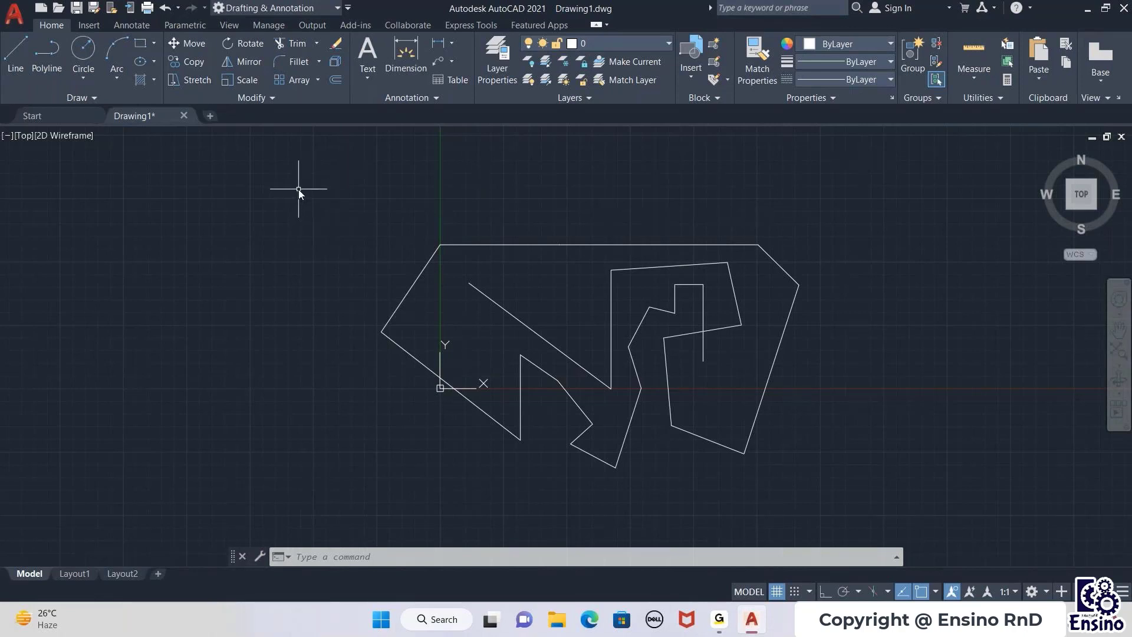
text(erase)
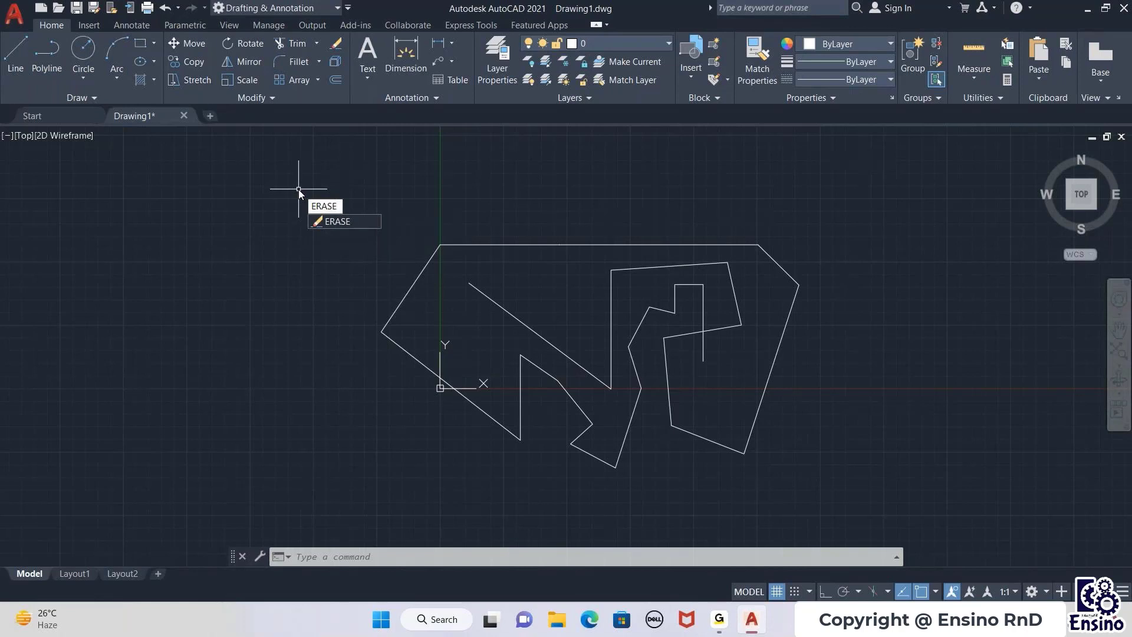
key(Return)
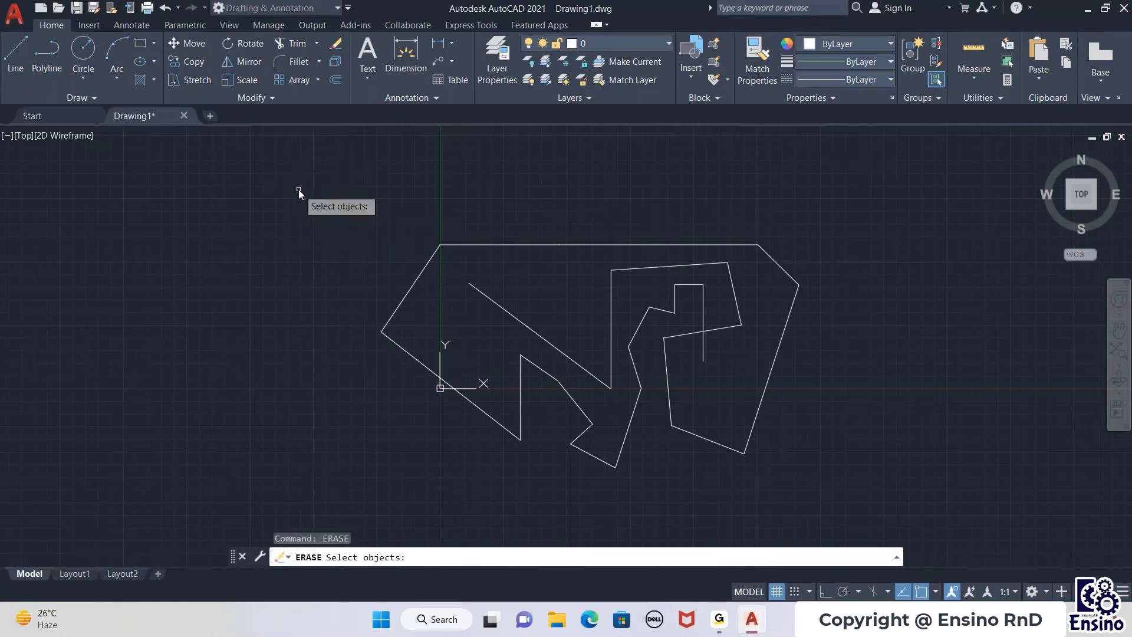
click(401, 302)
click(395, 341)
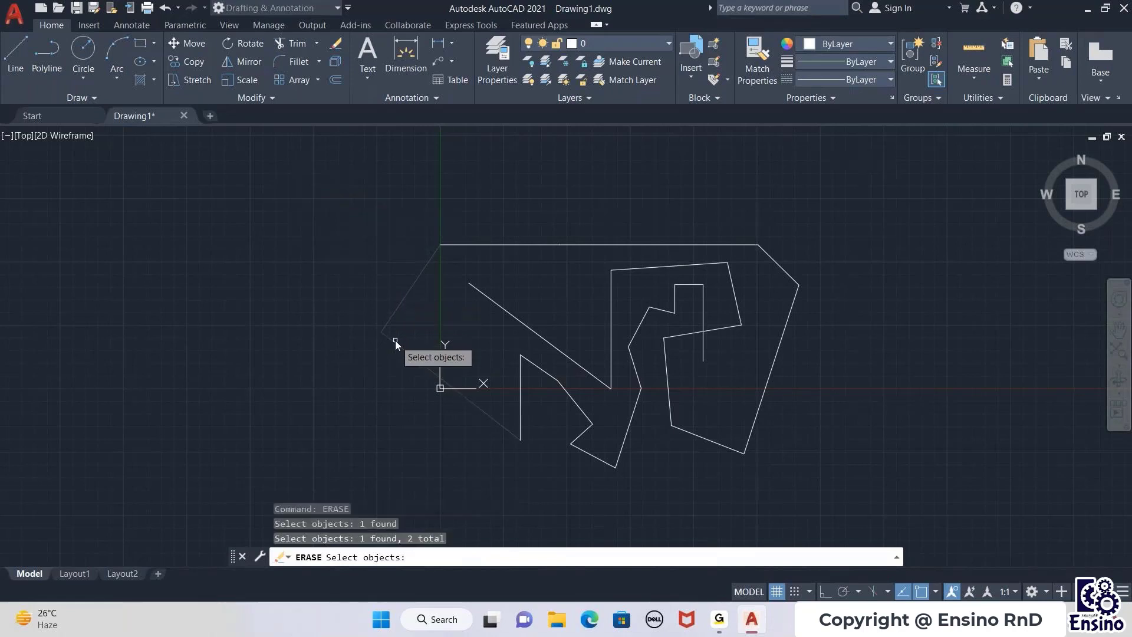
click(473, 245)
click(485, 295)
click(519, 378)
click(539, 372)
click(571, 395)
click(584, 432)
click(581, 449)
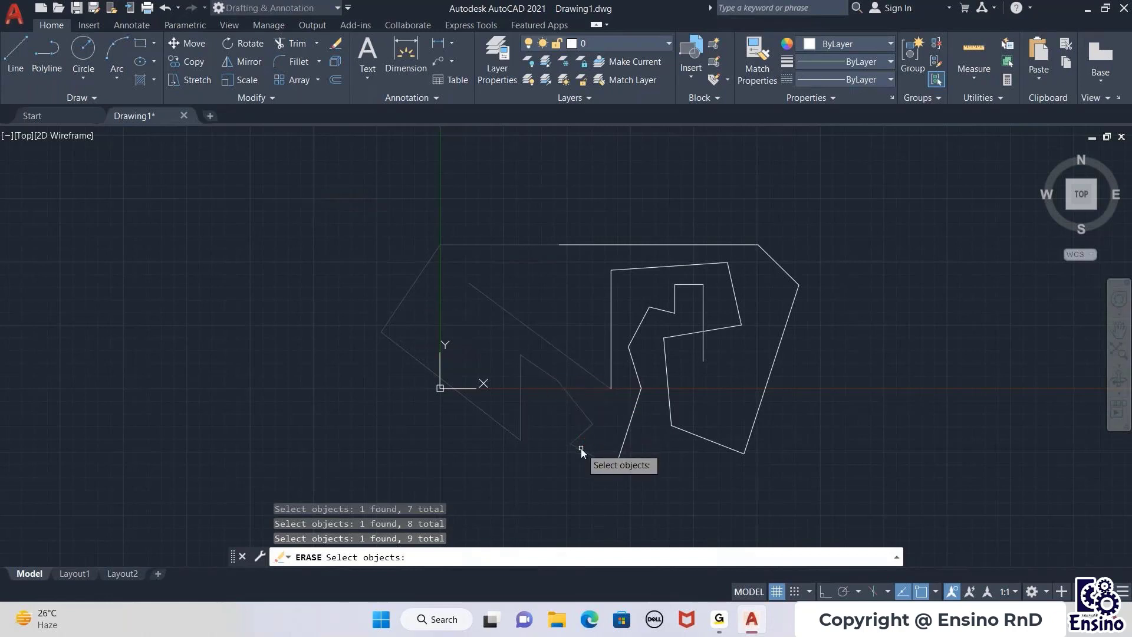
click(606, 245)
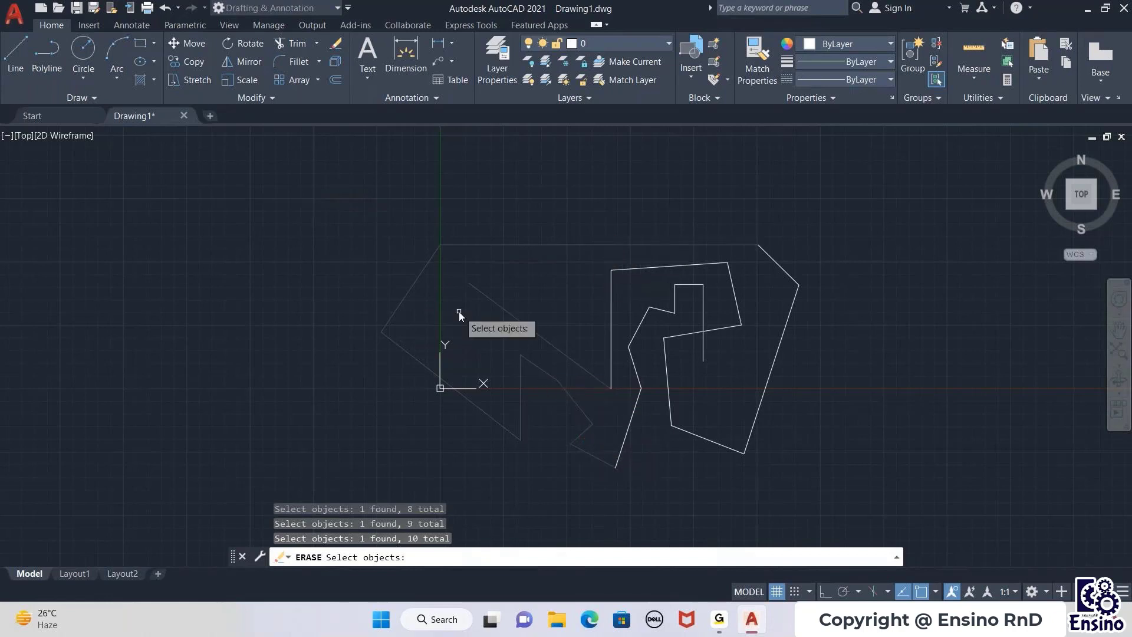
key(Return)
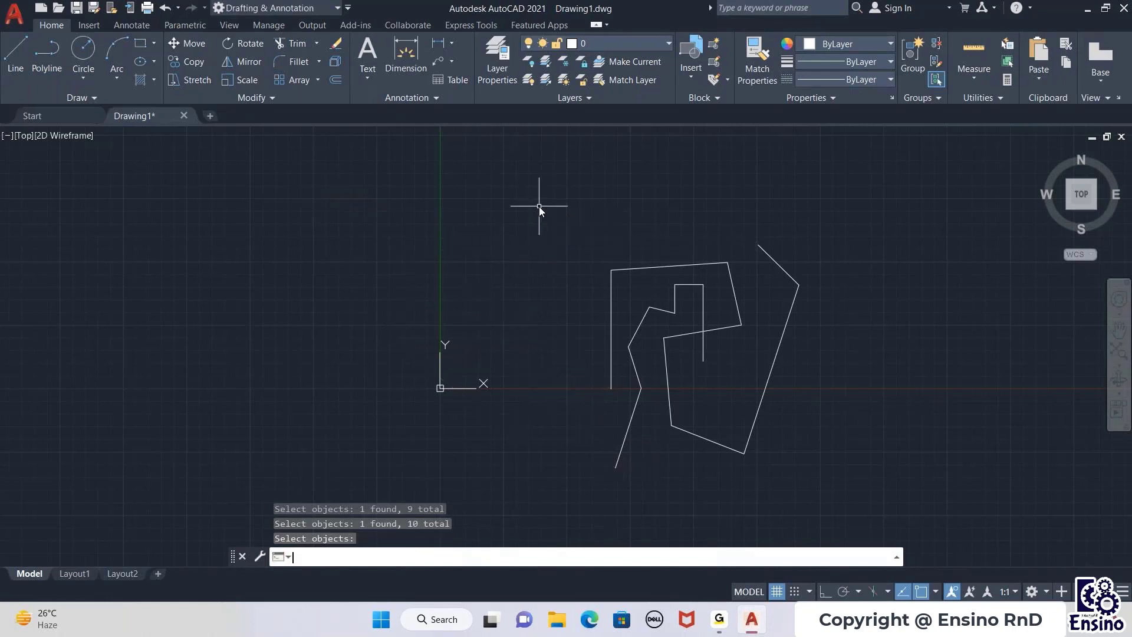
Try selecting all the remaining lines with a selection window, and clear the selection.
scroll(734, 347, up, 2)
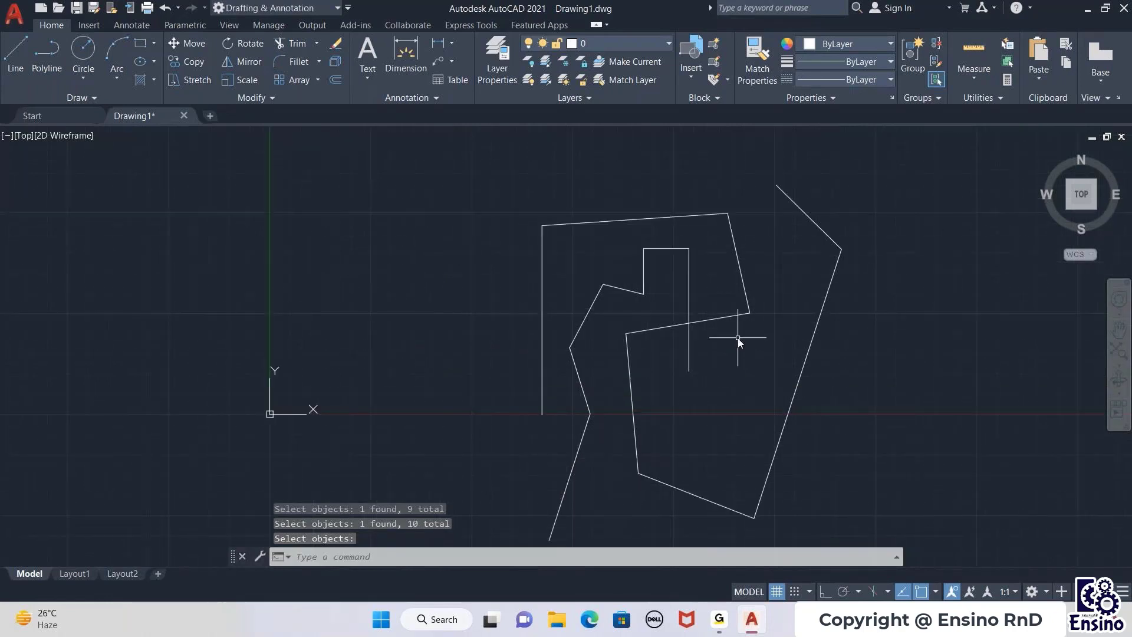
scroll(738, 338, down, 2)
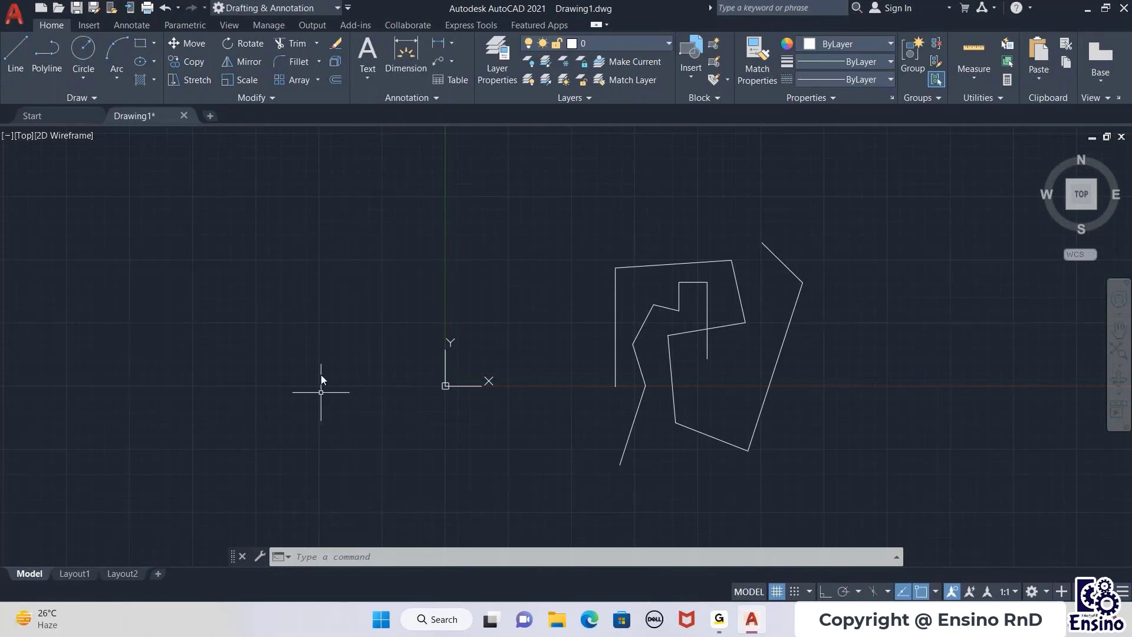
mouse_move(798, 344)
middle_down()
mouse_move(715, 366)
mouse_move(659, 366)
middle_up()
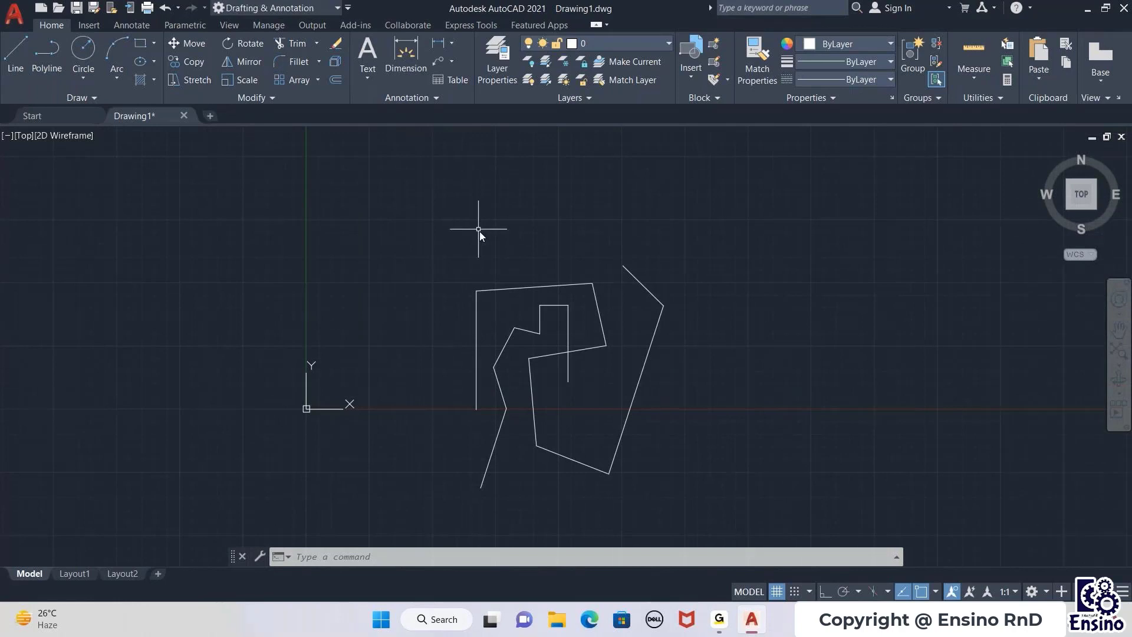
click(351, 194)
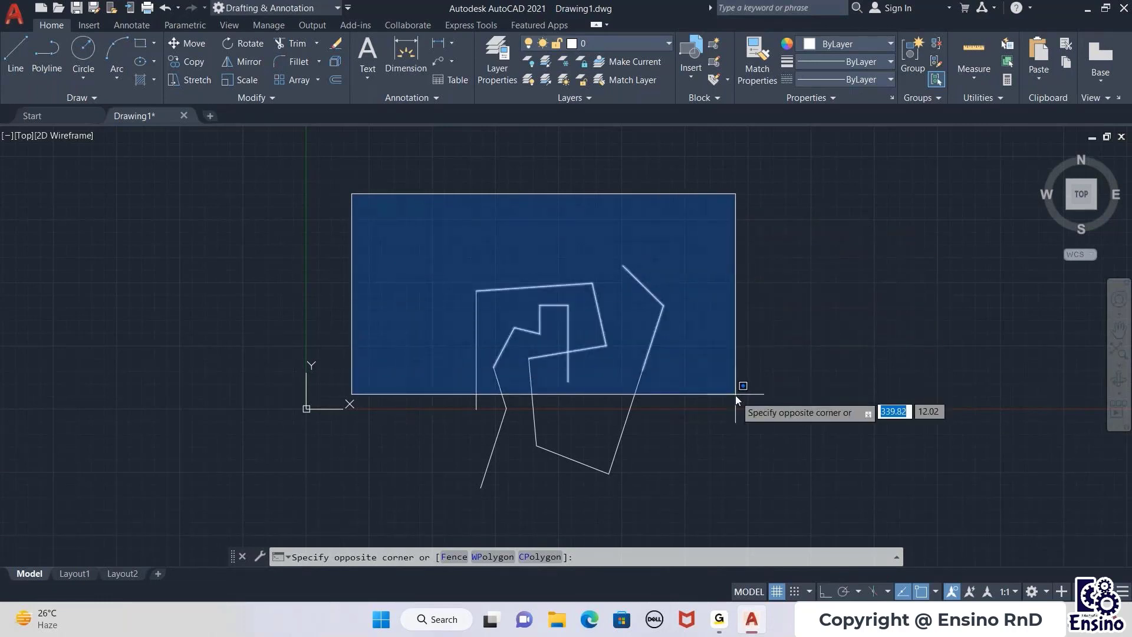
click(737, 519)
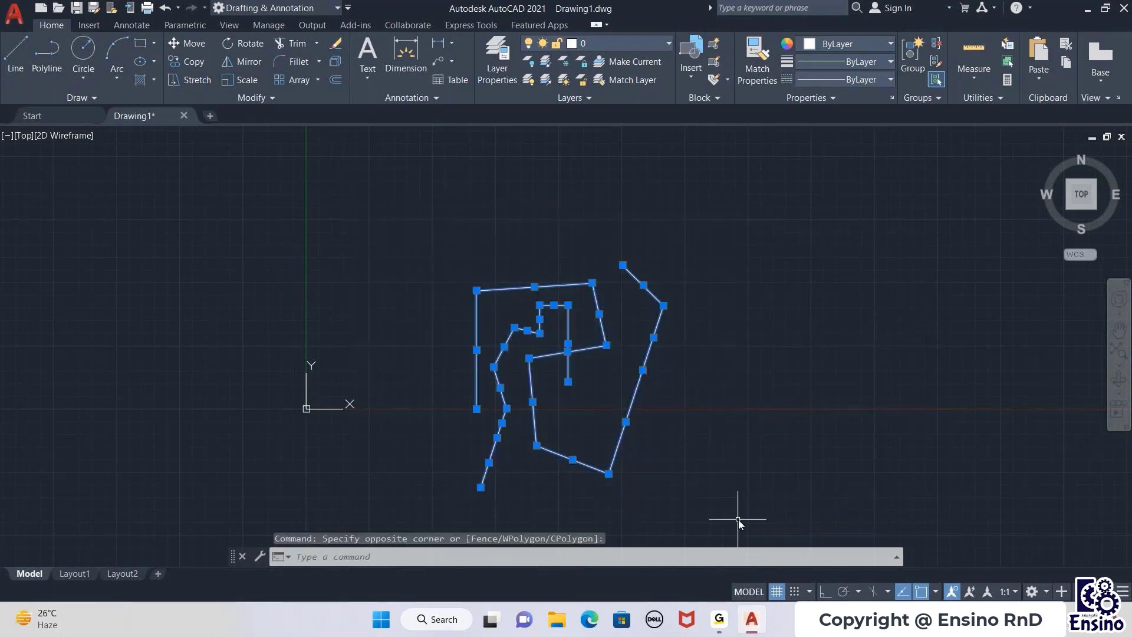
key(Escape)
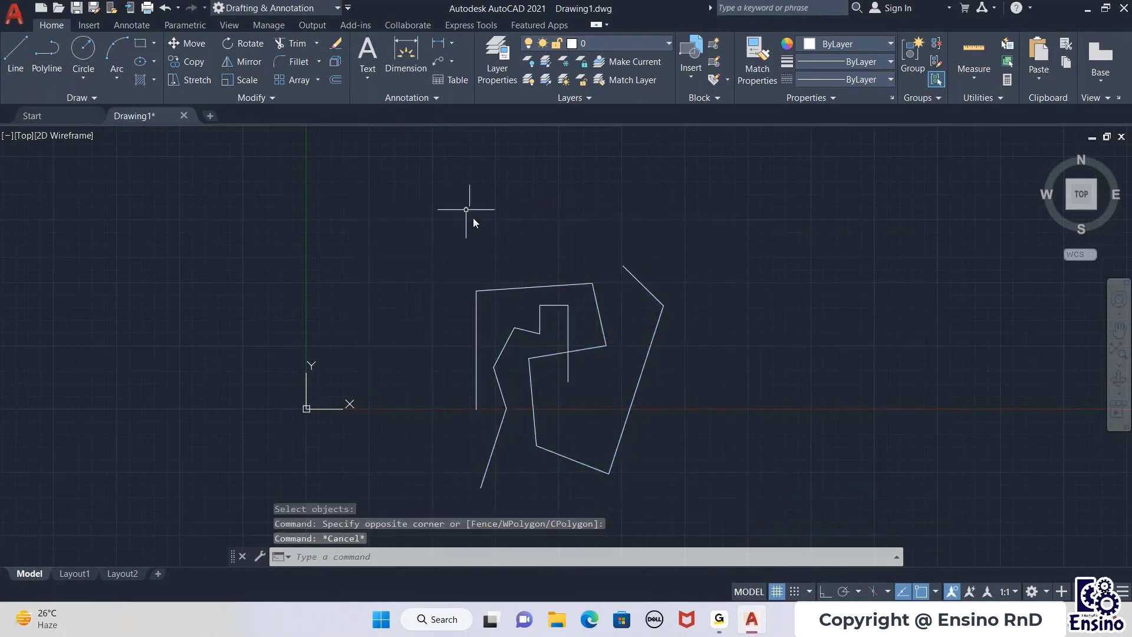
Delete all the remaining lines using a selection window, and undo the deletion.
click(365, 192)
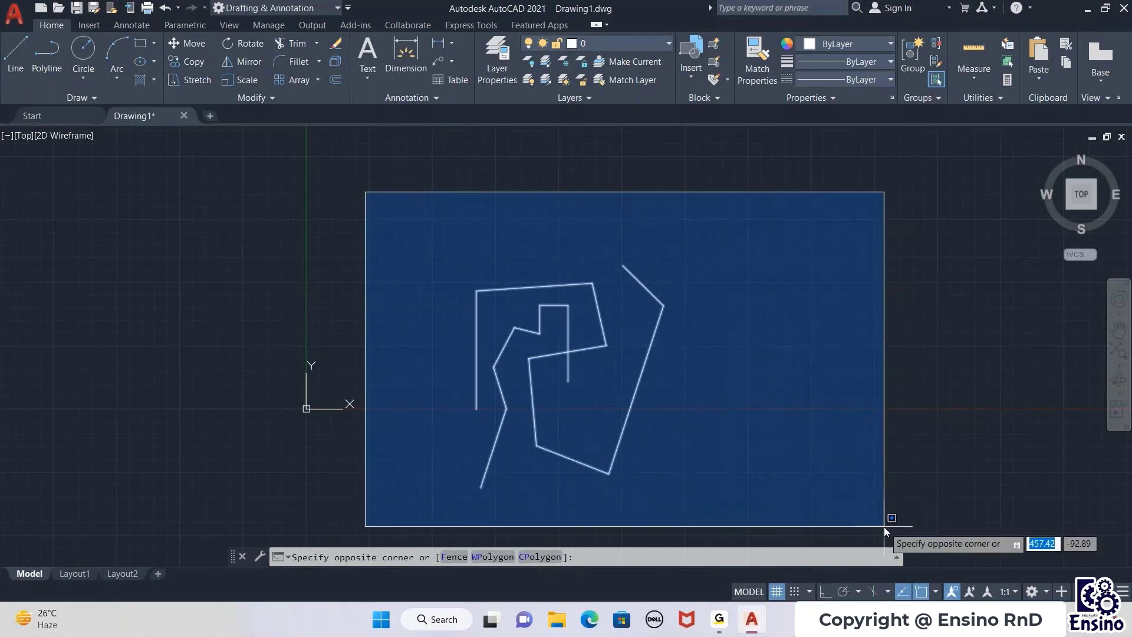
click(883, 526)
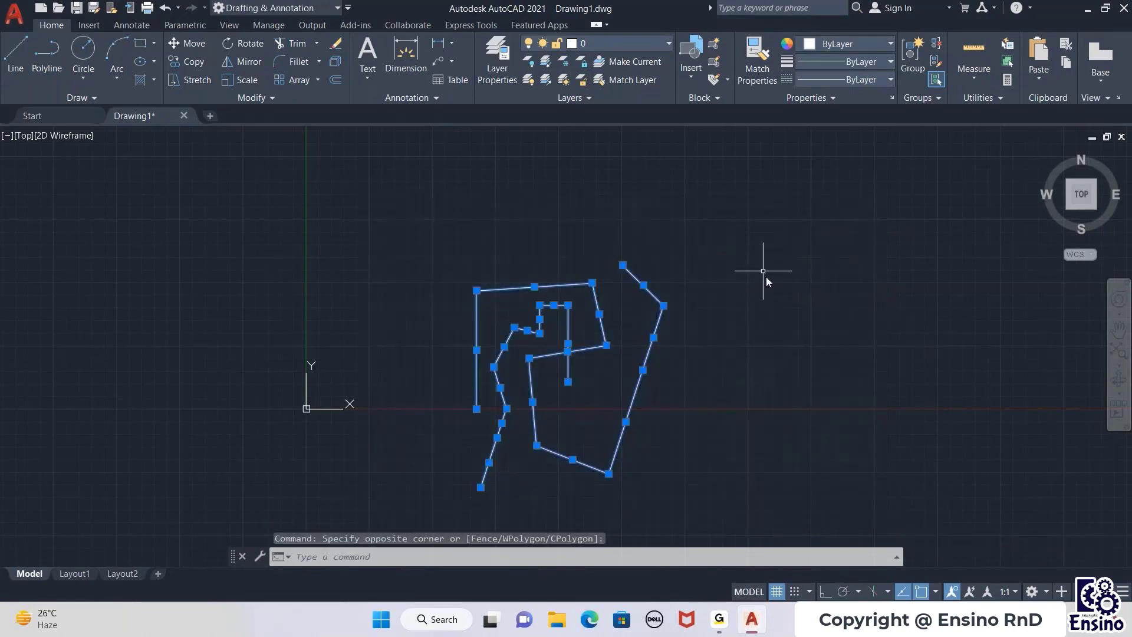
key(Delete)
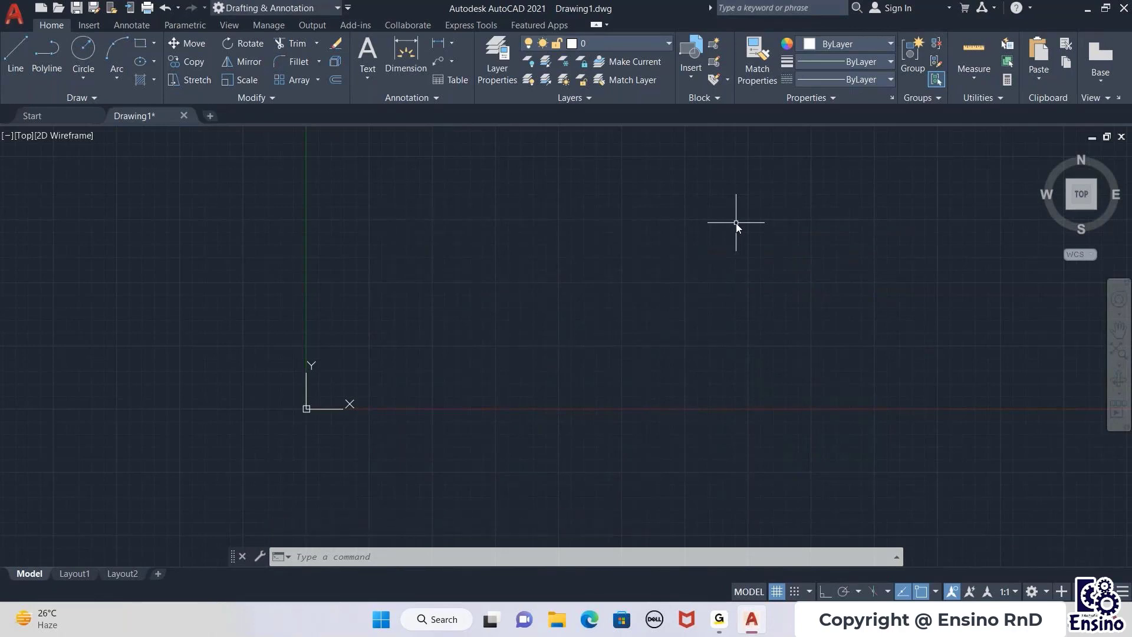
click(830, 207)
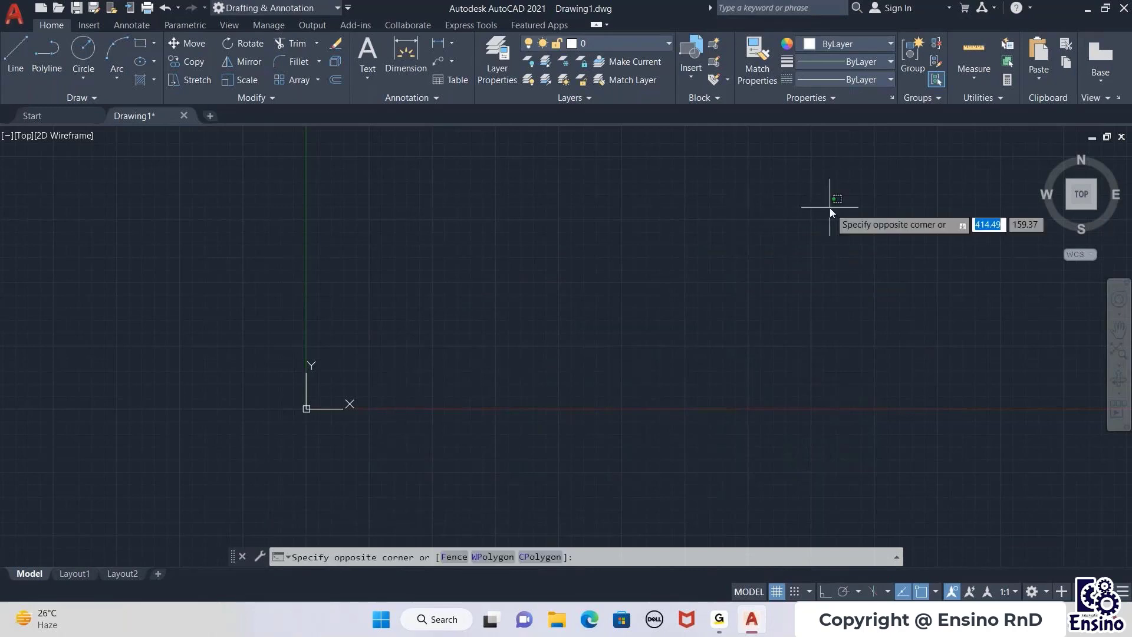
key(Escape)
key(Escape)
key(Escape)
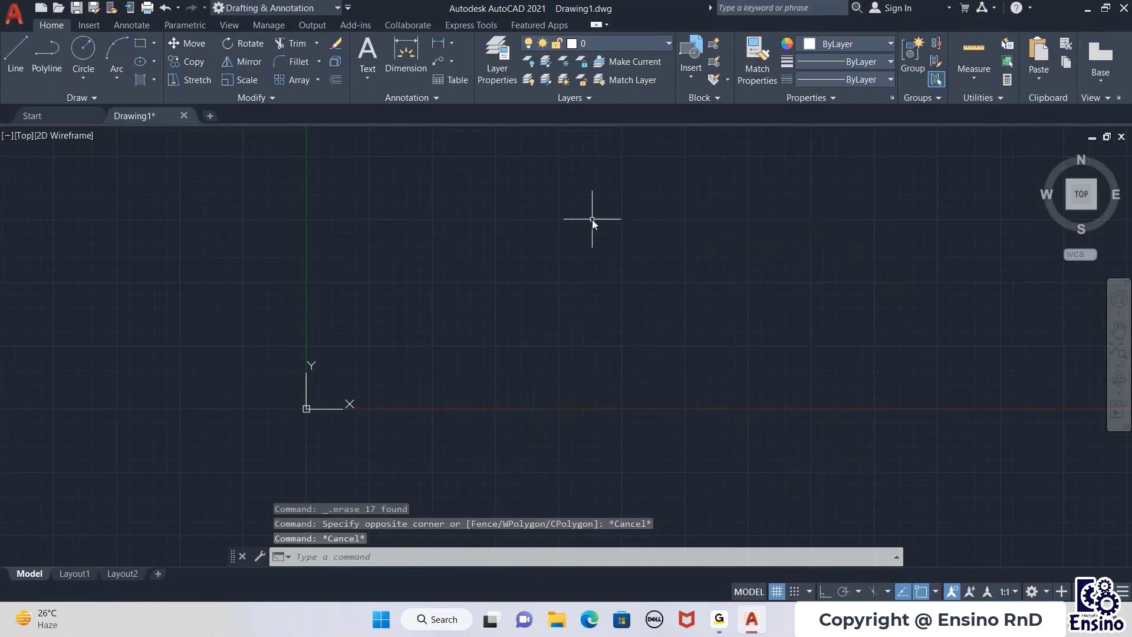
key(ctrl+z)
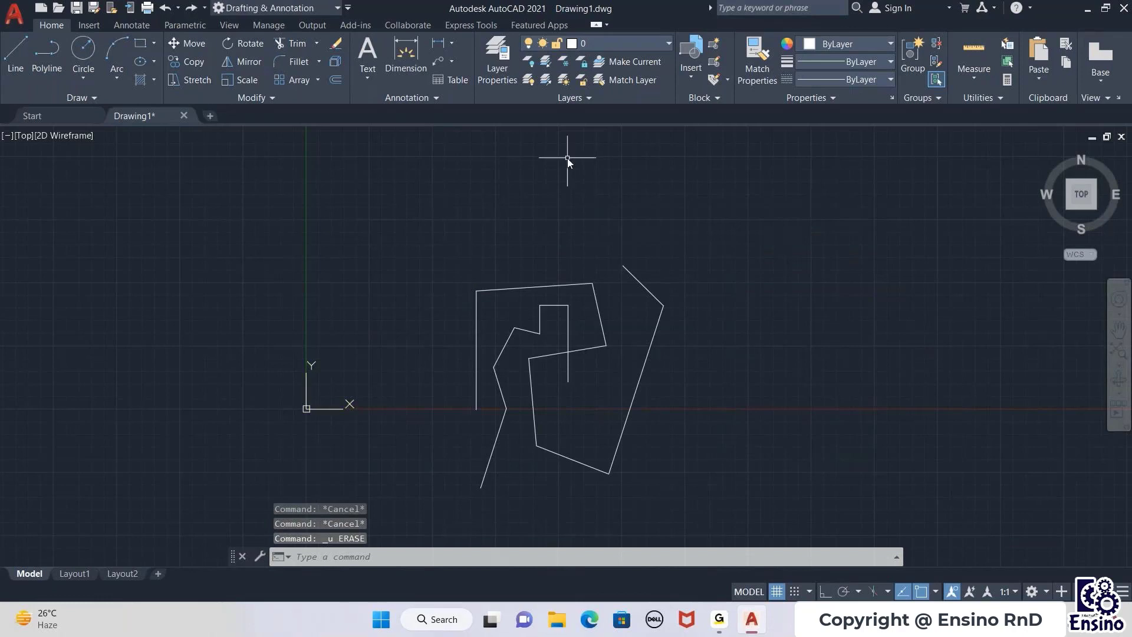
Erase the outer vertical line, the long upper edge and the short upper diagonal with the ERASE command.
middle_drag(574, 361, 604, 342)
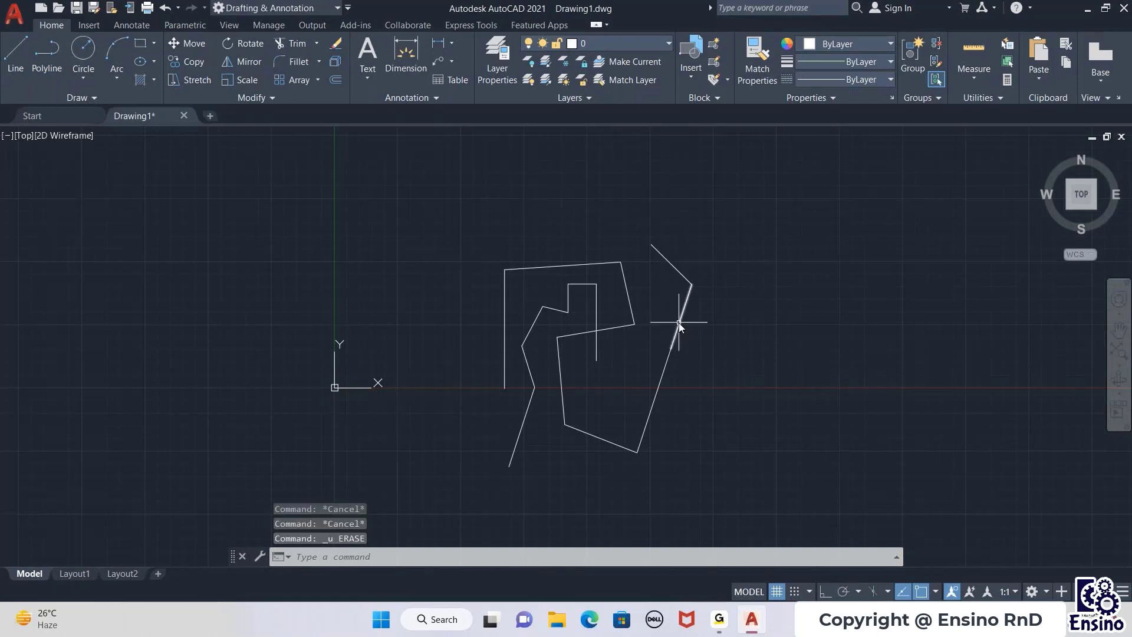
middle_drag(741, 209, 747, 215)
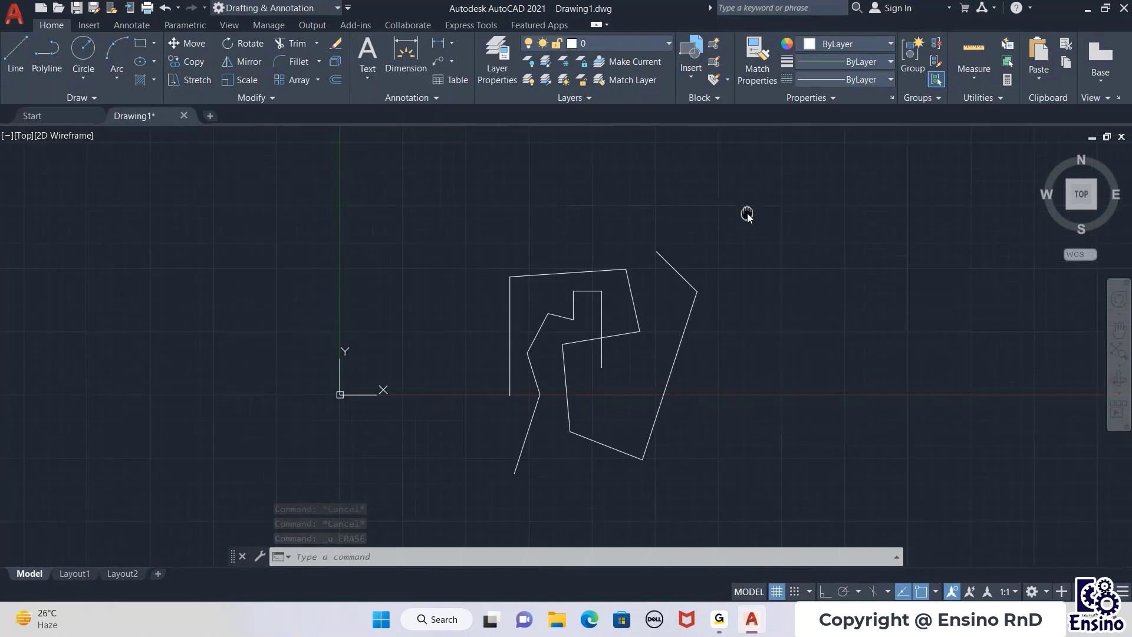
text(erase)
key(Return)
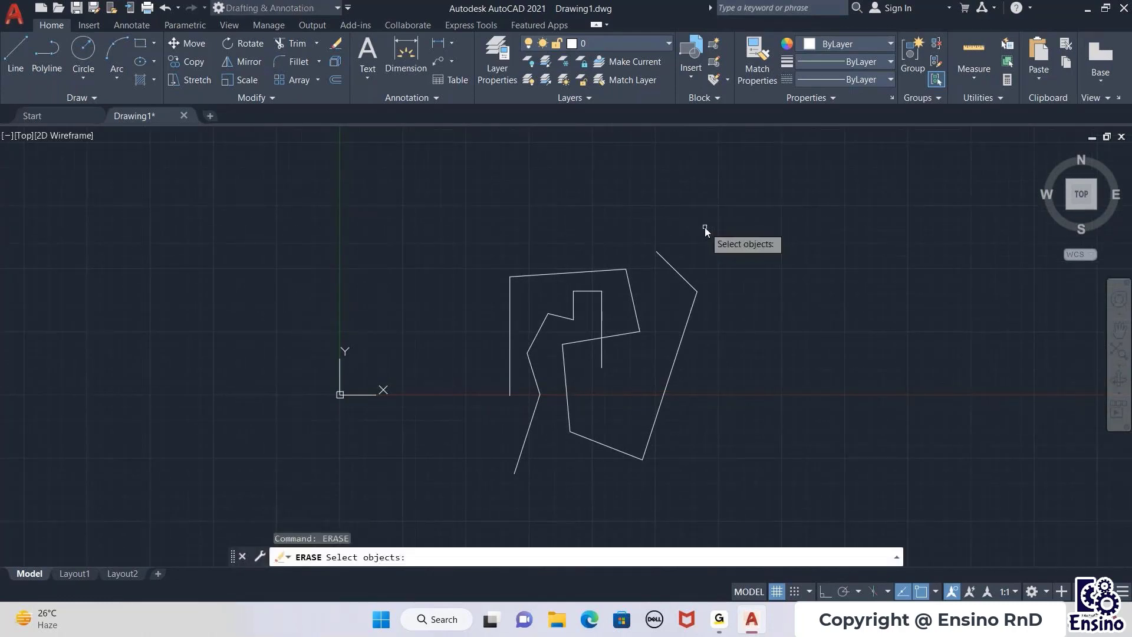
click(511, 299)
click(538, 275)
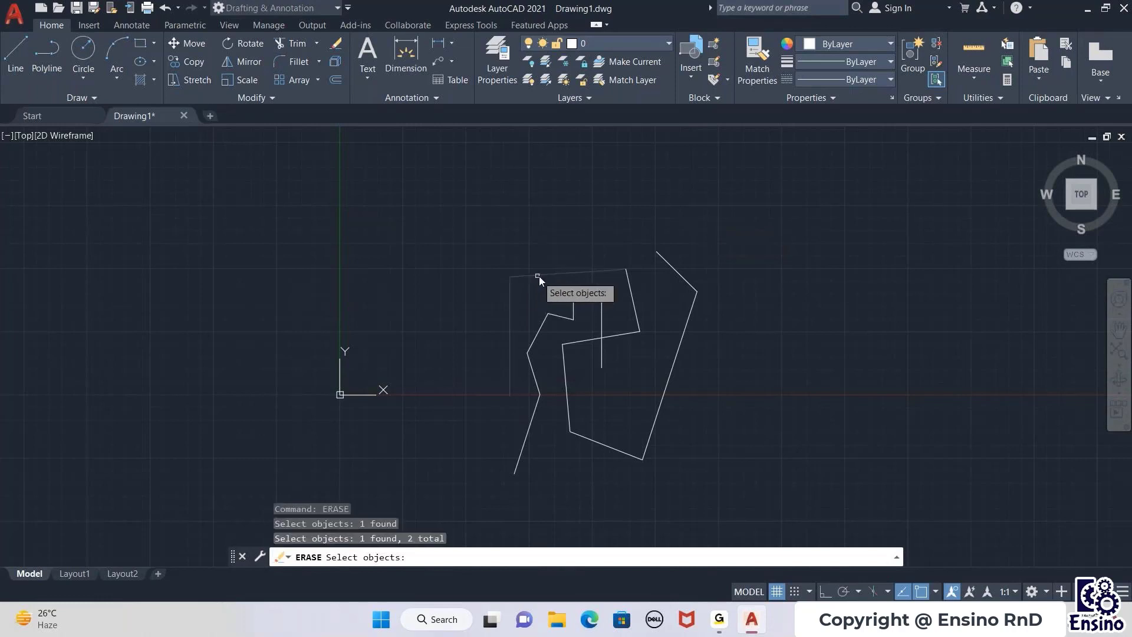
click(658, 266)
click(671, 265)
click(672, 264)
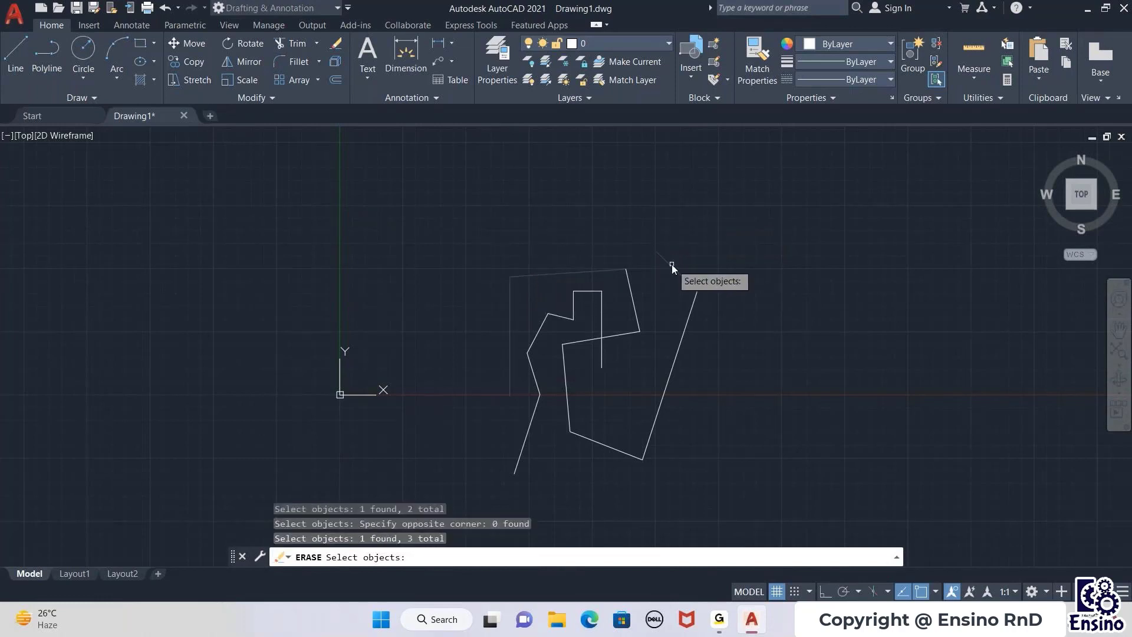
key(Return)
Delete all the remaining lines at once using a selection window around them.
middle_drag(486, 212, 466, 184)
click(412, 164)
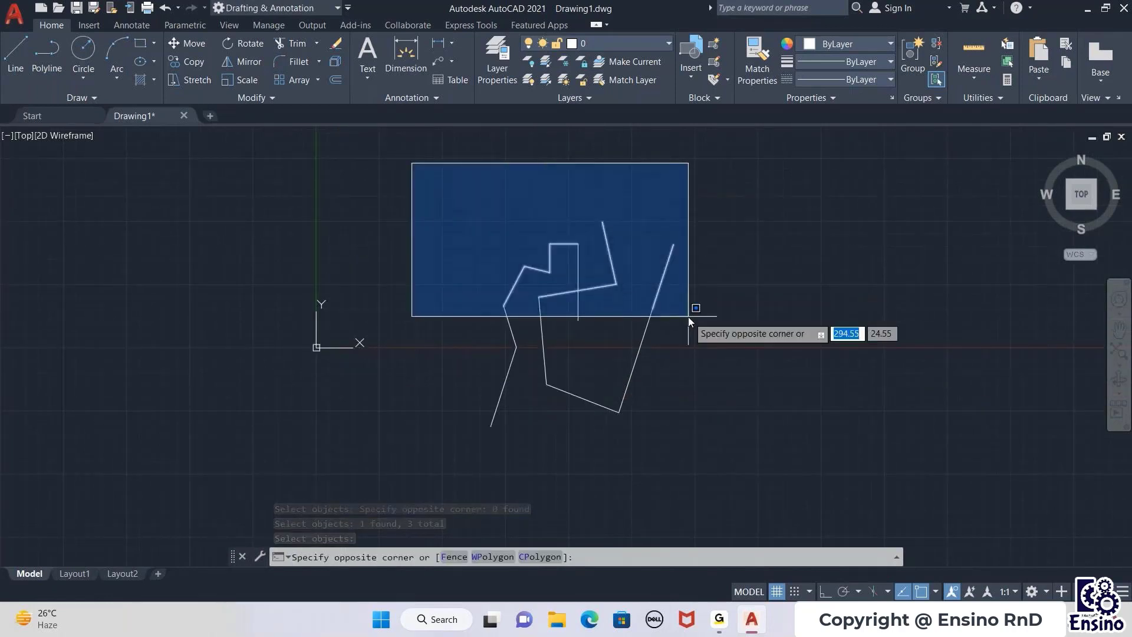
click(758, 473)
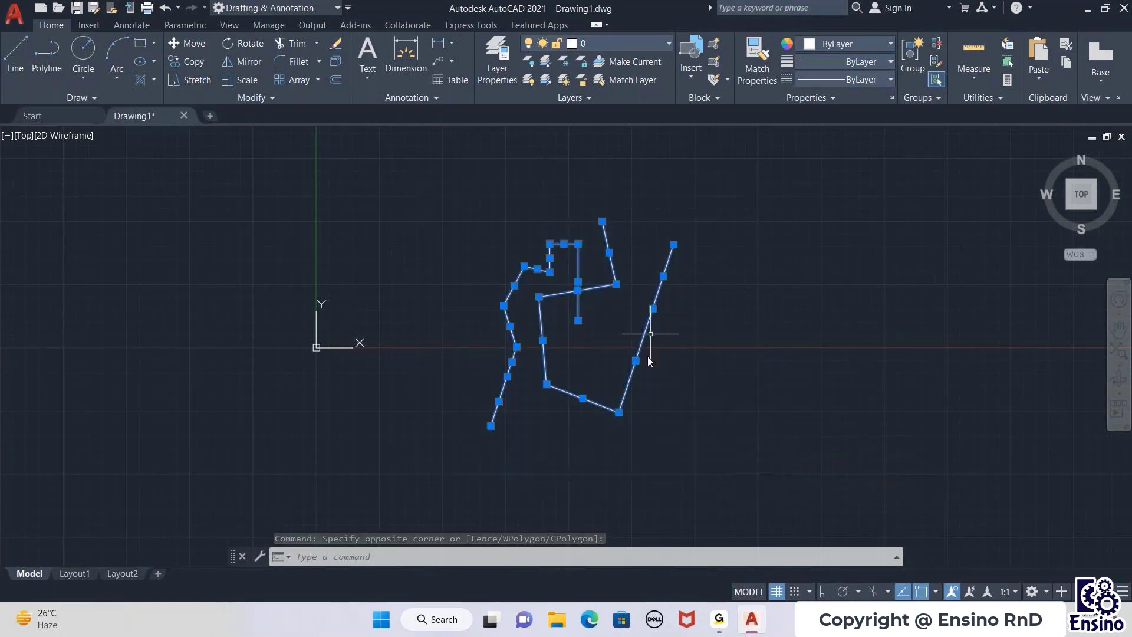
key(Delete)
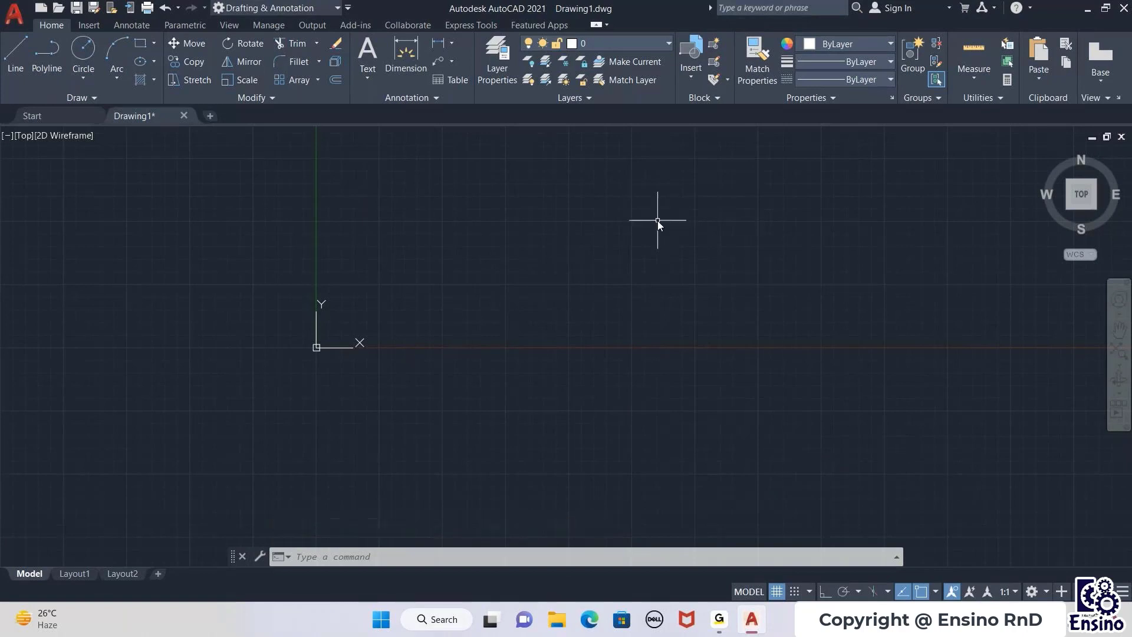
Turn on Ortho mode for a new line.
mouse_move(630, 231)
middle_down()
mouse_move(678, 238)
mouse_move(611, 311)
middle_up()
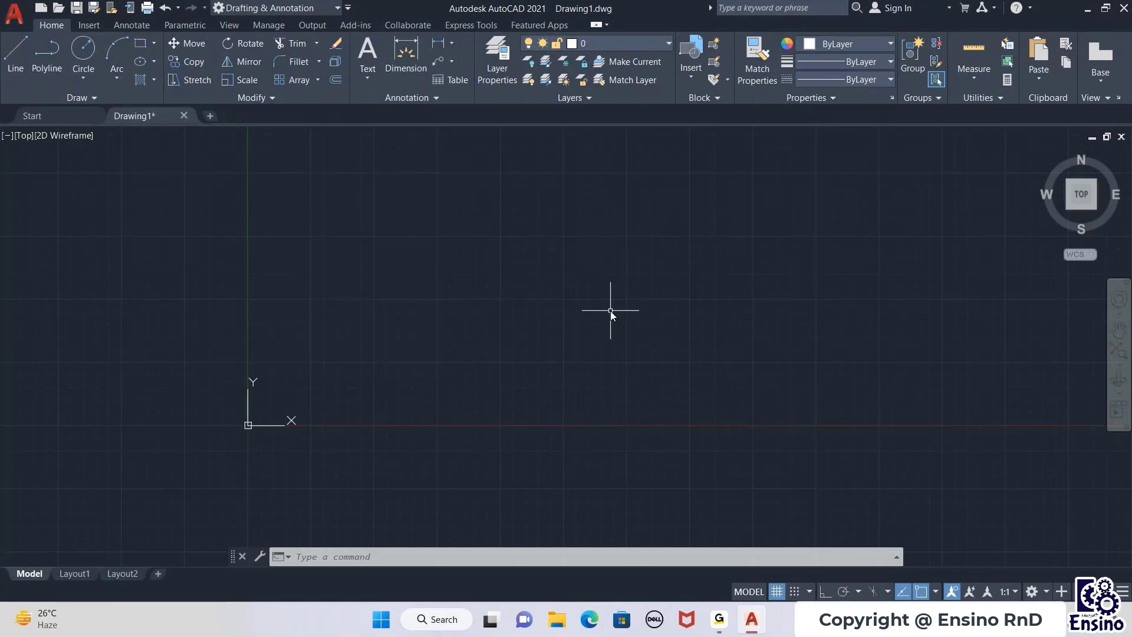
key(Escape)
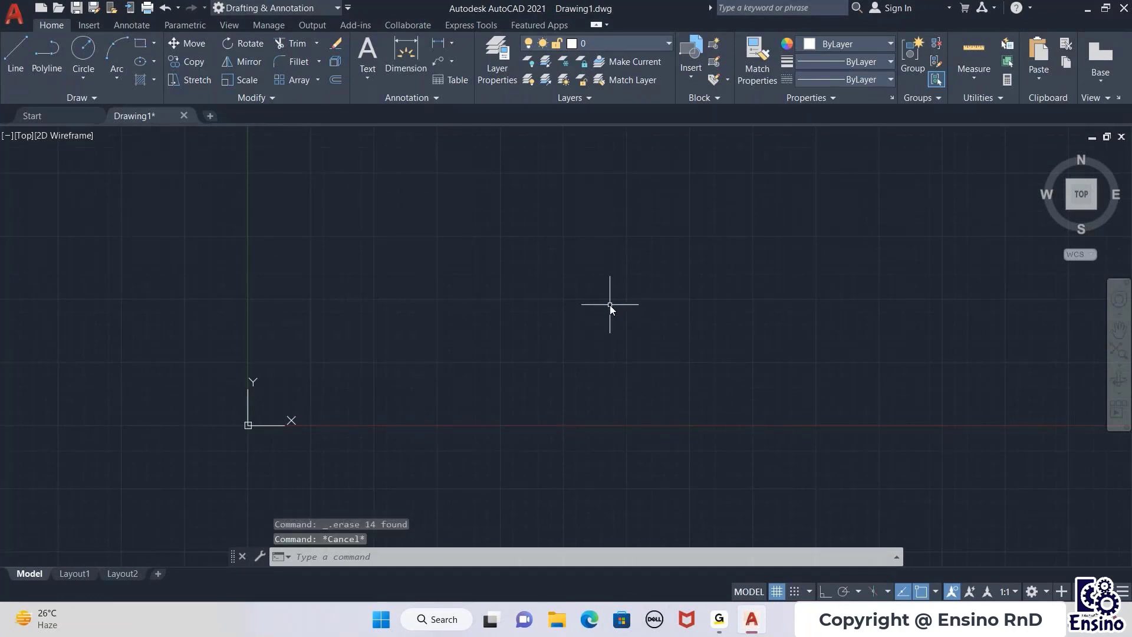
text(l)
key(Return)
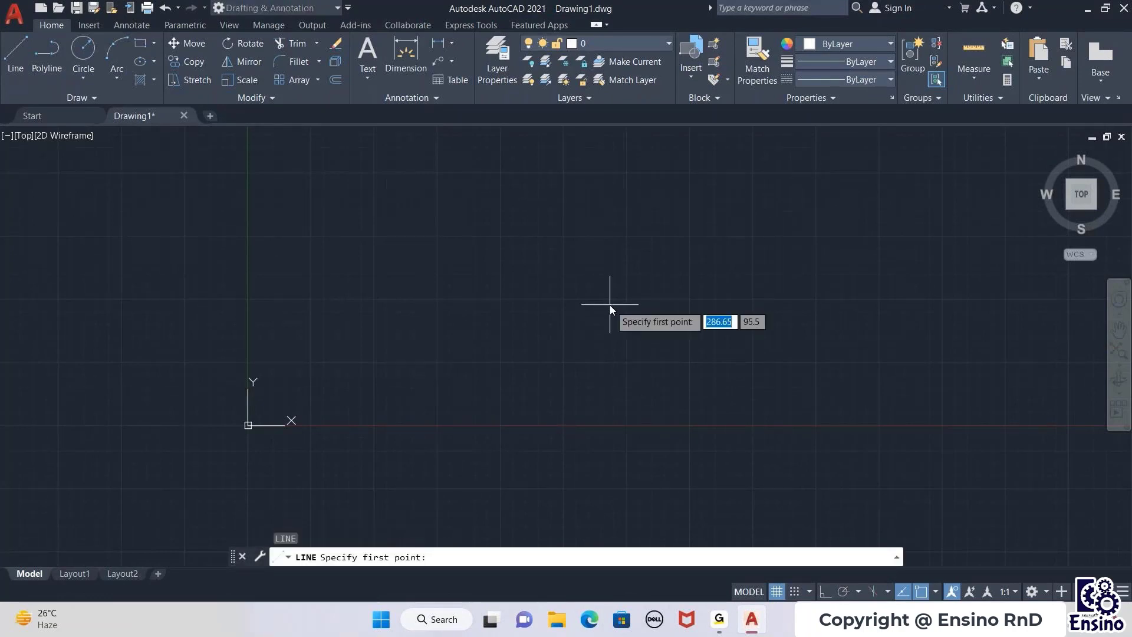
click(826, 592)
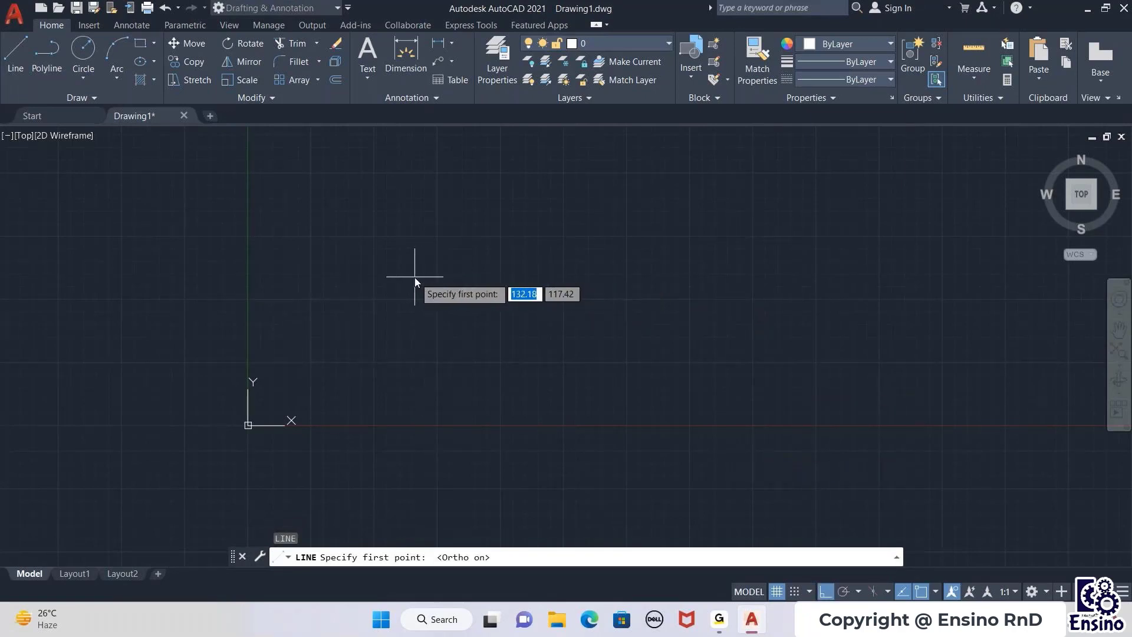
Place the line's first point at 0,0 and draw a 50-unit horizontal segment along the positive X axis.
scroll(359, 434, up, 3)
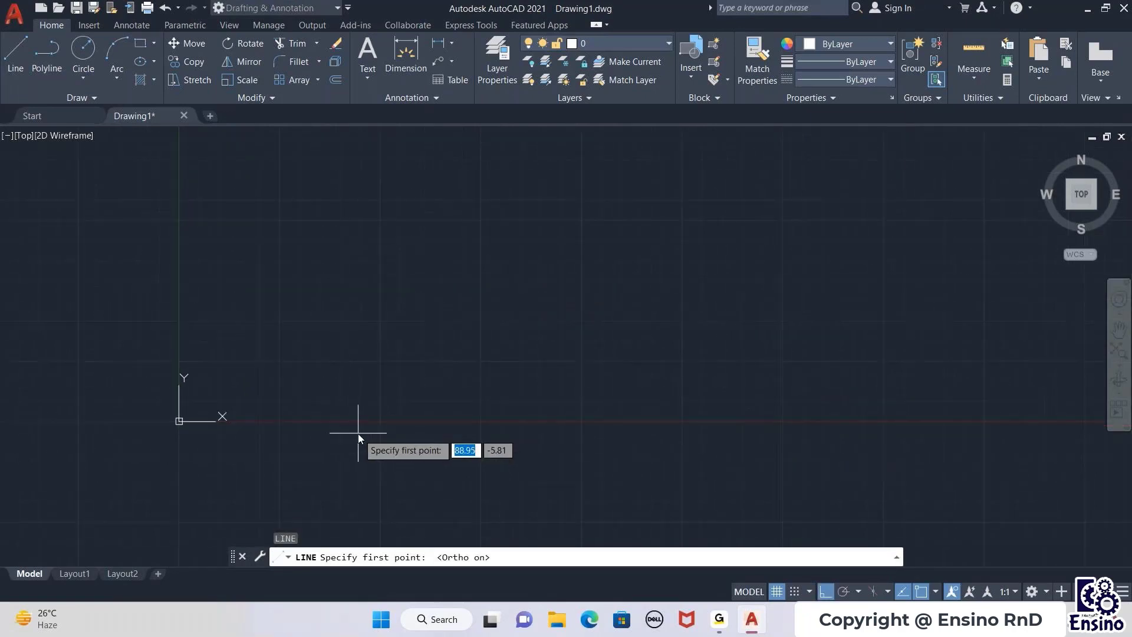
scroll(305, 407, up, 3)
scroll(294, 377, up, 2)
middle_drag(294, 377, 589, 377)
scroll(589, 378, down, 2)
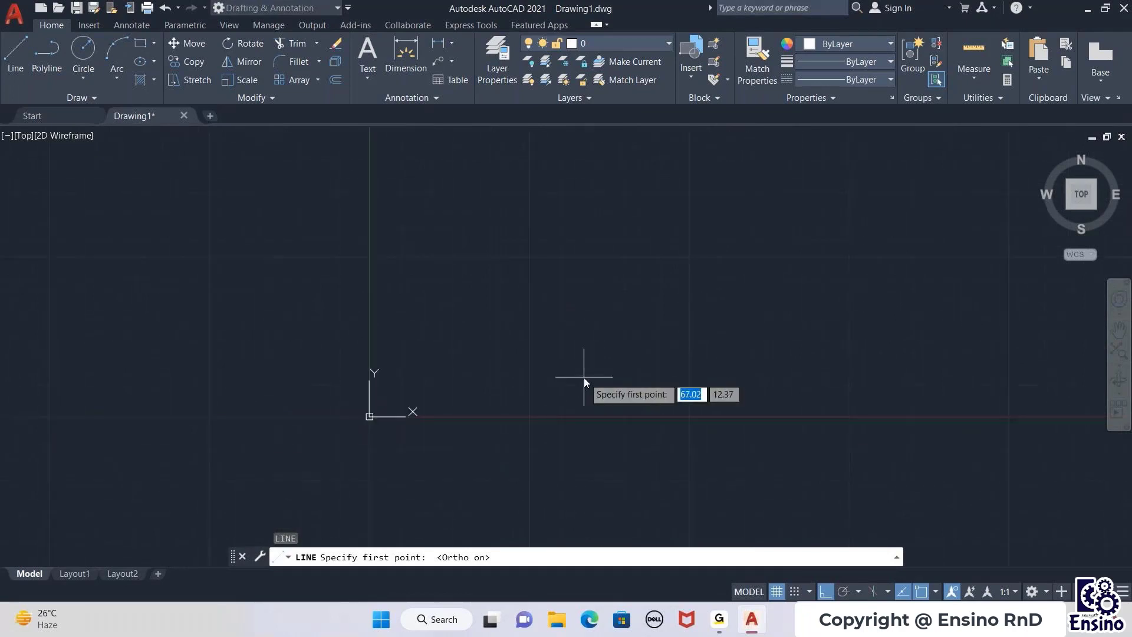
scroll(587, 427, up, 2)
scroll(753, 376, up, 2)
middle_drag(401, 381, 634, 349)
scroll(751, 375, down, 2)
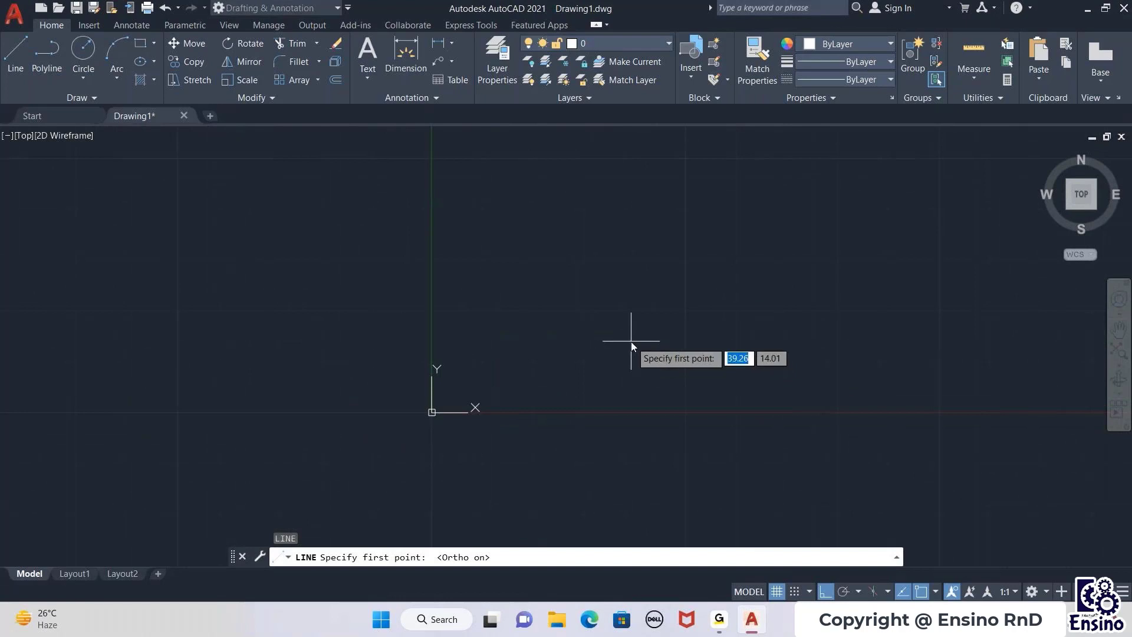
scroll(606, 358, up, 2)
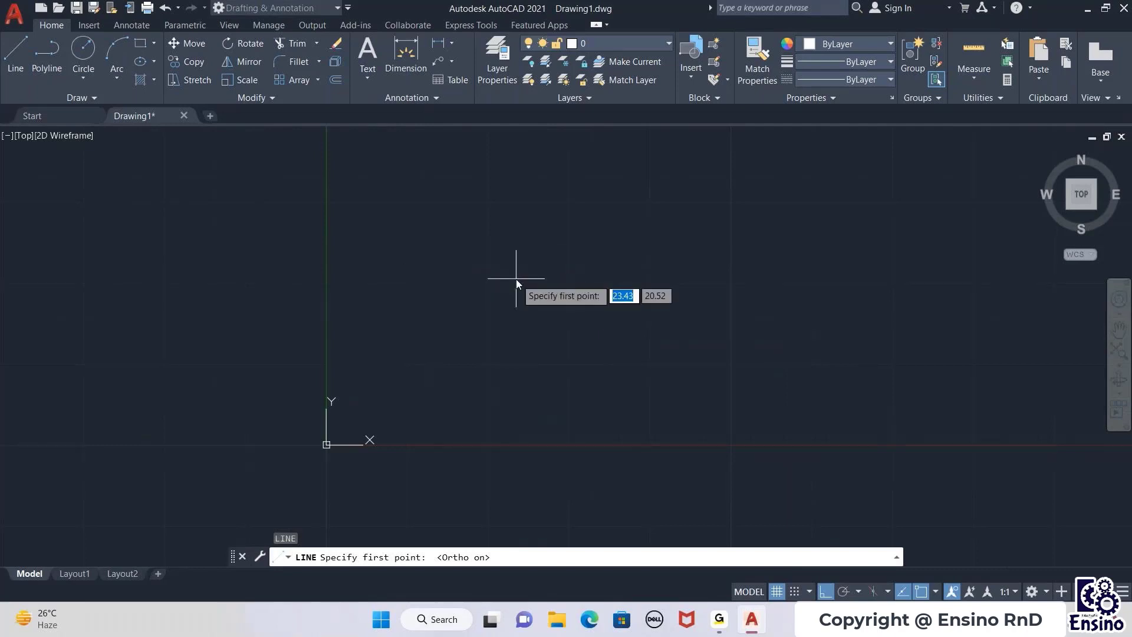
text(0)
key(Tab)
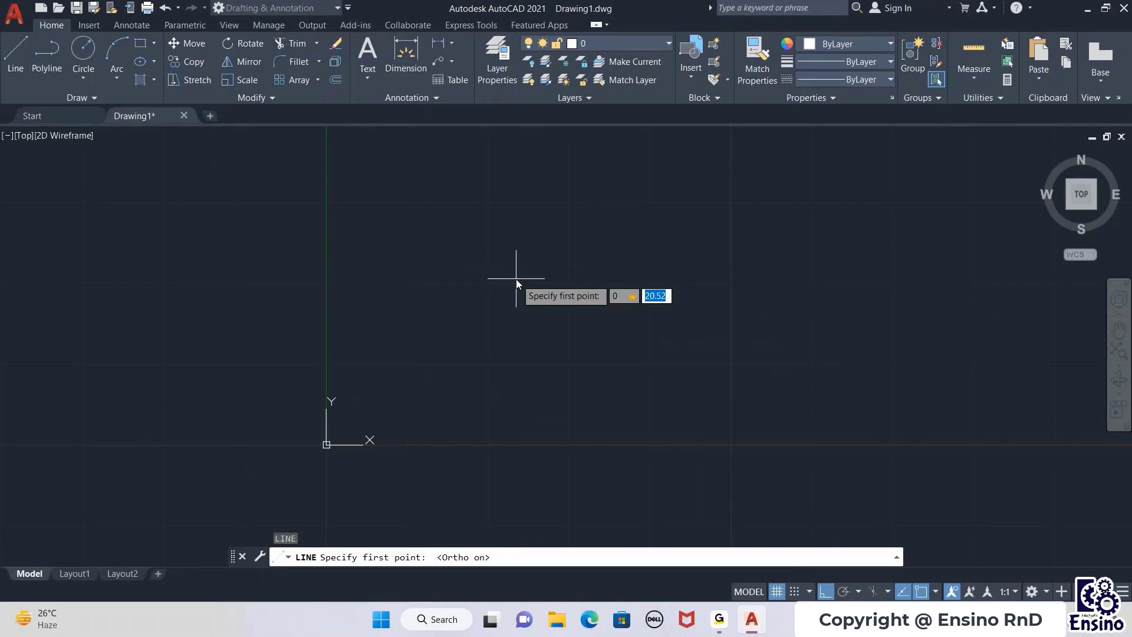
text(0)
key(Return)
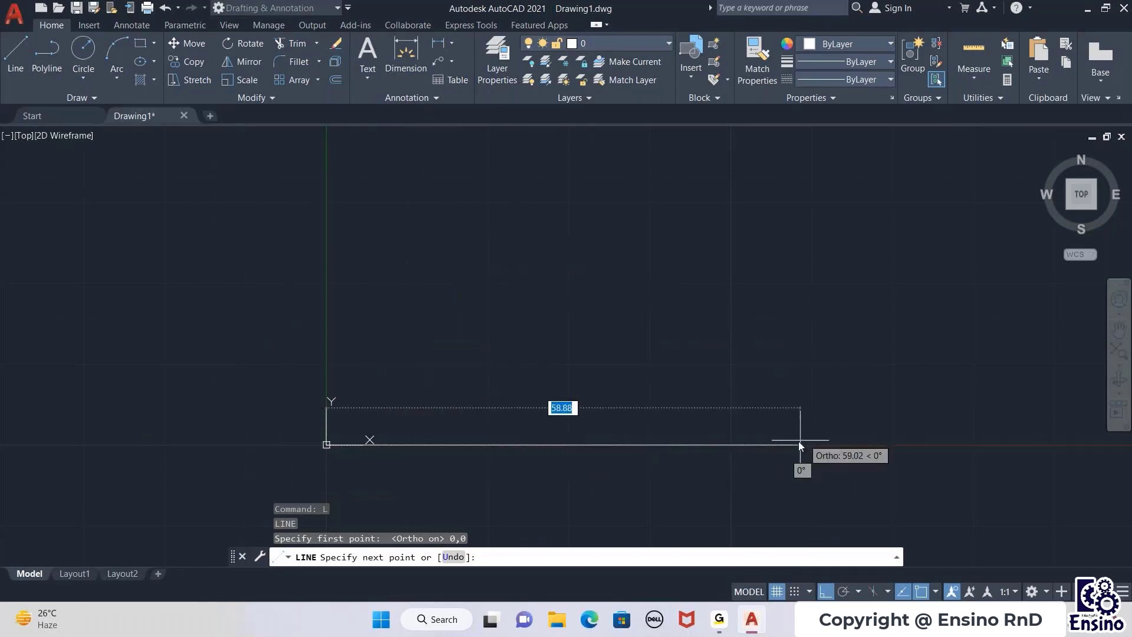
text(50)
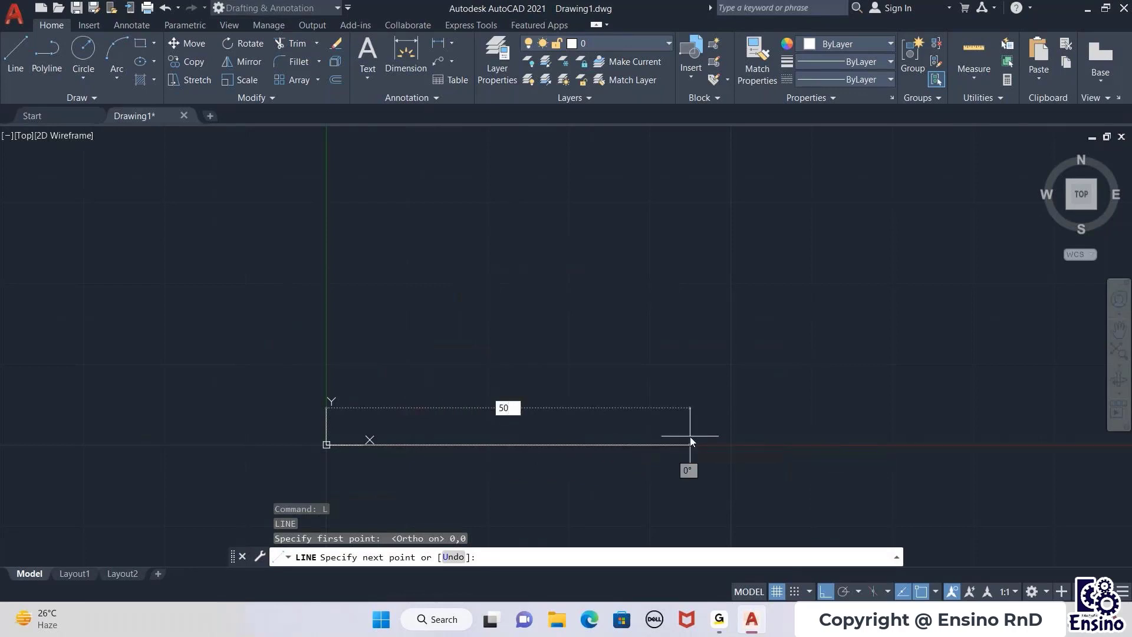
key(Return)
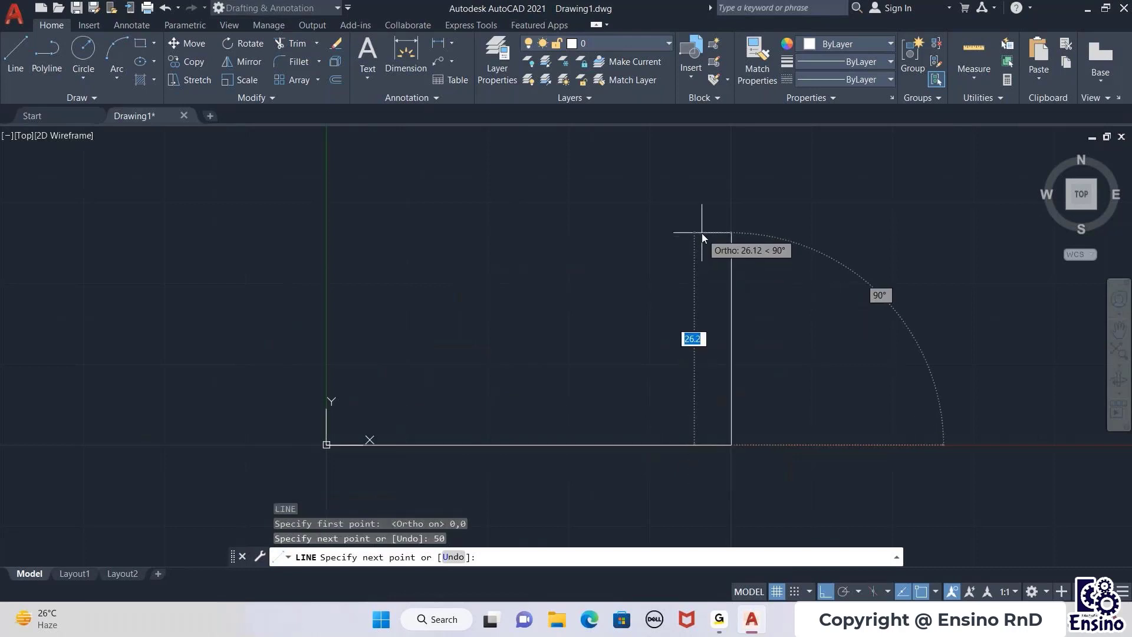
Examine the horizontal segment from the origin at several zoom levels while the line command stays active.
scroll(728, 338, down, 2)
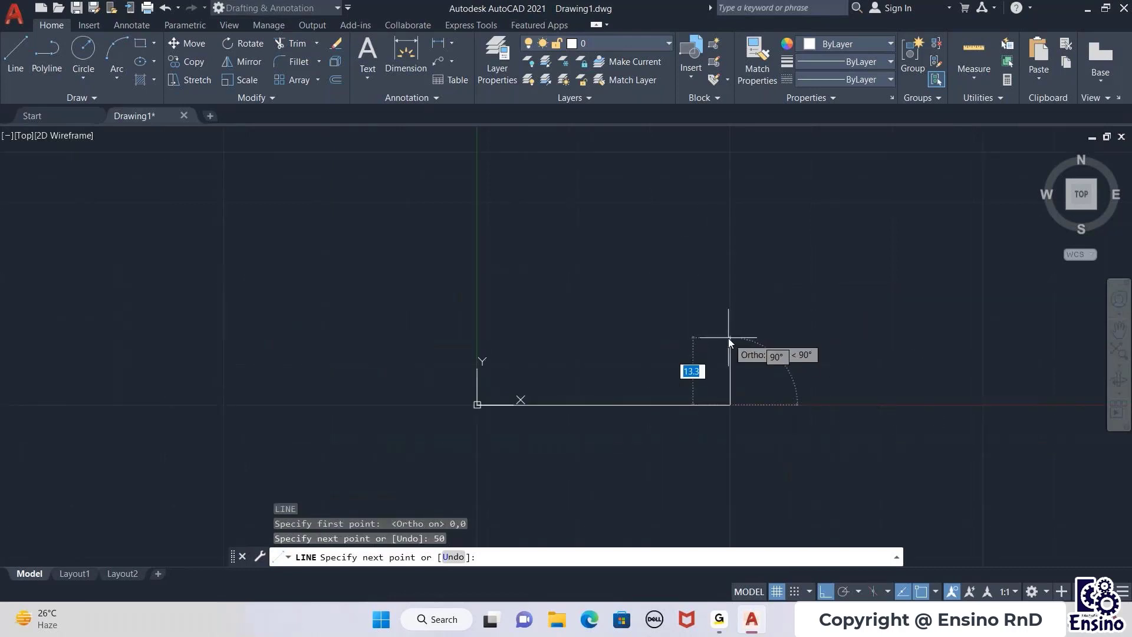
scroll(727, 292, up, 2)
scroll(726, 292, down, 4)
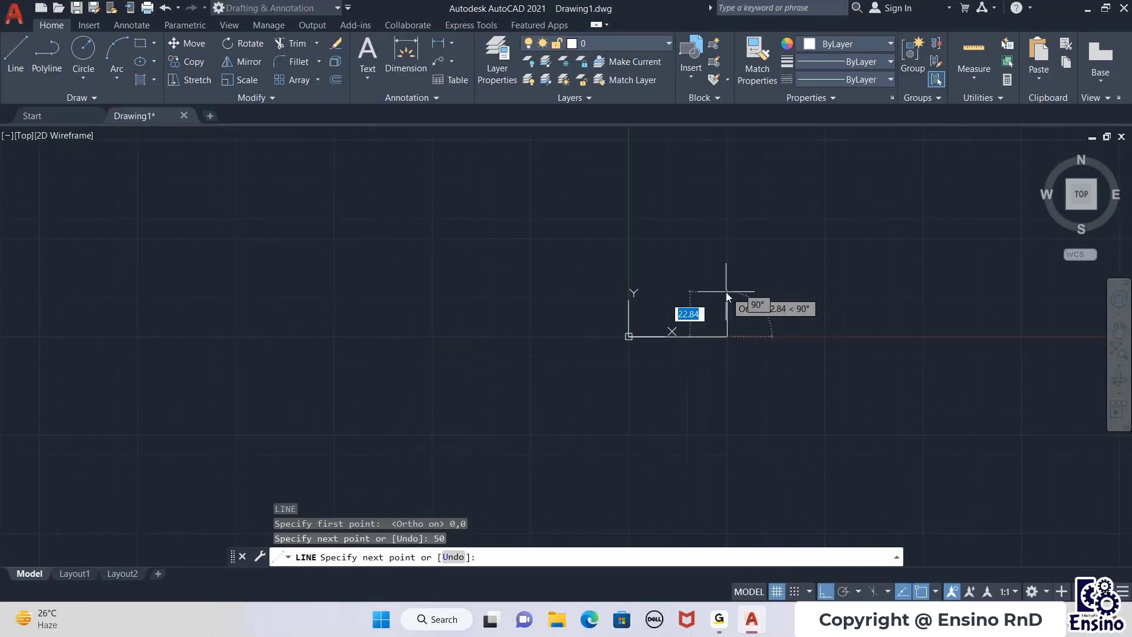
scroll(727, 292, up, 5)
scroll(727, 292, down, 4)
mouse_move(718, 230)
middle_down()
mouse_move(695, 341)
mouse_move(660, 366)
mouse_move(649, 324)
mouse_move(649, 384)
mouse_move(590, 250)
mouse_move(695, 354)
middle_up()
scroll(650, 368, up, 3)
scroll(651, 372, down, 3)
scroll(694, 353, up, 2)
scroll(691, 352, down, 2)
scroll(678, 355, down, 3)
scroll(678, 356, up, 3)
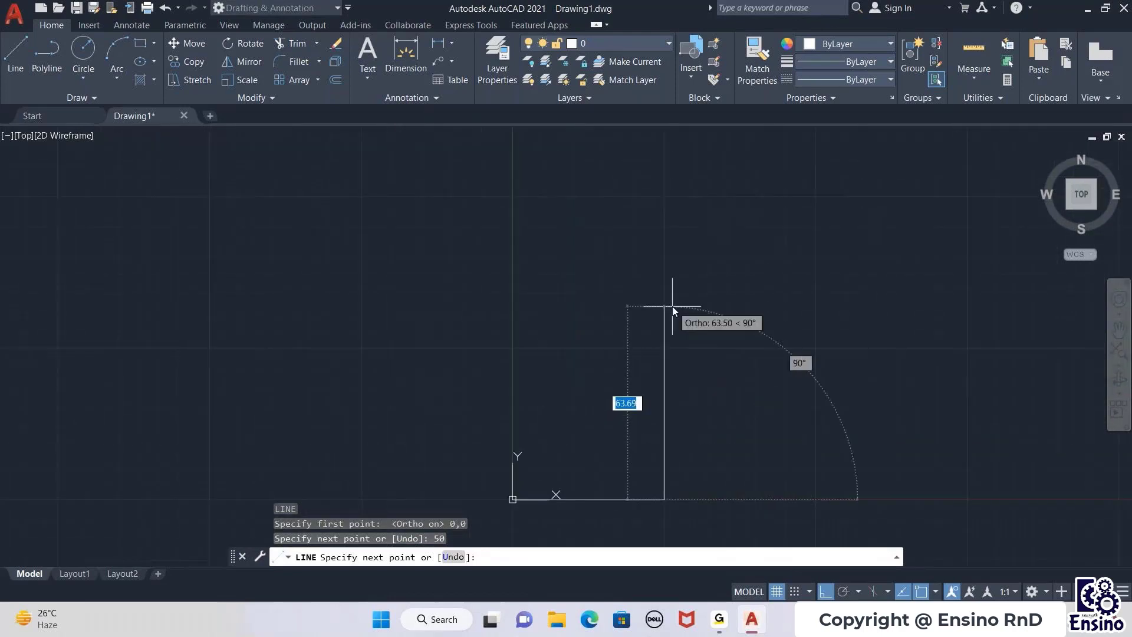
Complete the rectangle with segments of 60 units up, 50 units toward negative X and 60 units down to the origin, and end the line.
text(60)
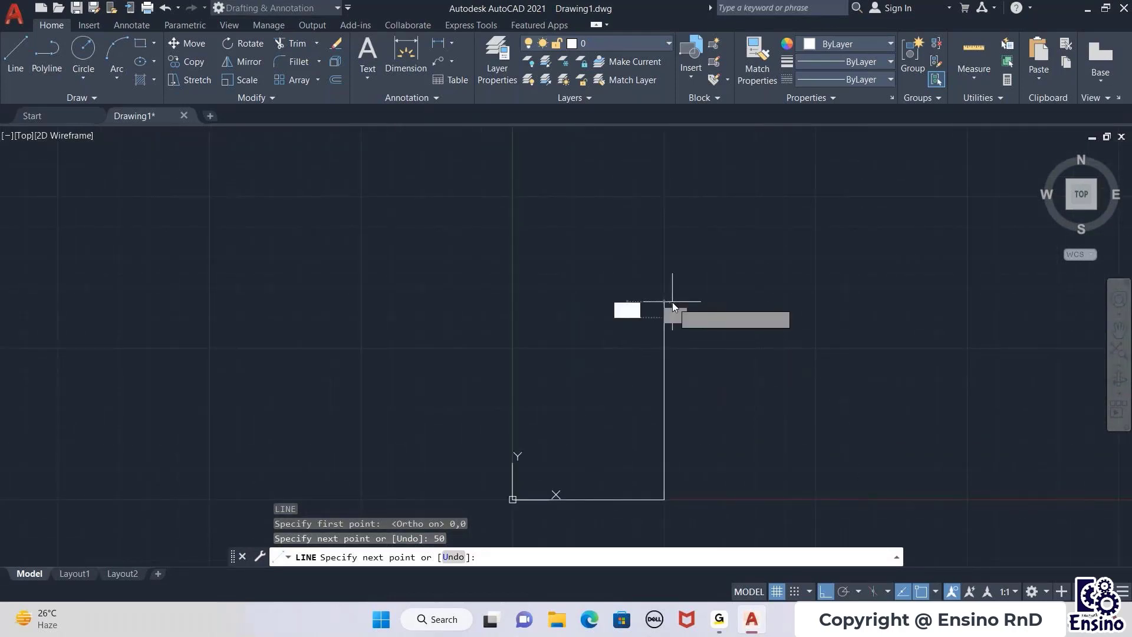
key(Return)
text(50)
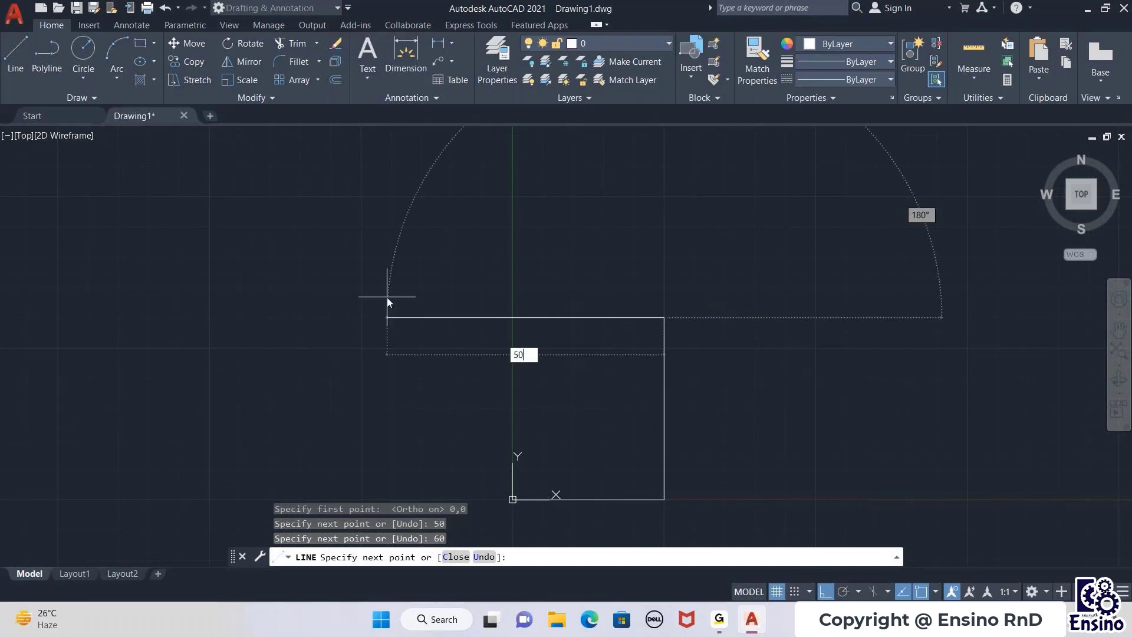
key(Return)
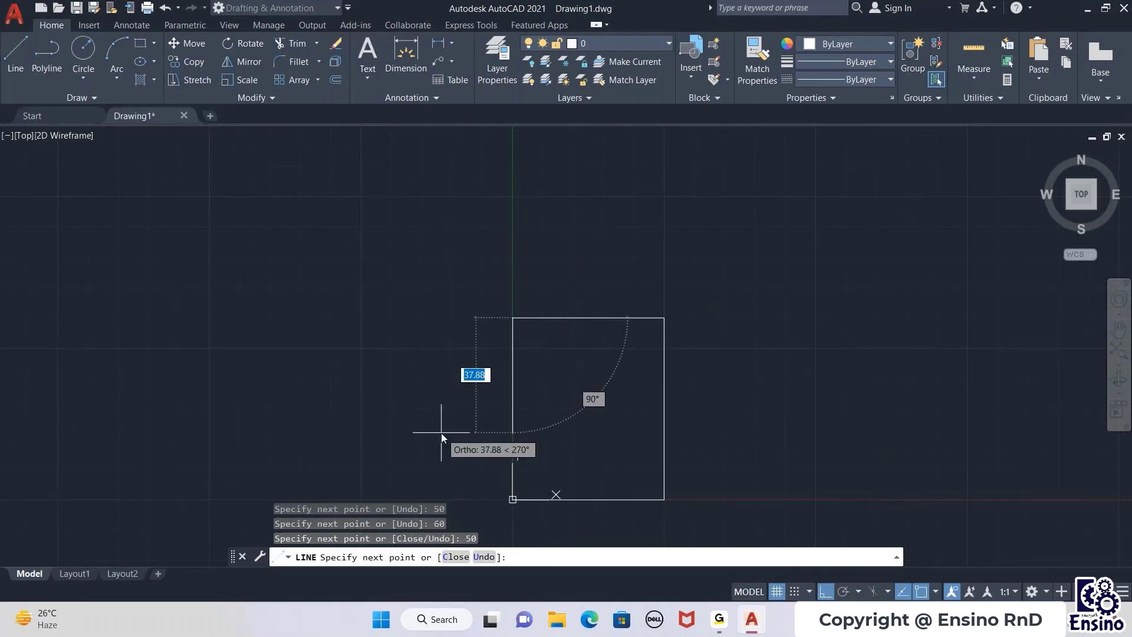
text(60)
key(Return)
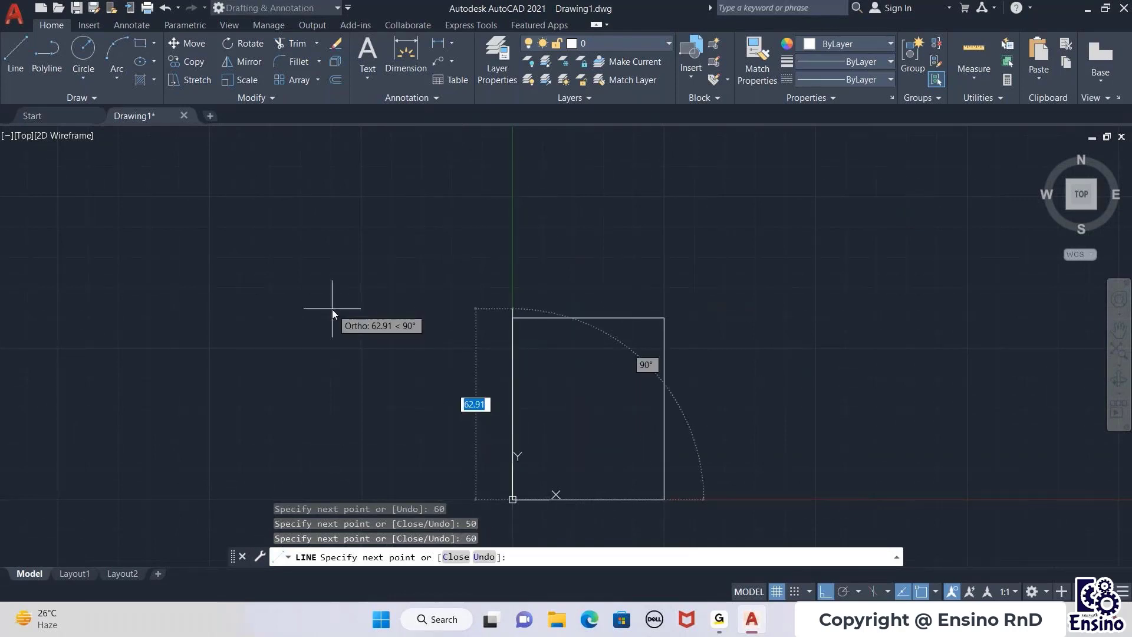
key(Escape)
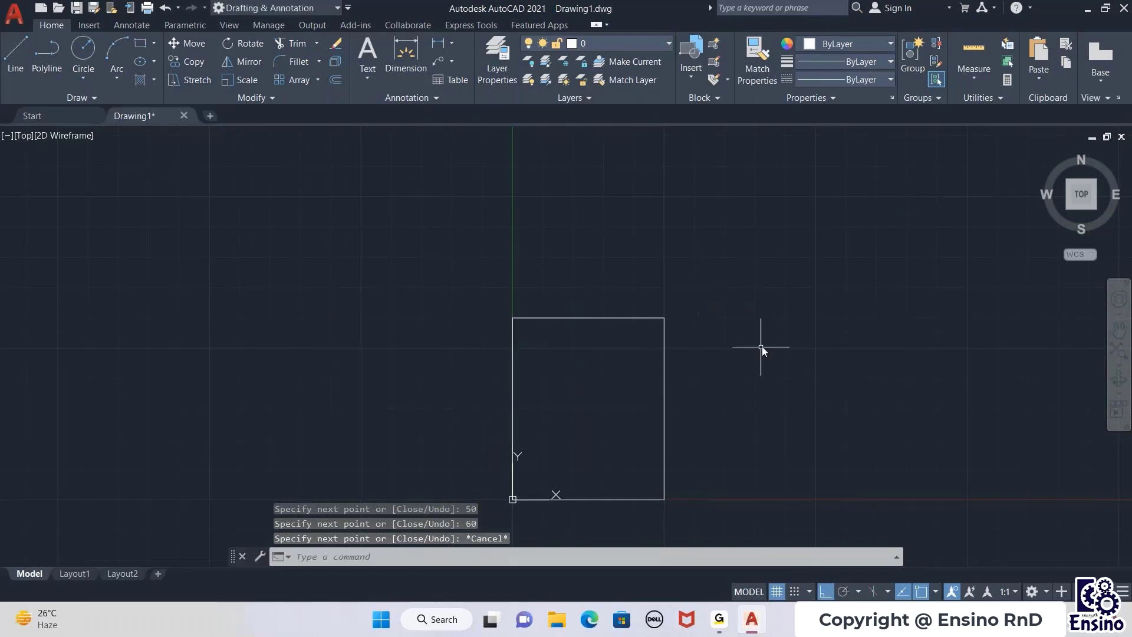
Start a new line with its first point at 100,0, beside the rectangle on the X axis.
mouse_move(736, 344)
middle_down()
mouse_move(546, 294)
mouse_move(445, 313)
middle_up()
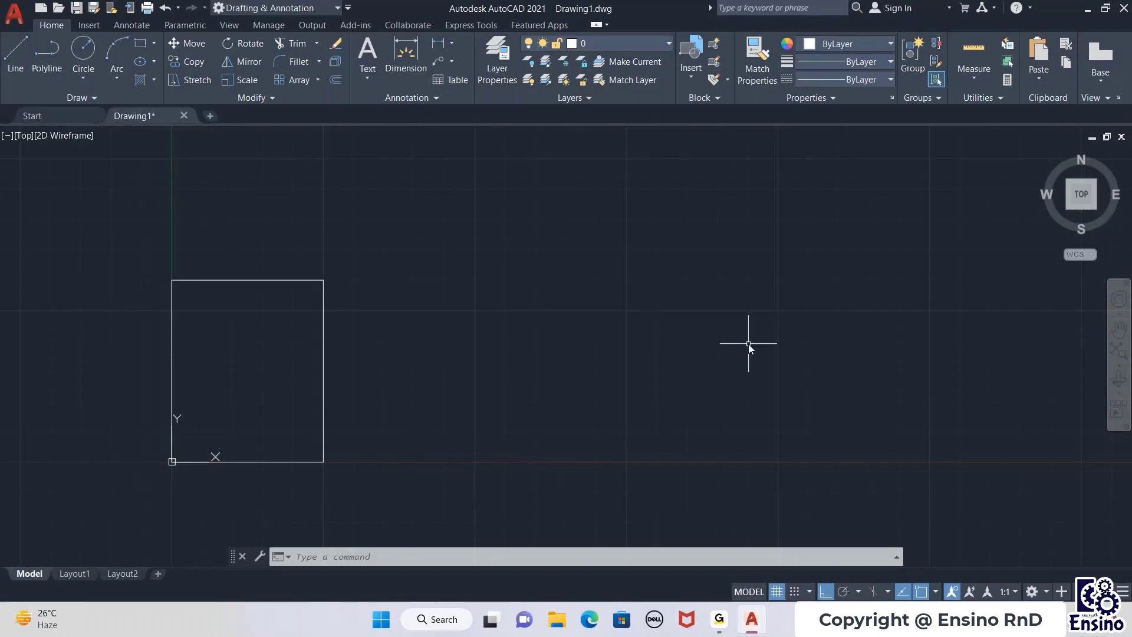
text(l)
key(Return)
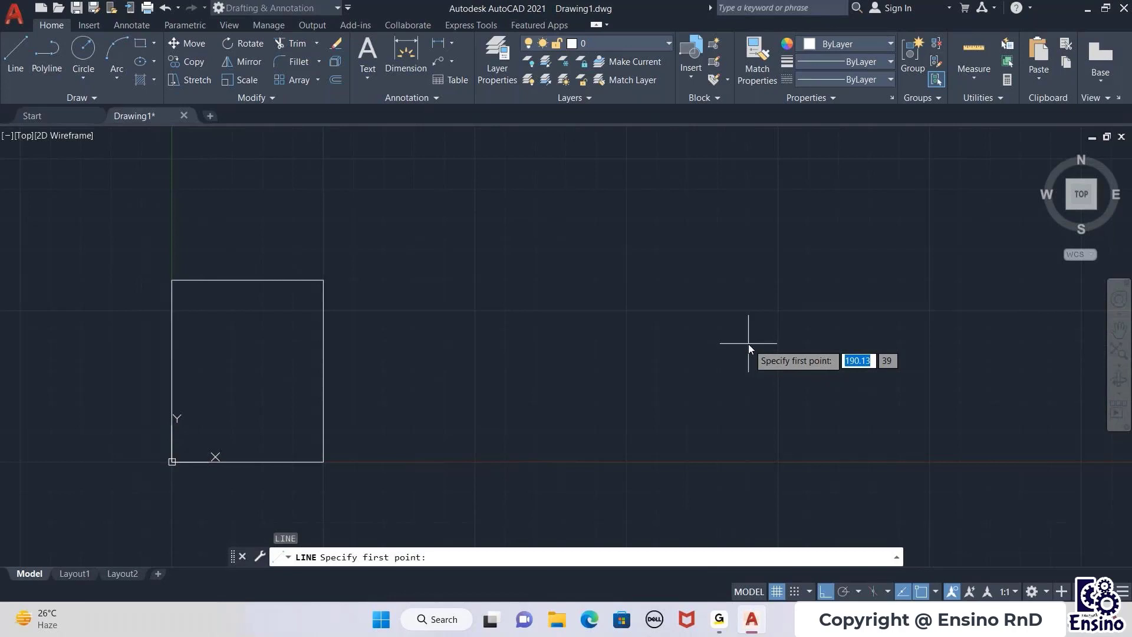
text(100)
key(Tab)
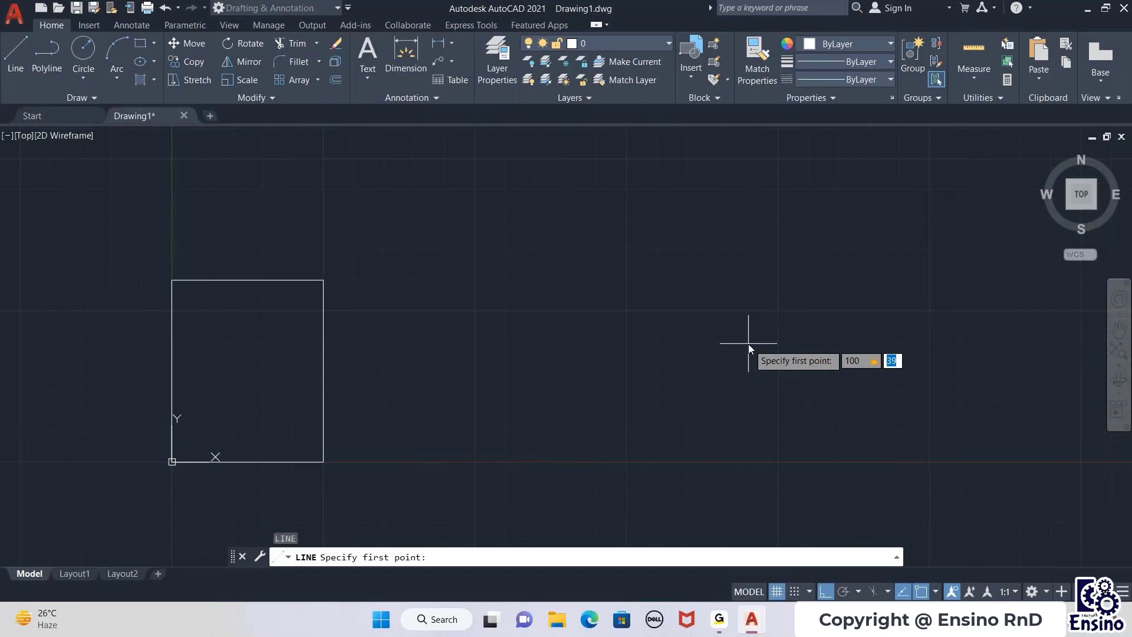
text(0)
key(Return)
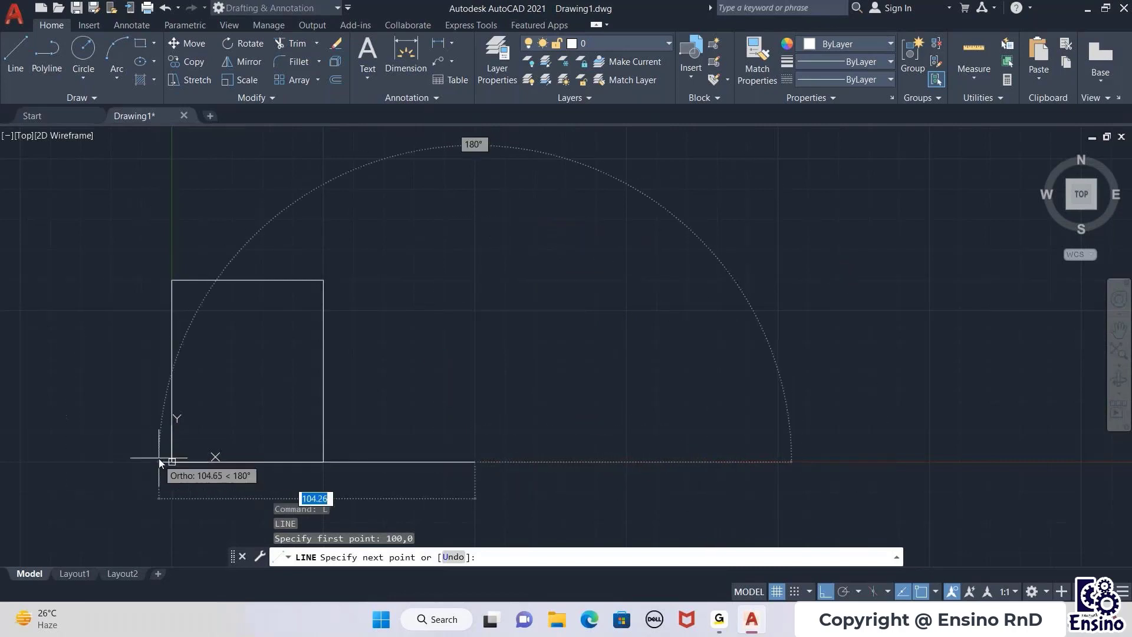
scroll(572, 465, up, 2)
middle_drag(566, 466, 596, 476)
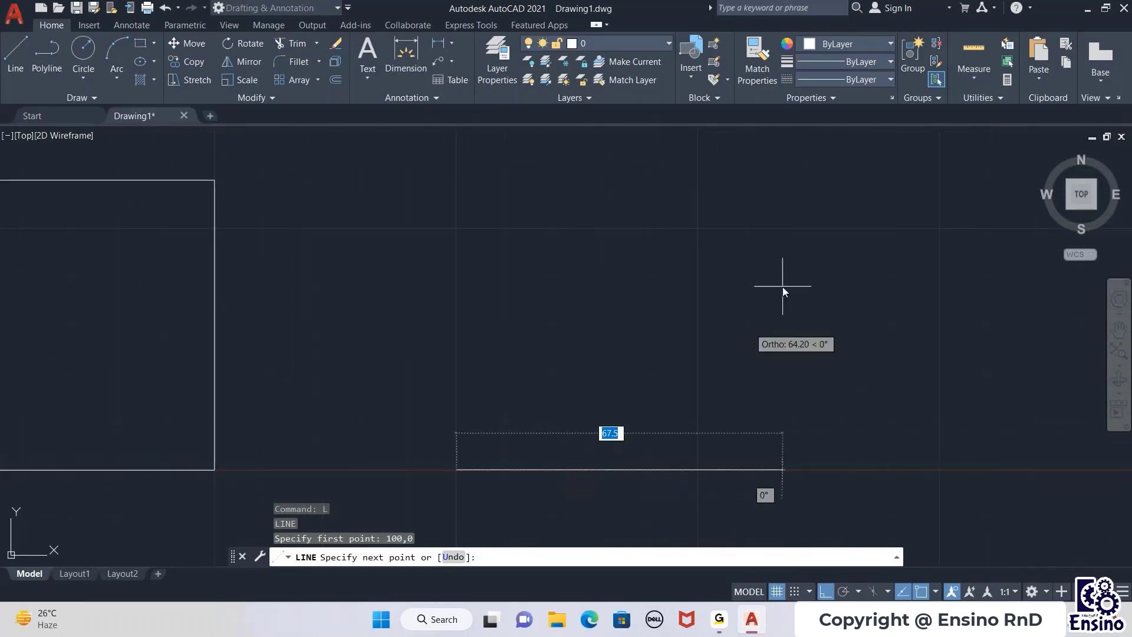
click(1088, 7)
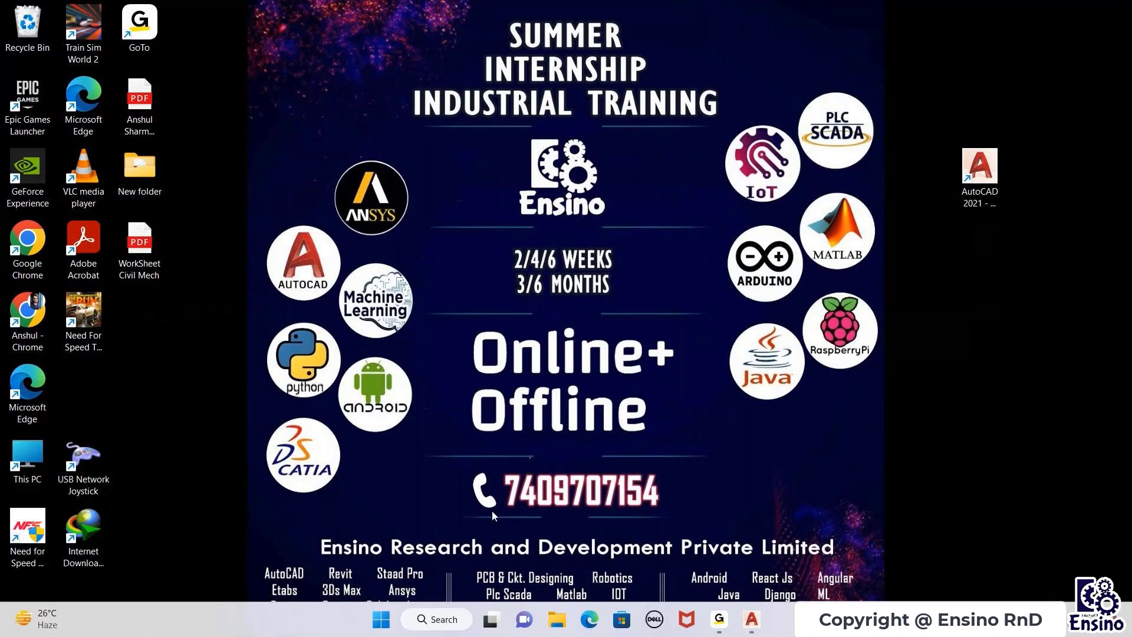
click(752, 619)
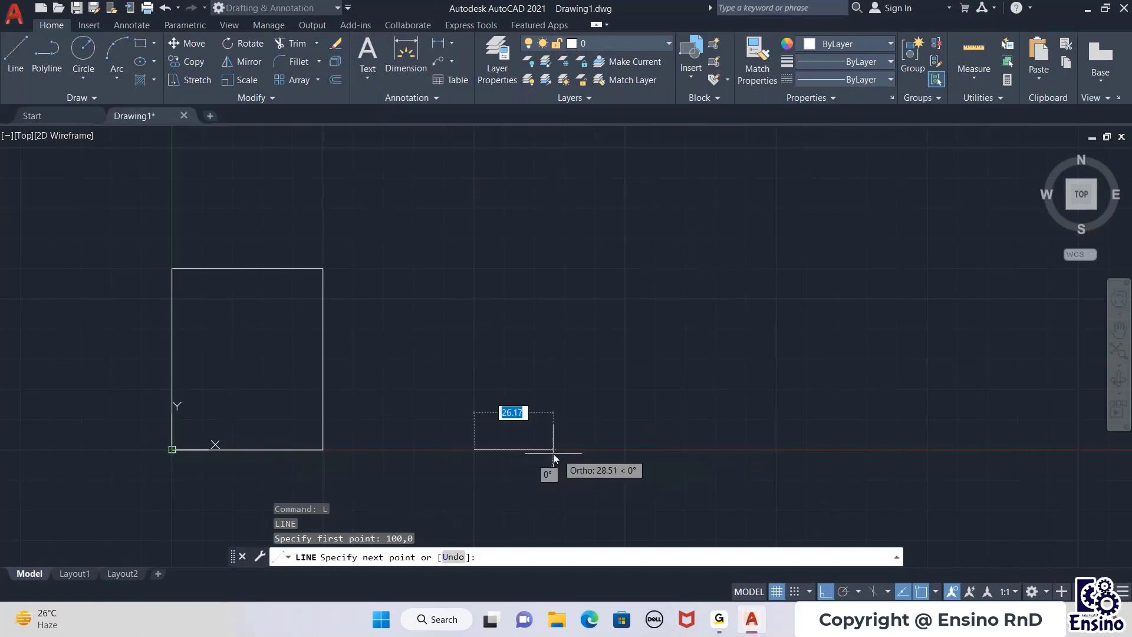
Draw a 30-unit square from 100,0 with four 30-unit segments along positive X, up, negative X and down, and end the line.
text(30)
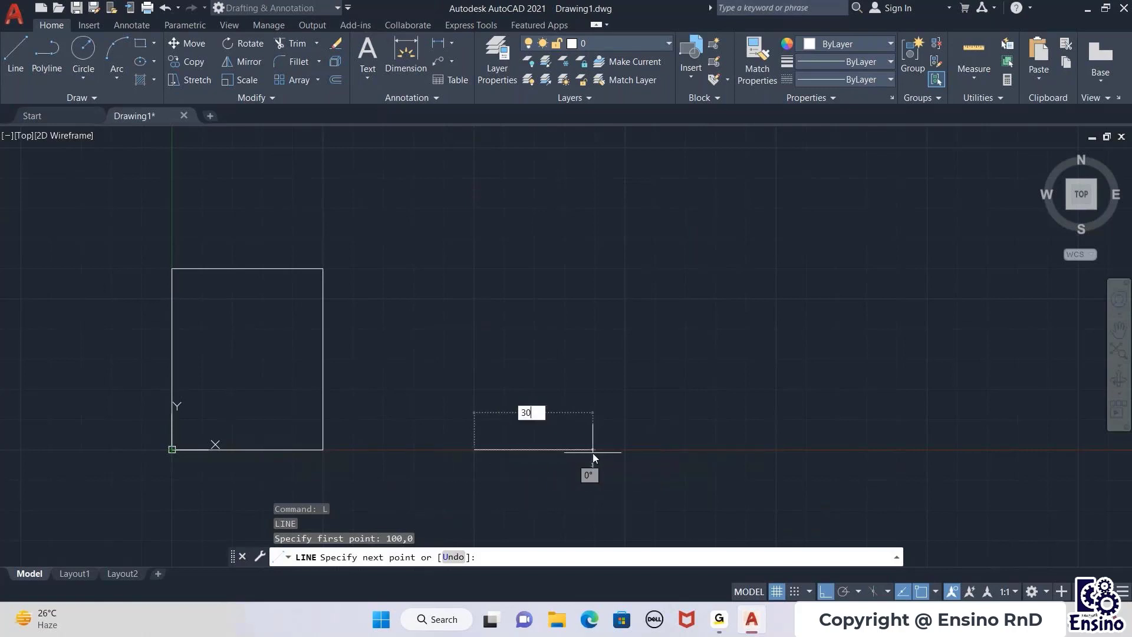
key(Return)
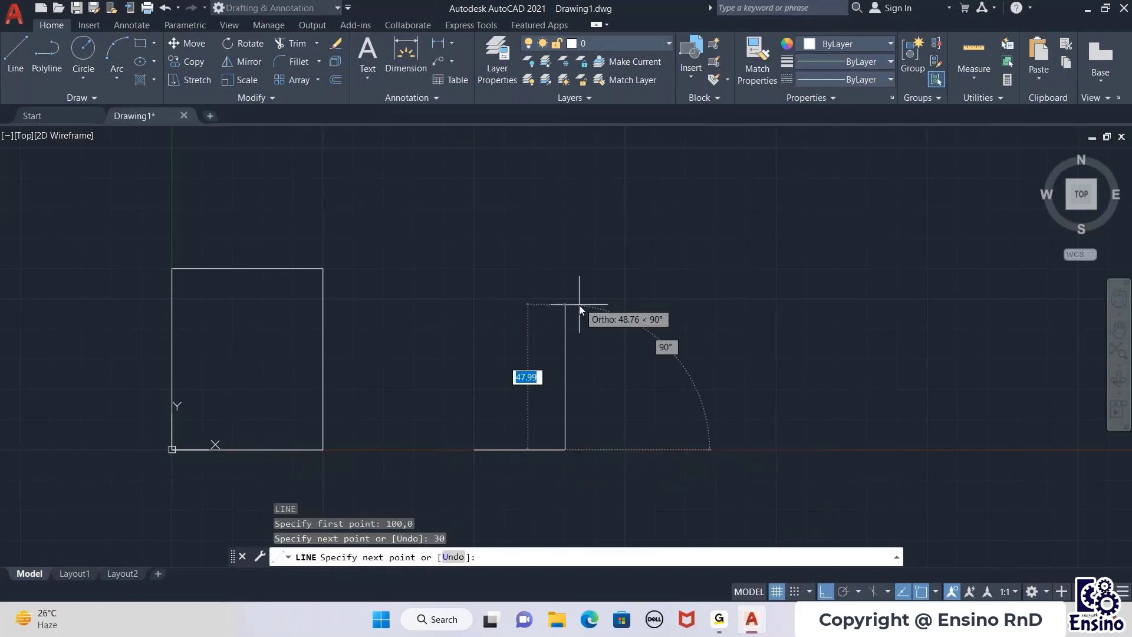
text(30)
key(Return)
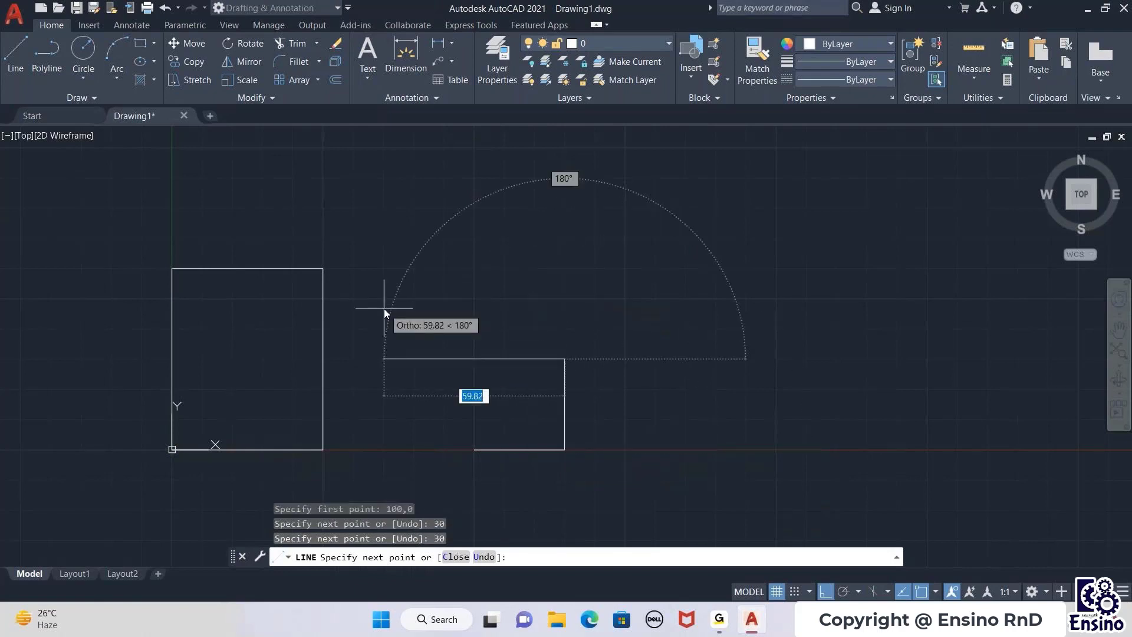
text(30)
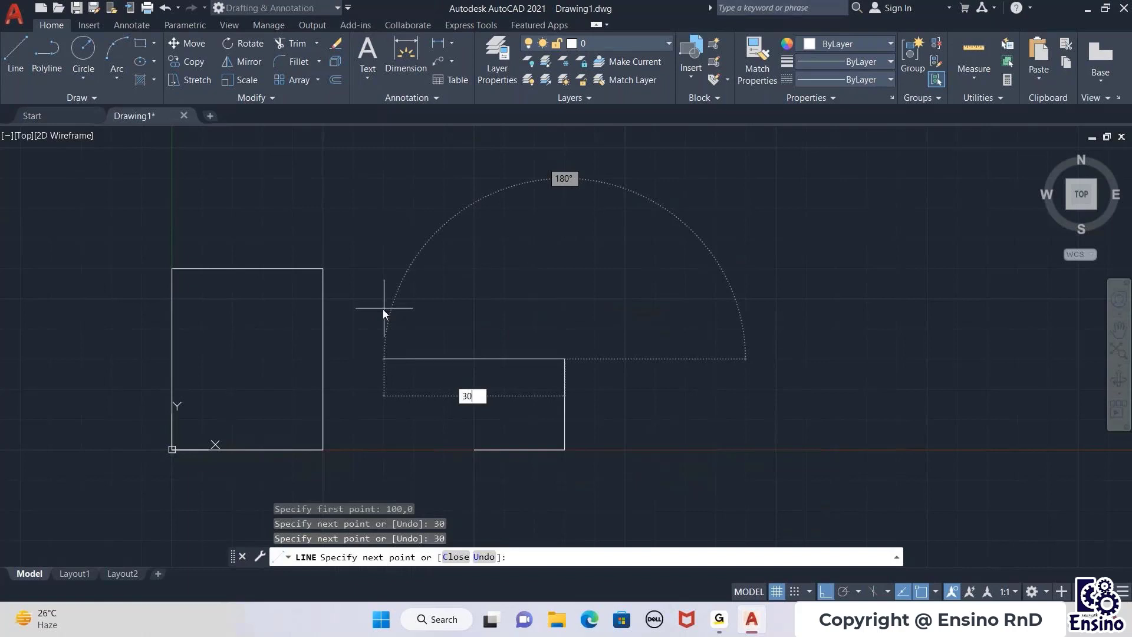
key(Return)
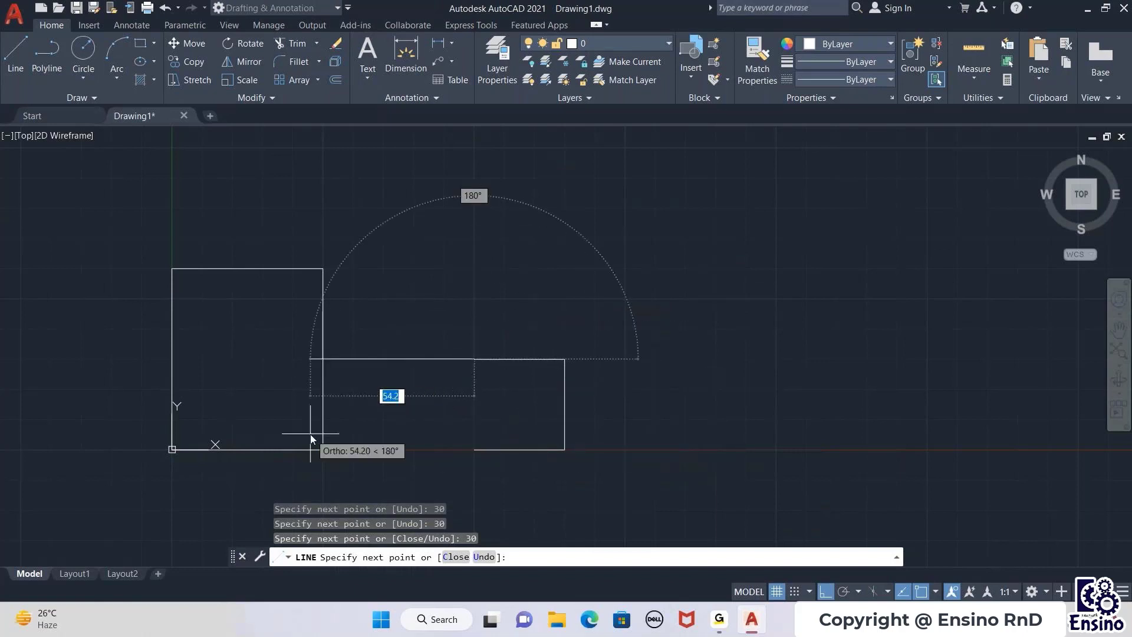
text(30)
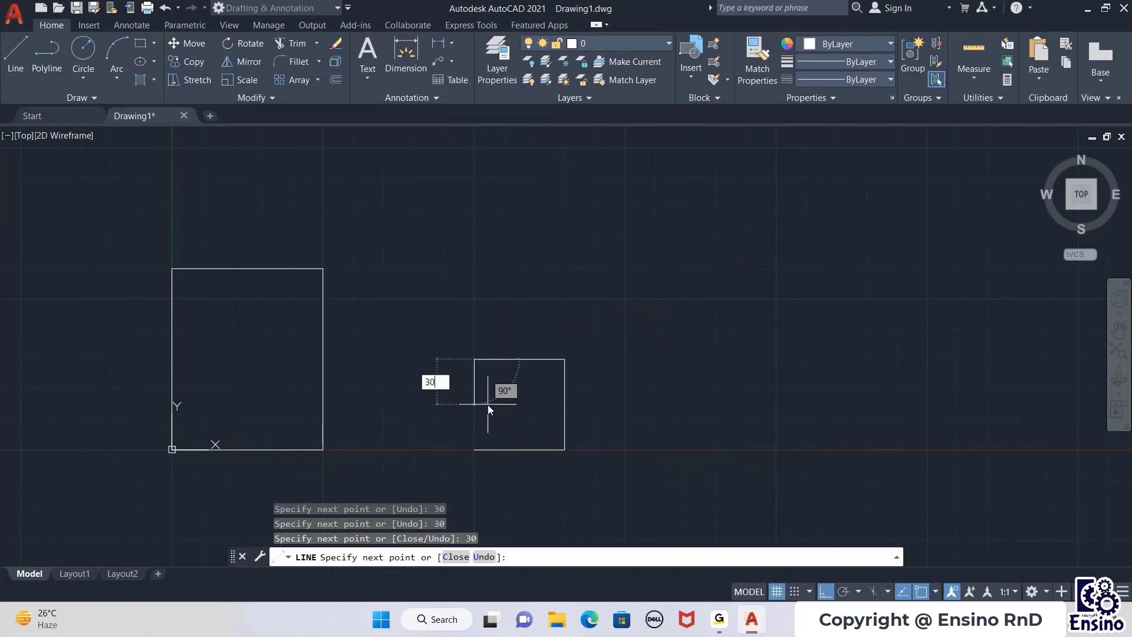
key(Return)
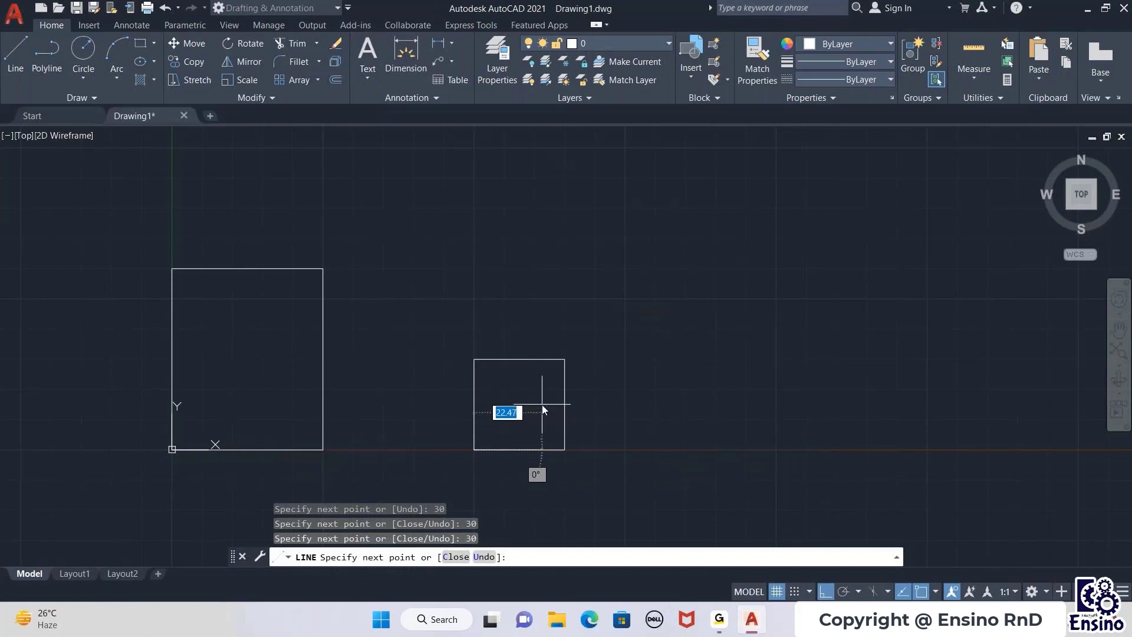
key(Escape)
Examine the finished square close up and together with the larger rectangle at the origin.
scroll(547, 417, up, 2)
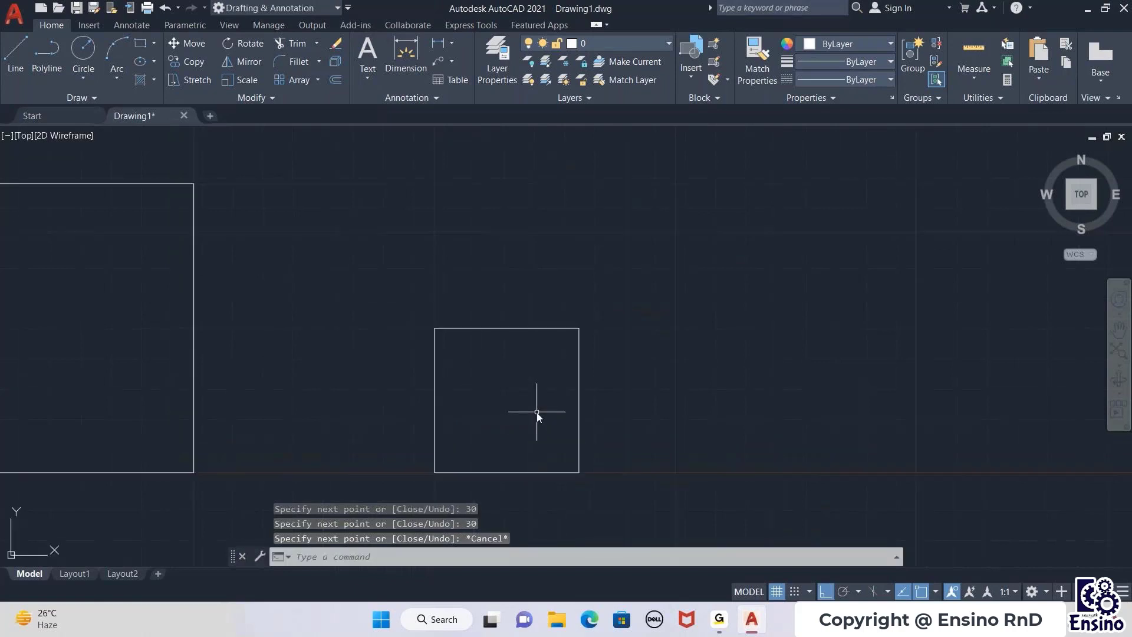
middle_drag(536, 409, 554, 387)
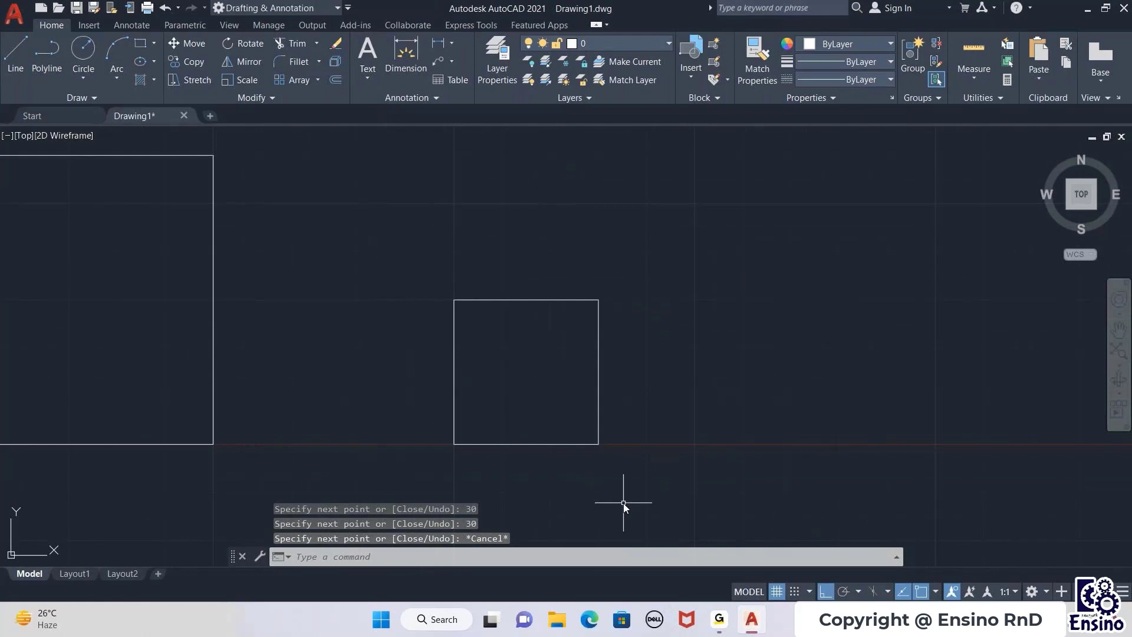
scroll(656, 492, down, 2)
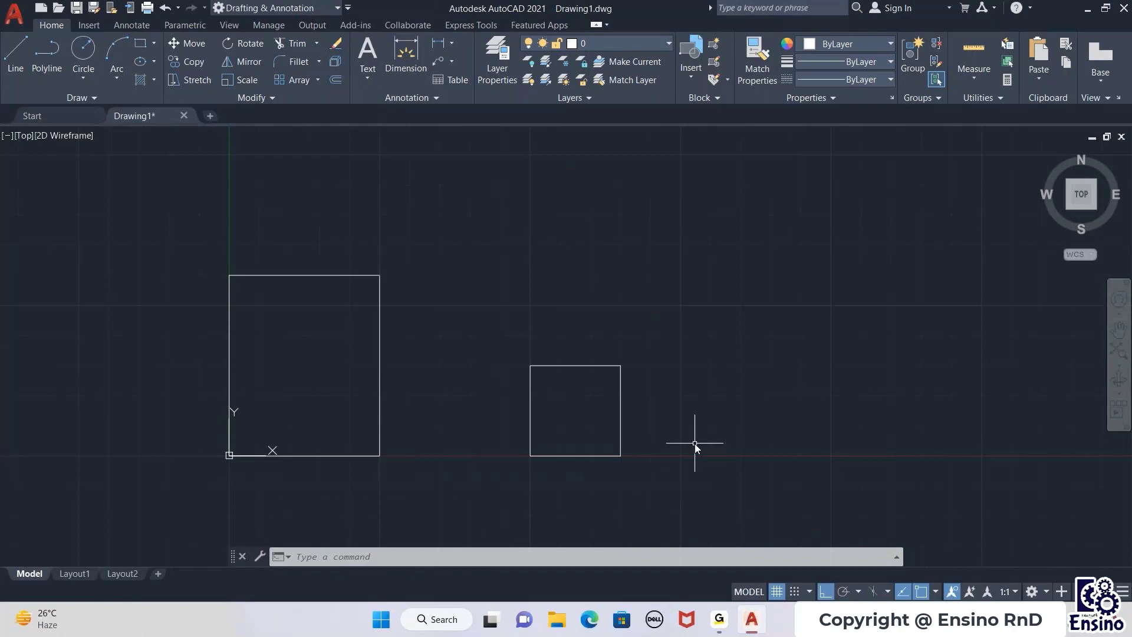
middle_drag(721, 405, 520, 392)
scroll(712, 403, down, 3)
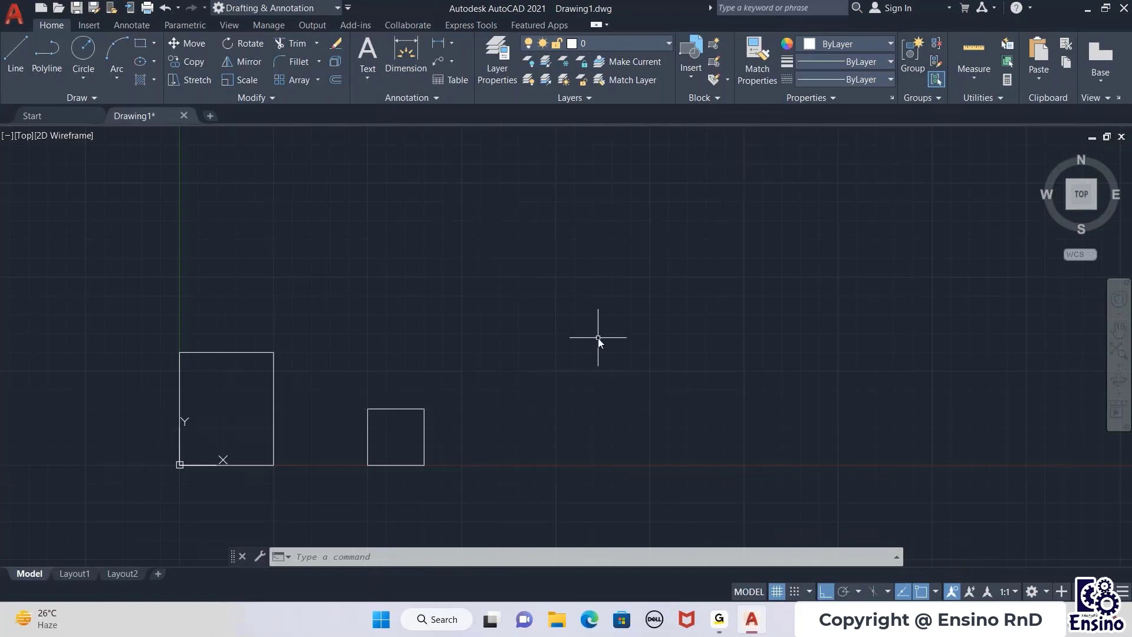
scroll(539, 355, down, 2)
scroll(533, 361, up, 4)
middle_drag(519, 367, 676, 360)
scroll(676, 359, down, 2)
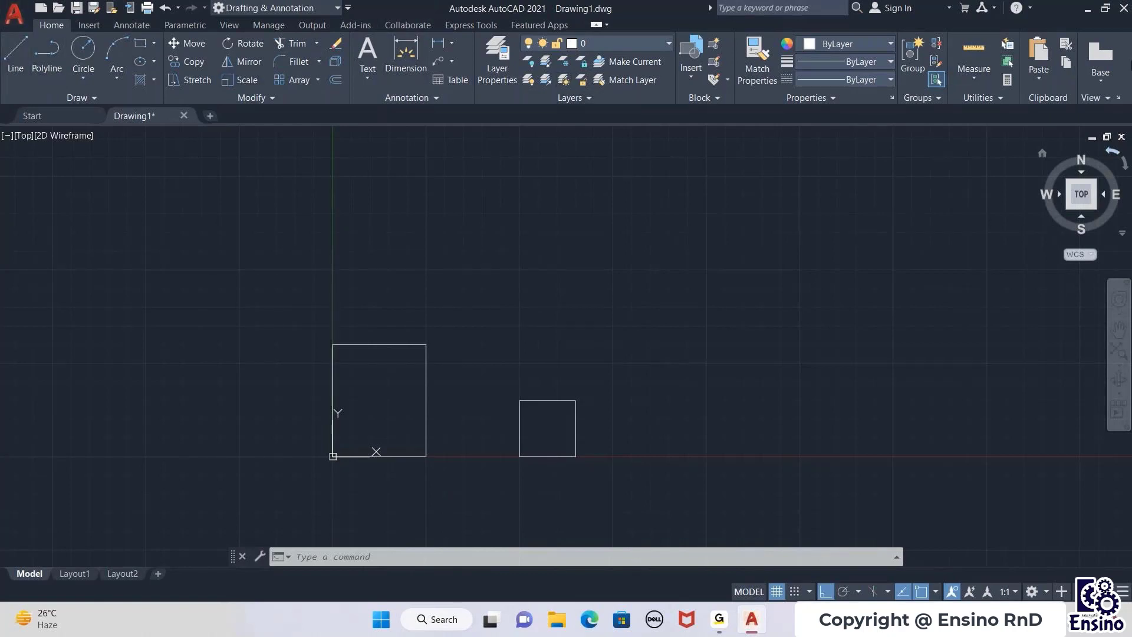
Switch the drawing grid off and back on.
click(777, 592)
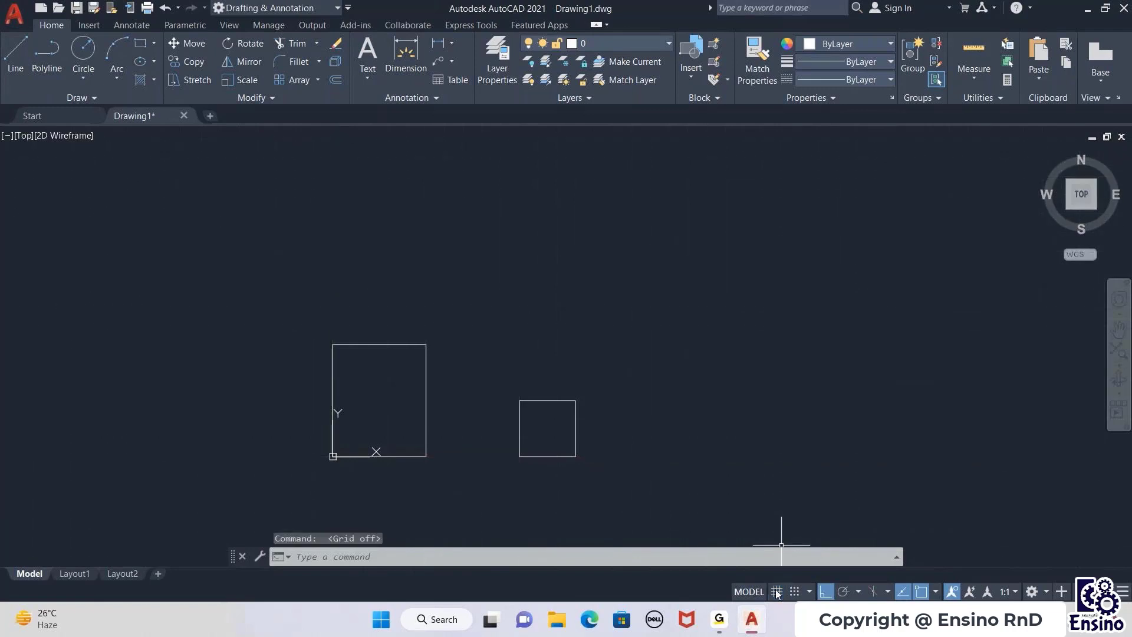
click(777, 592)
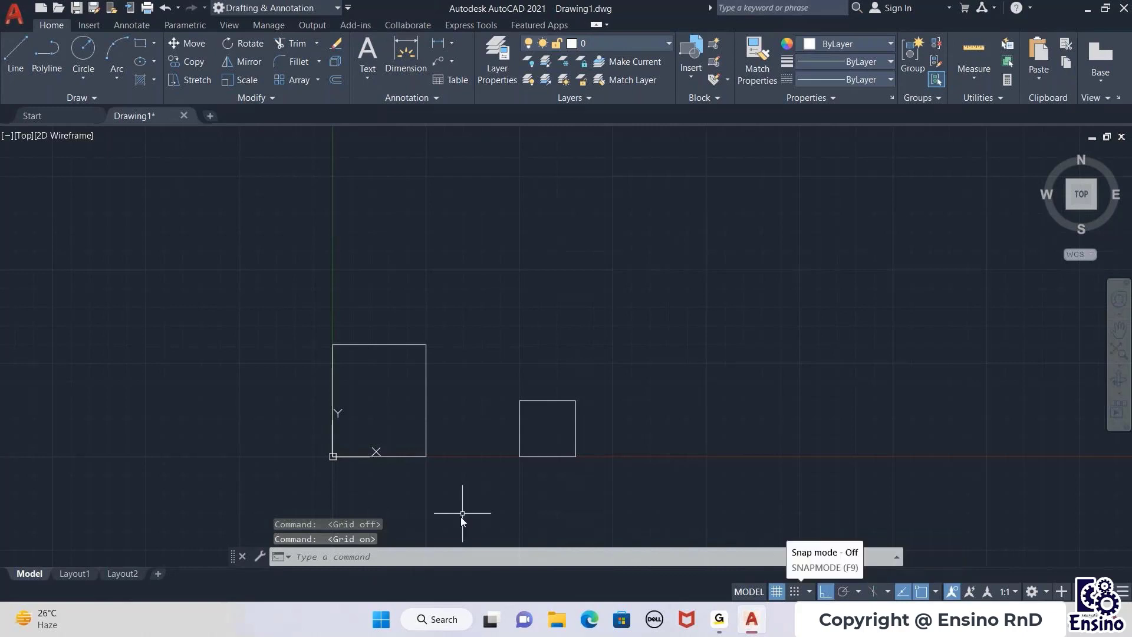
click(437, 555)
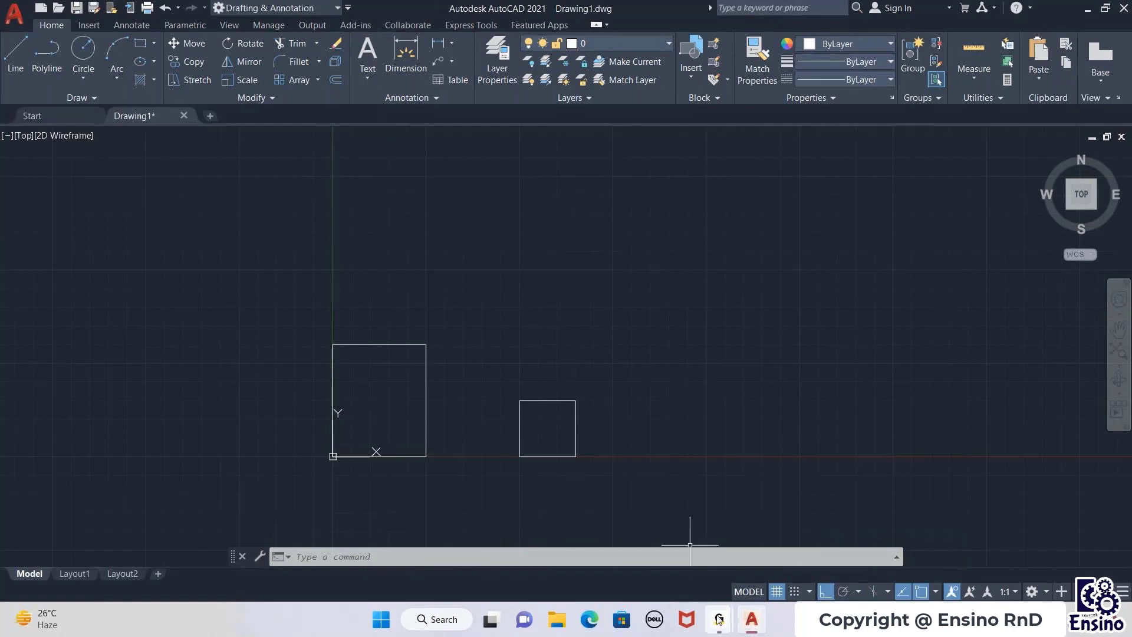
mouse_move(723, 622)
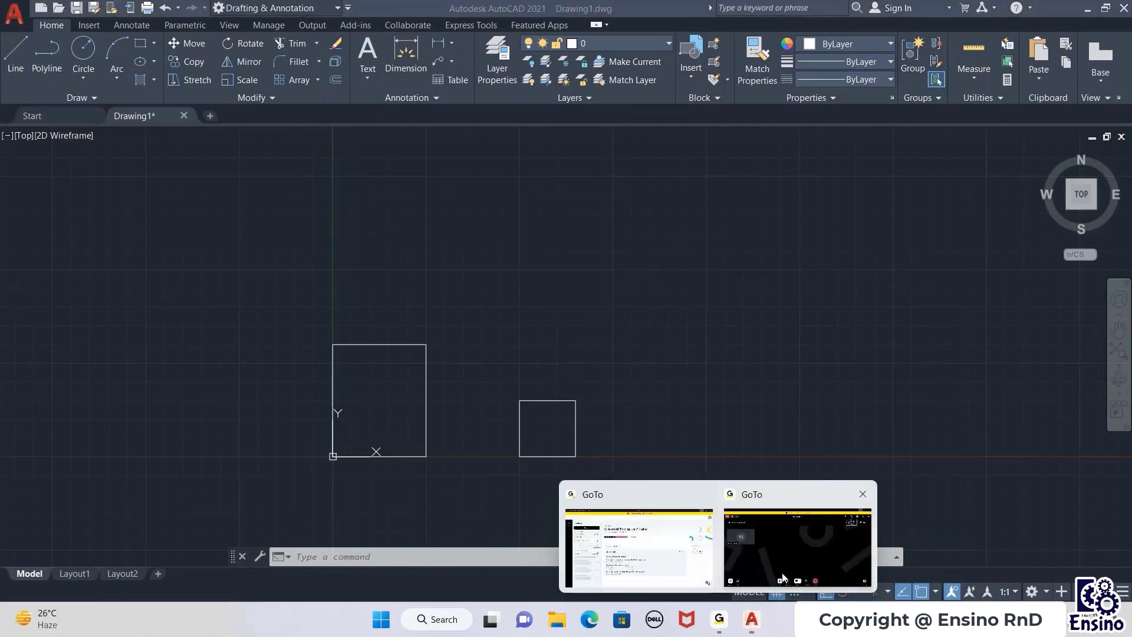